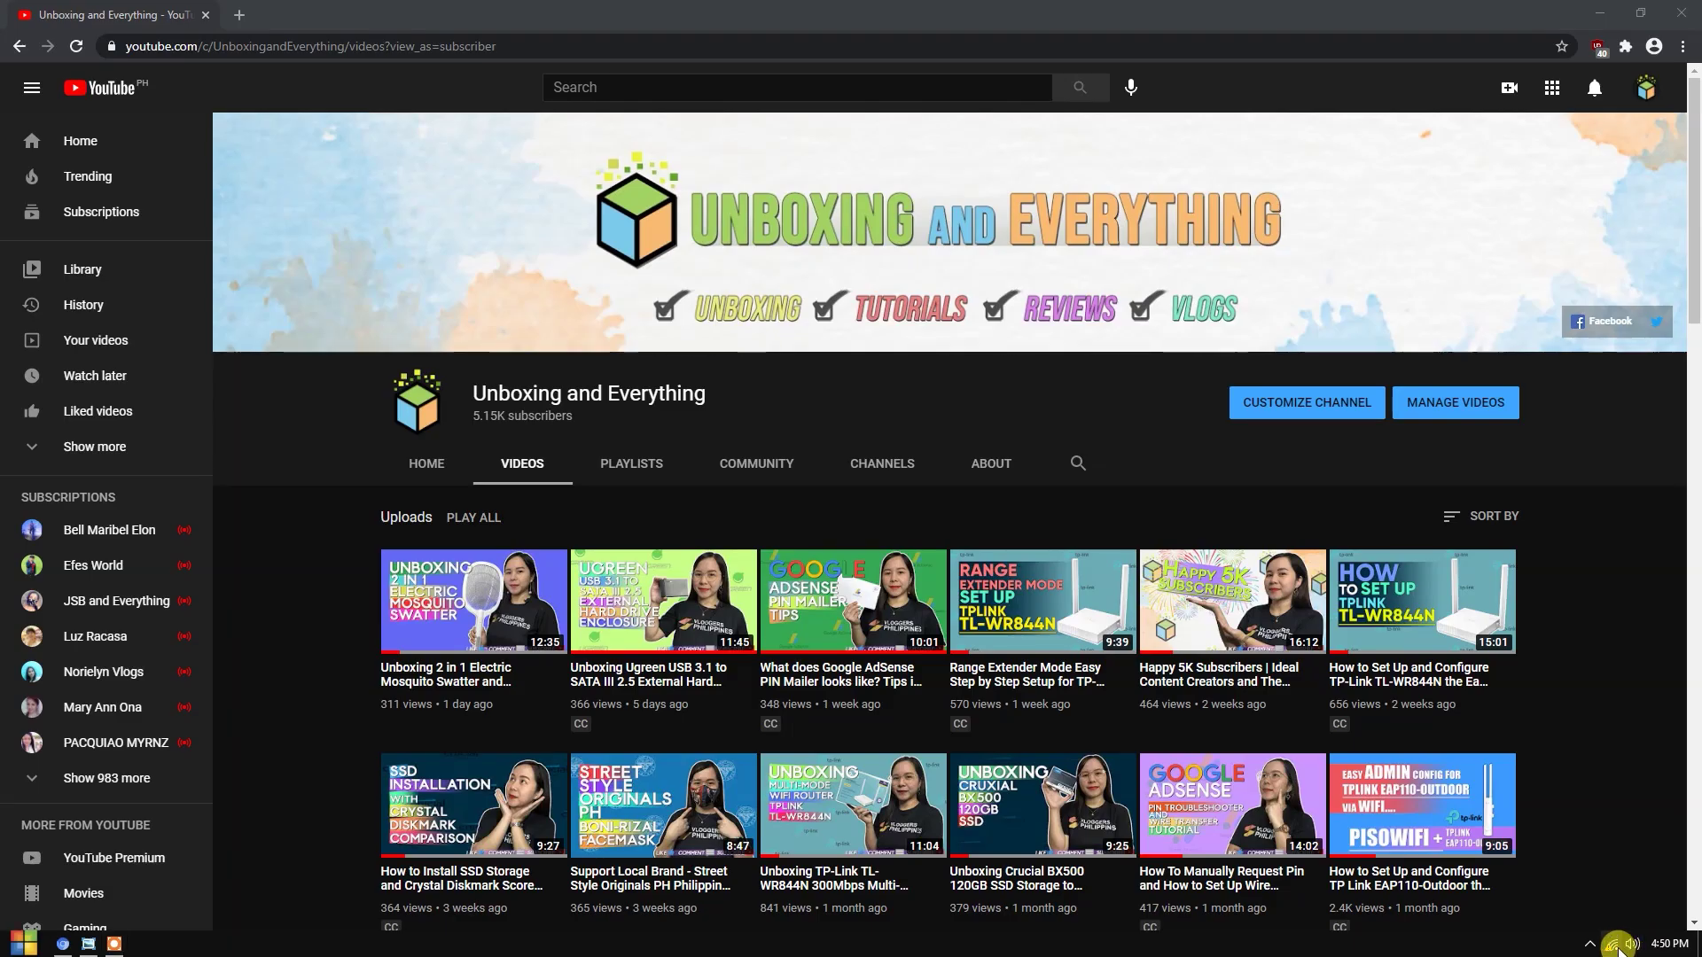
- Check the current Wi-Fi connection, then load the router page at 192.168.0.1 in a new tab
left_click(1611, 944)
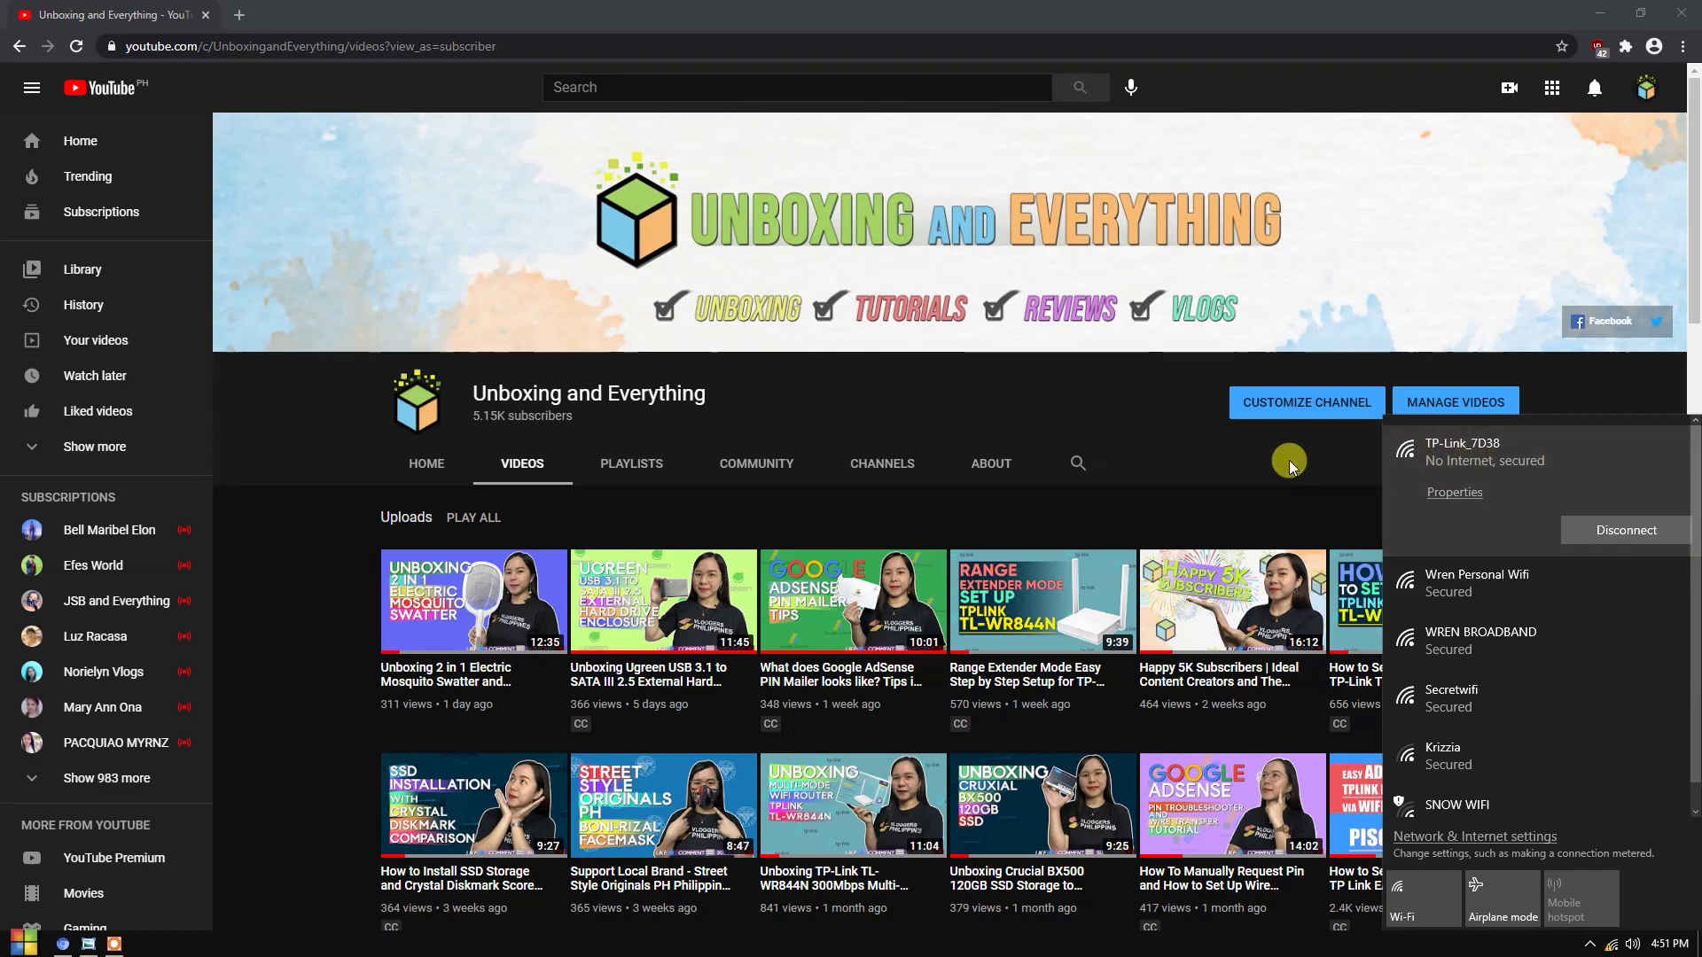
left_click(829, 287)
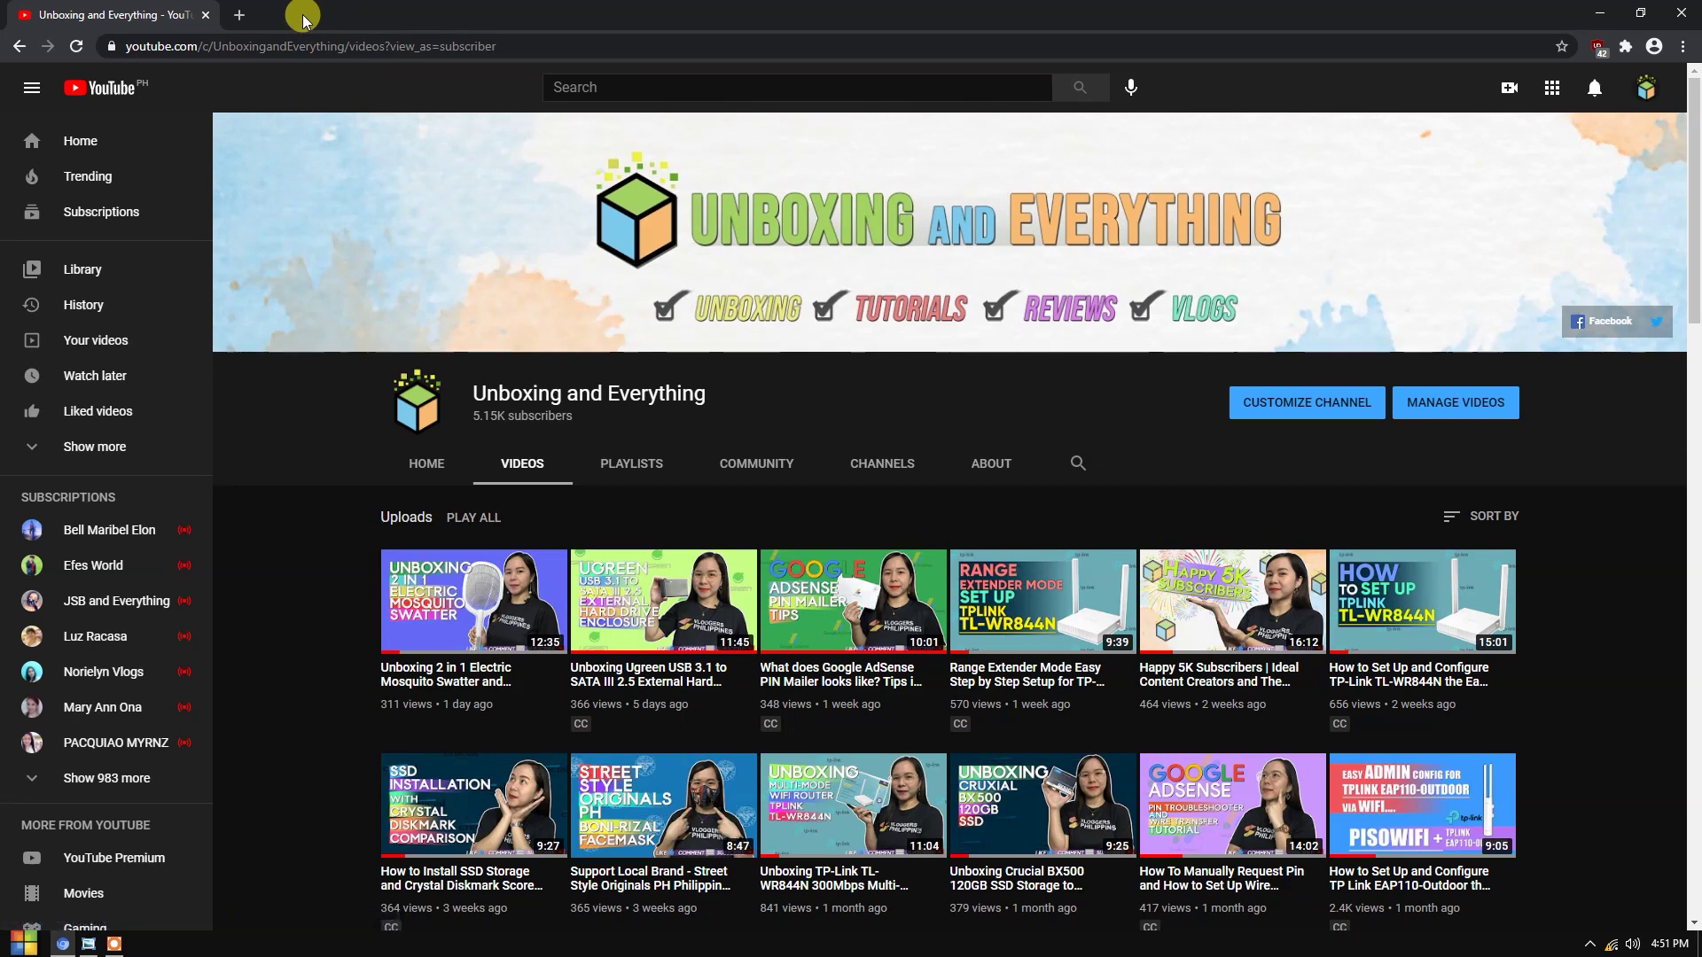
left_click(238, 15)
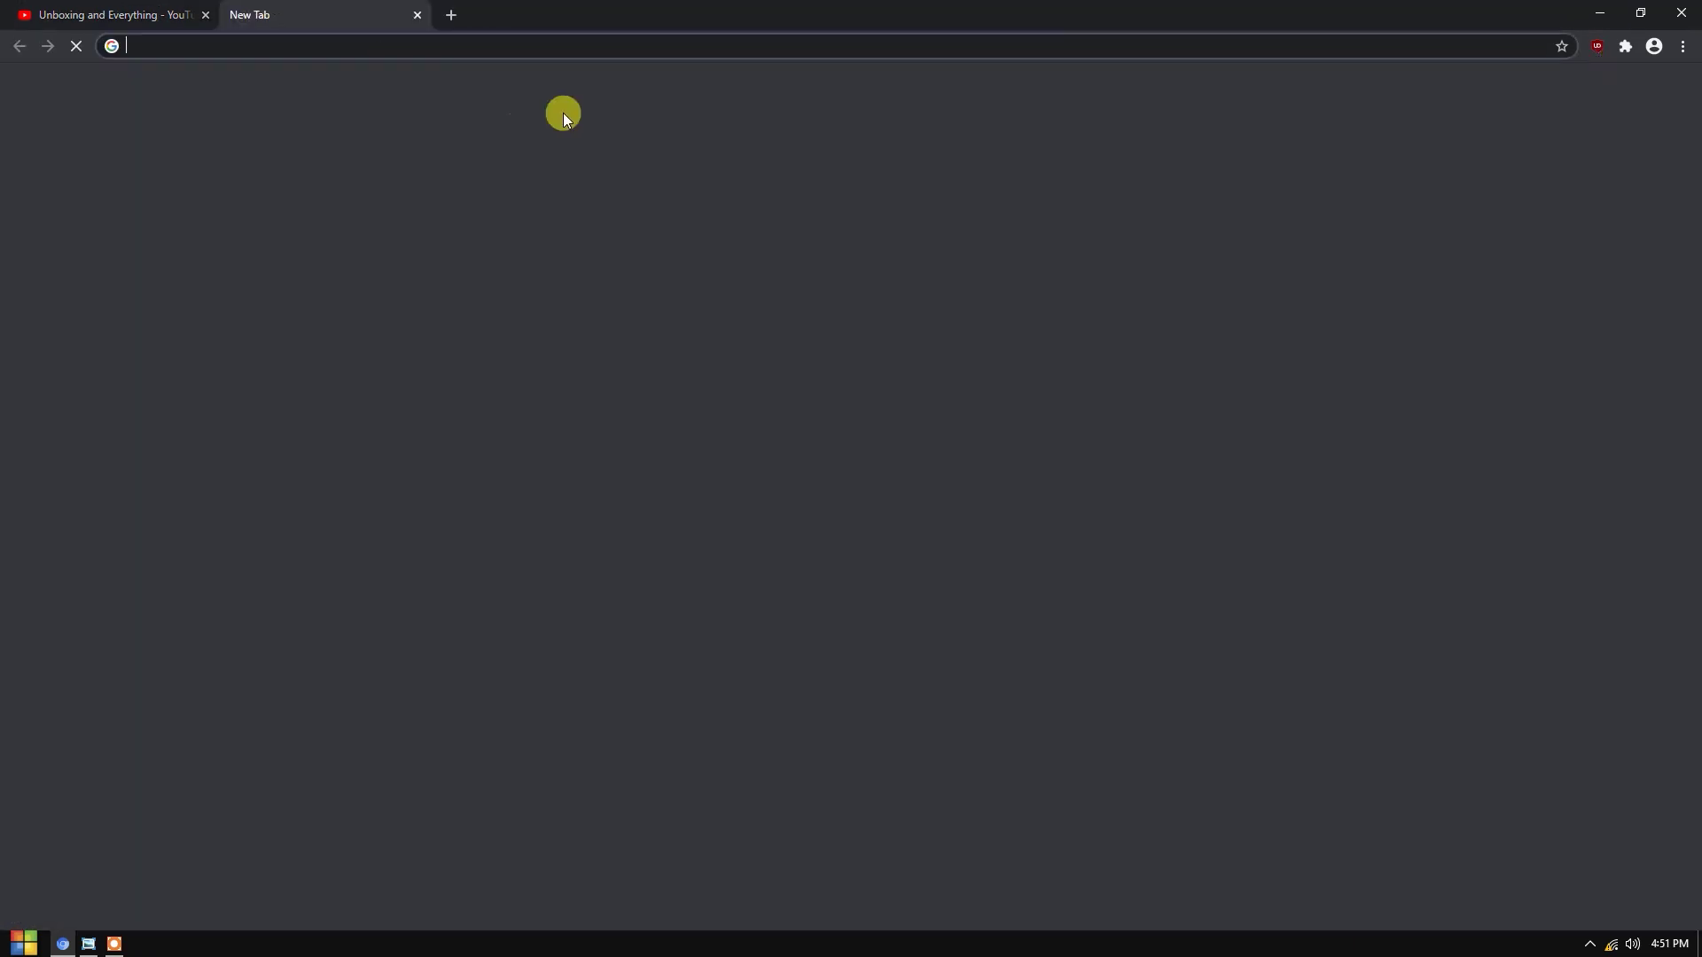
type("192.168")
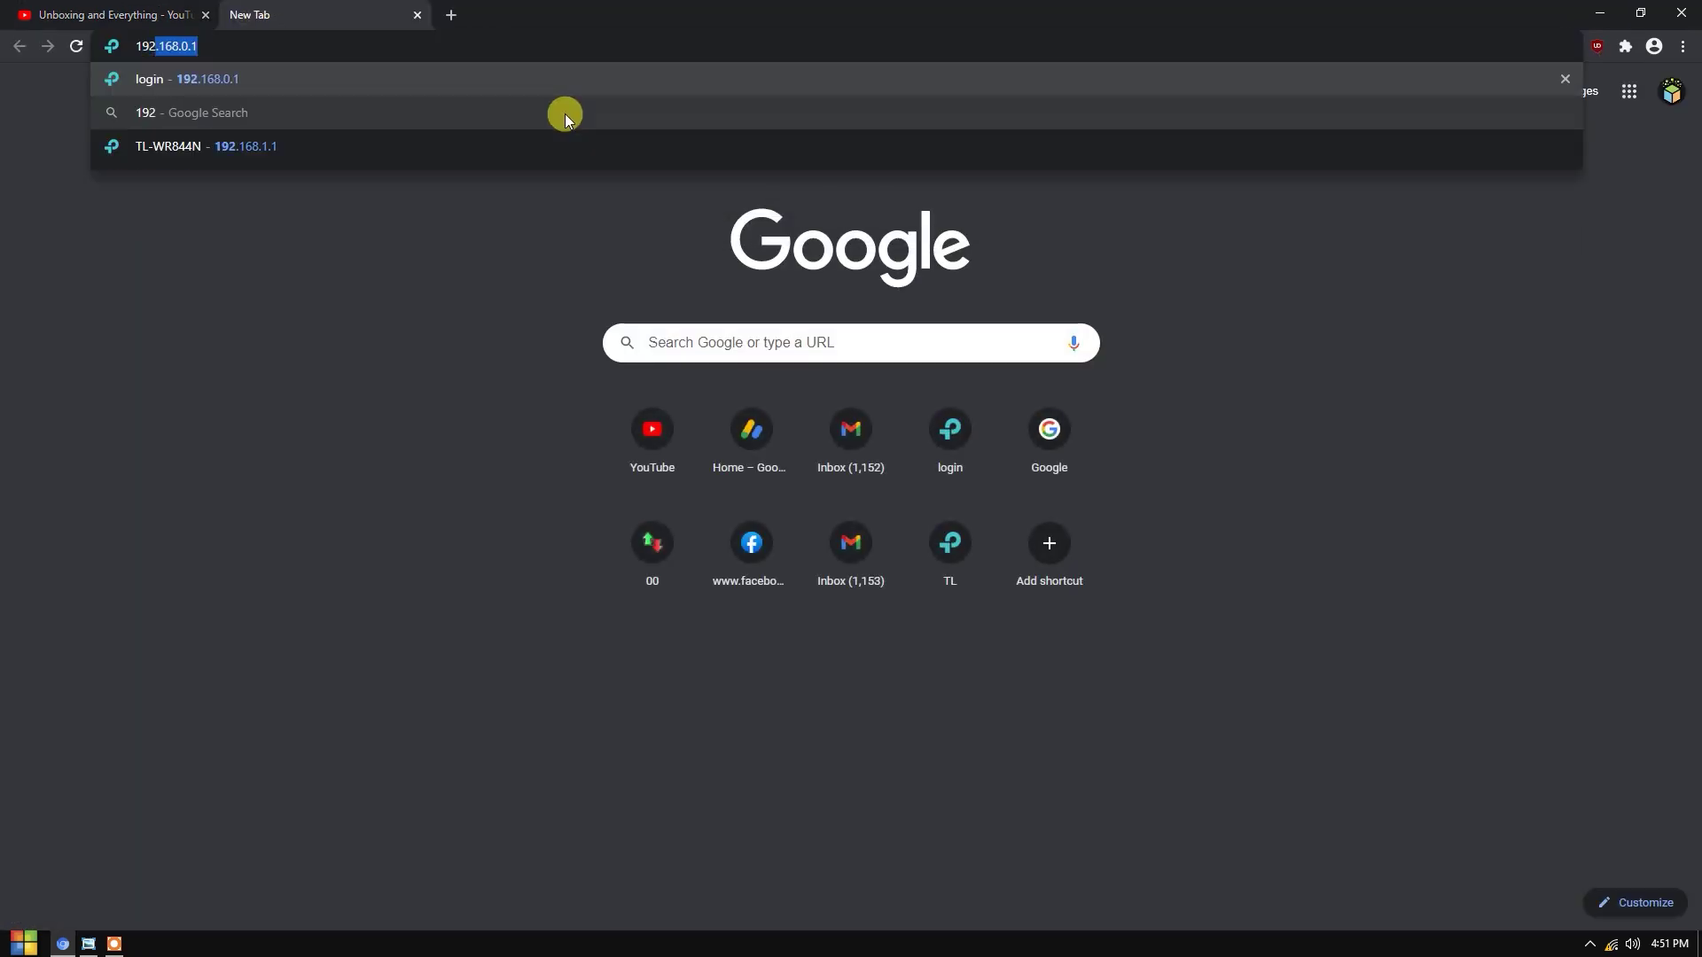
type(".0.1")
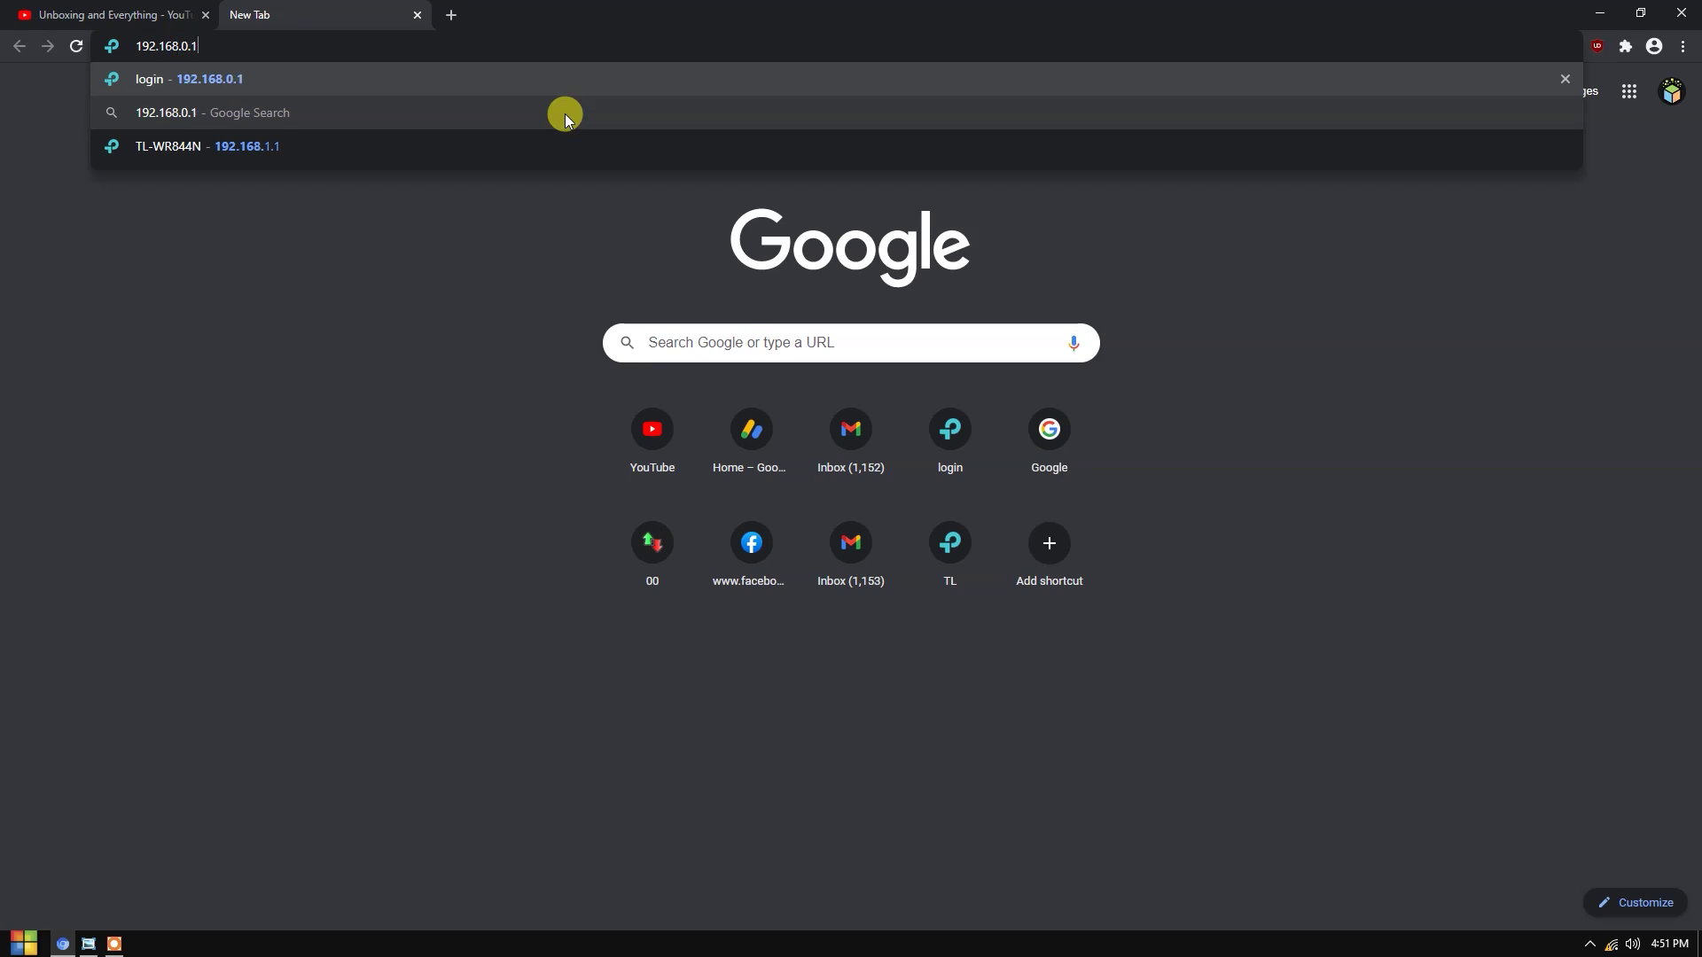
key("Return")
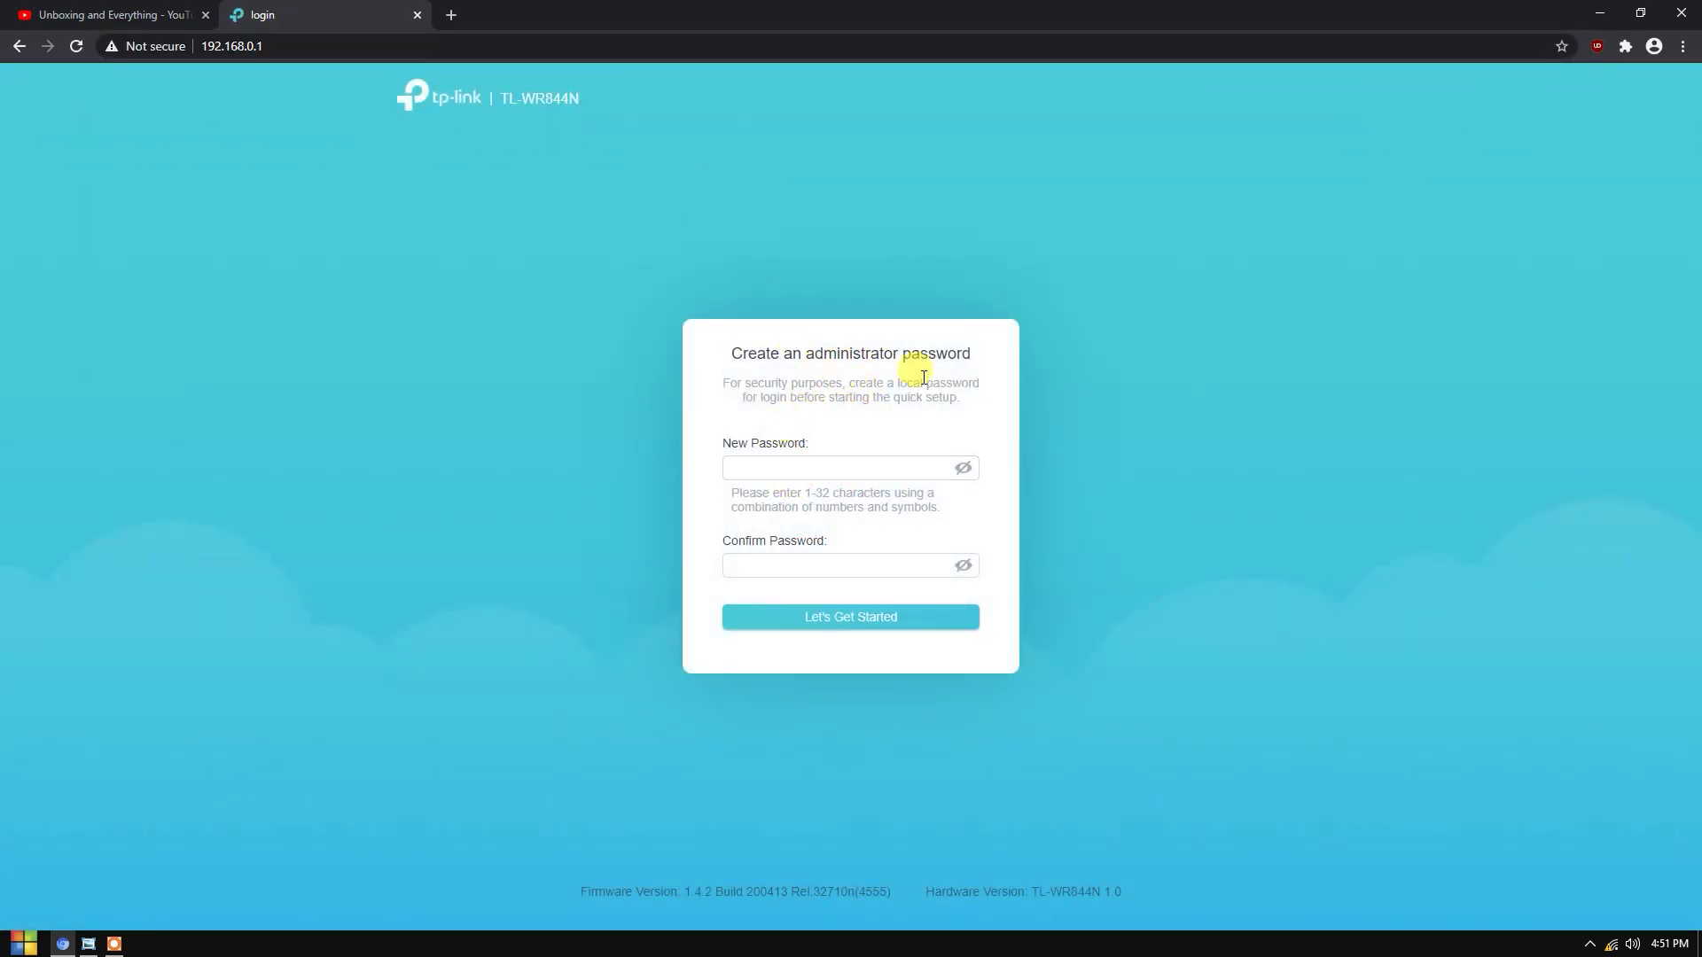
- Create and confirm the administrator password, retyping the mismatched confirmation, to begin quick setup
left_click(752, 462)
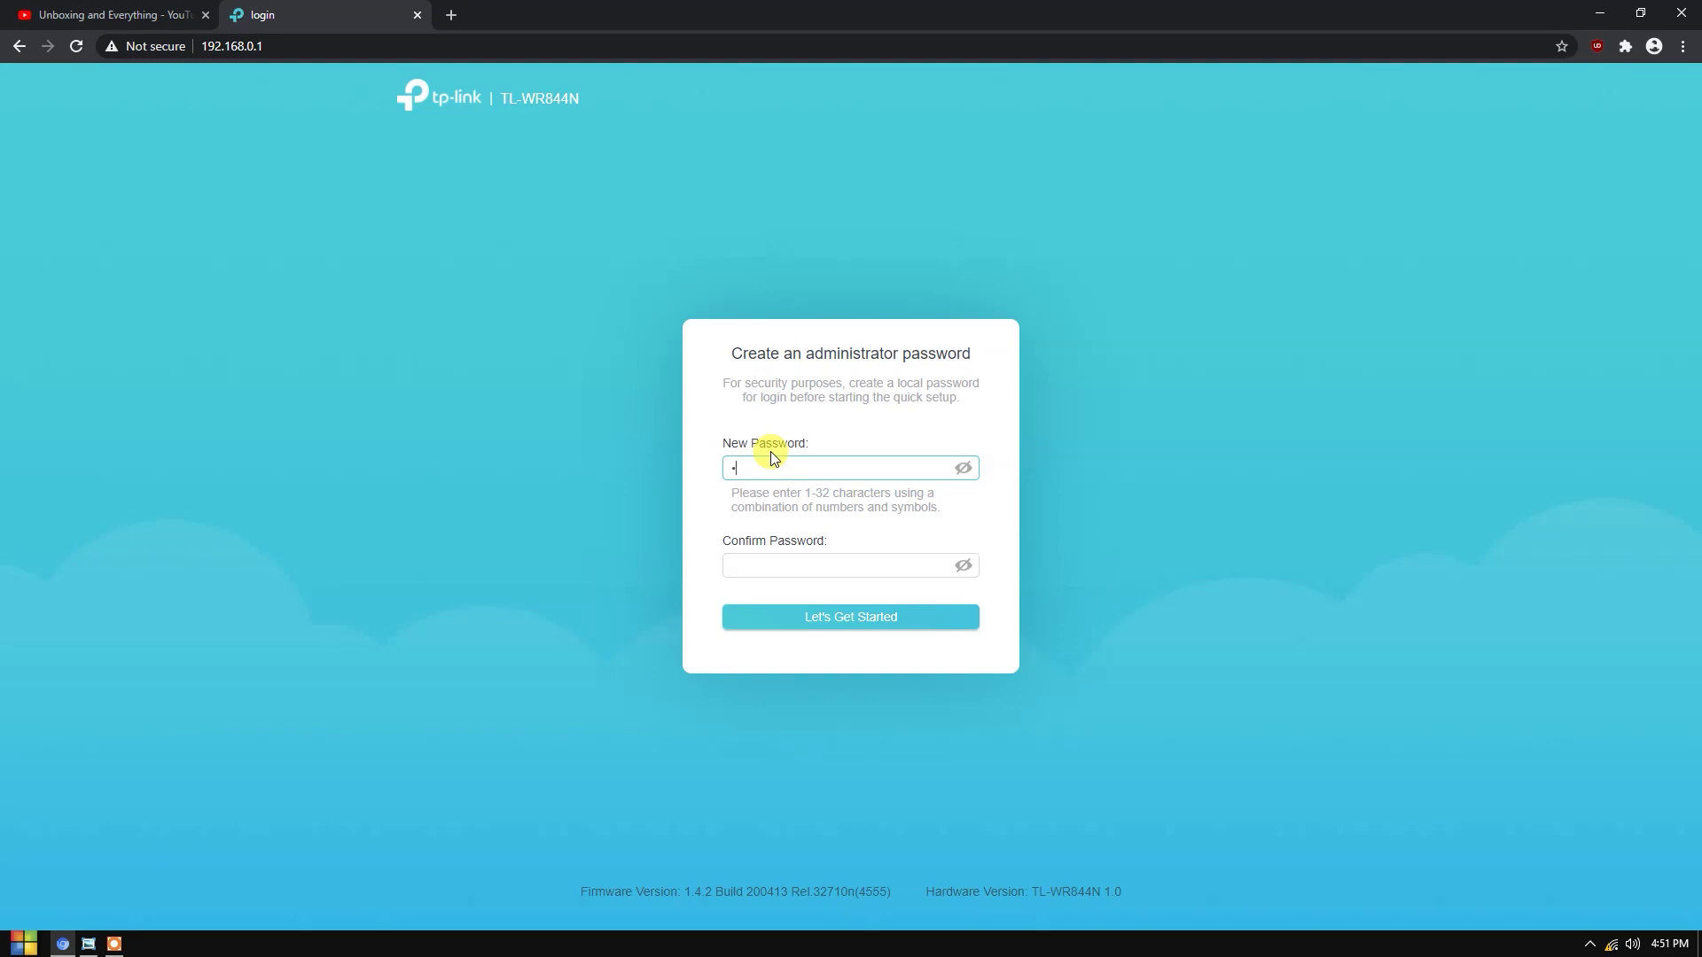
type("•••••••••")
left_click(825, 572)
type("••••••••")
left_click(836, 634)
left_click(870, 469)
double_click(802, 585)
type("••••••••")
left_click(828, 630)
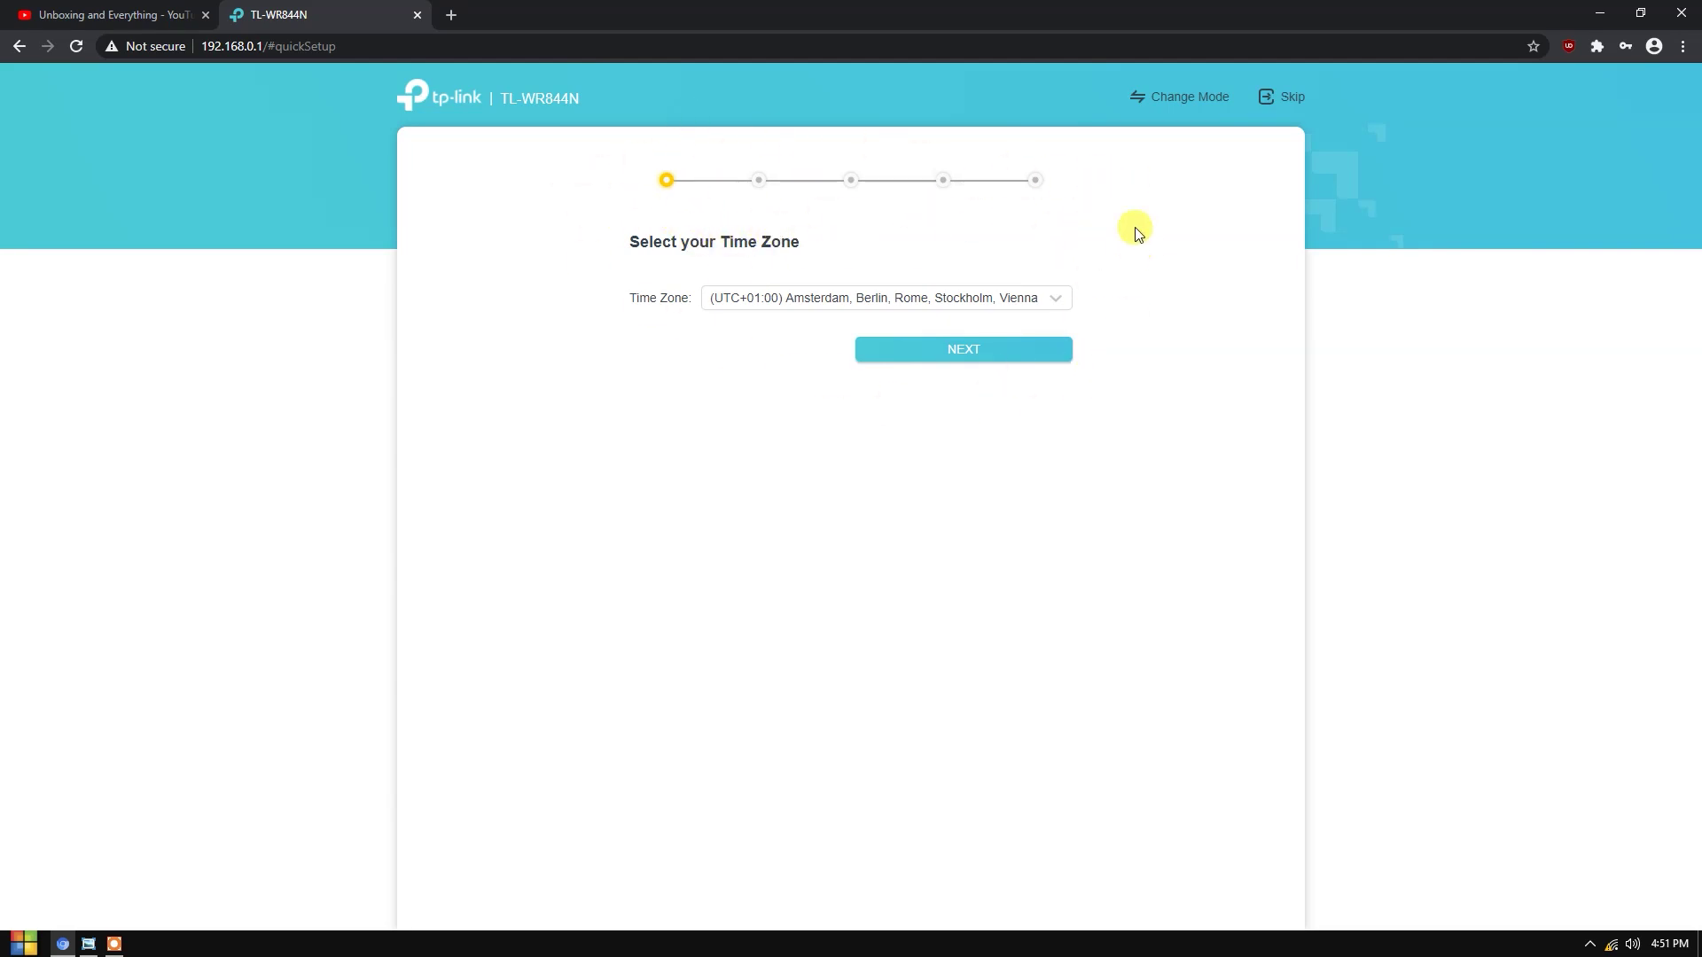
- Change the operation mode to WISP Mode, reboot the router, and return to the YouTube tab
left_click(1179, 104)
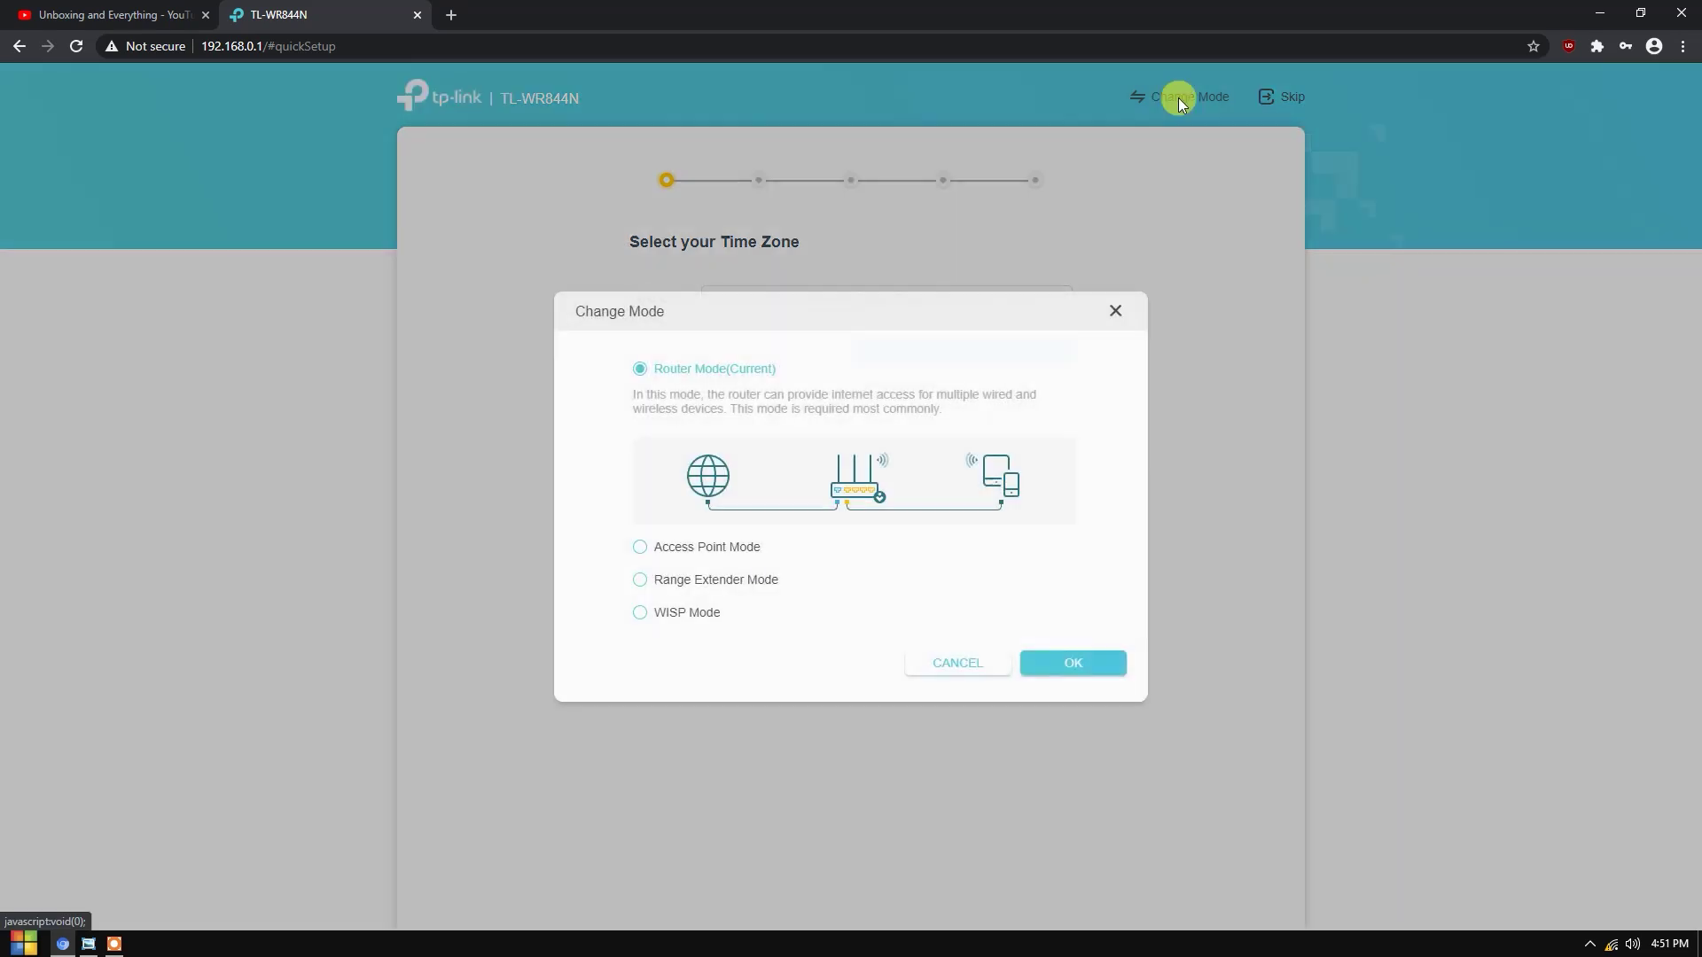
left_click(645, 616)
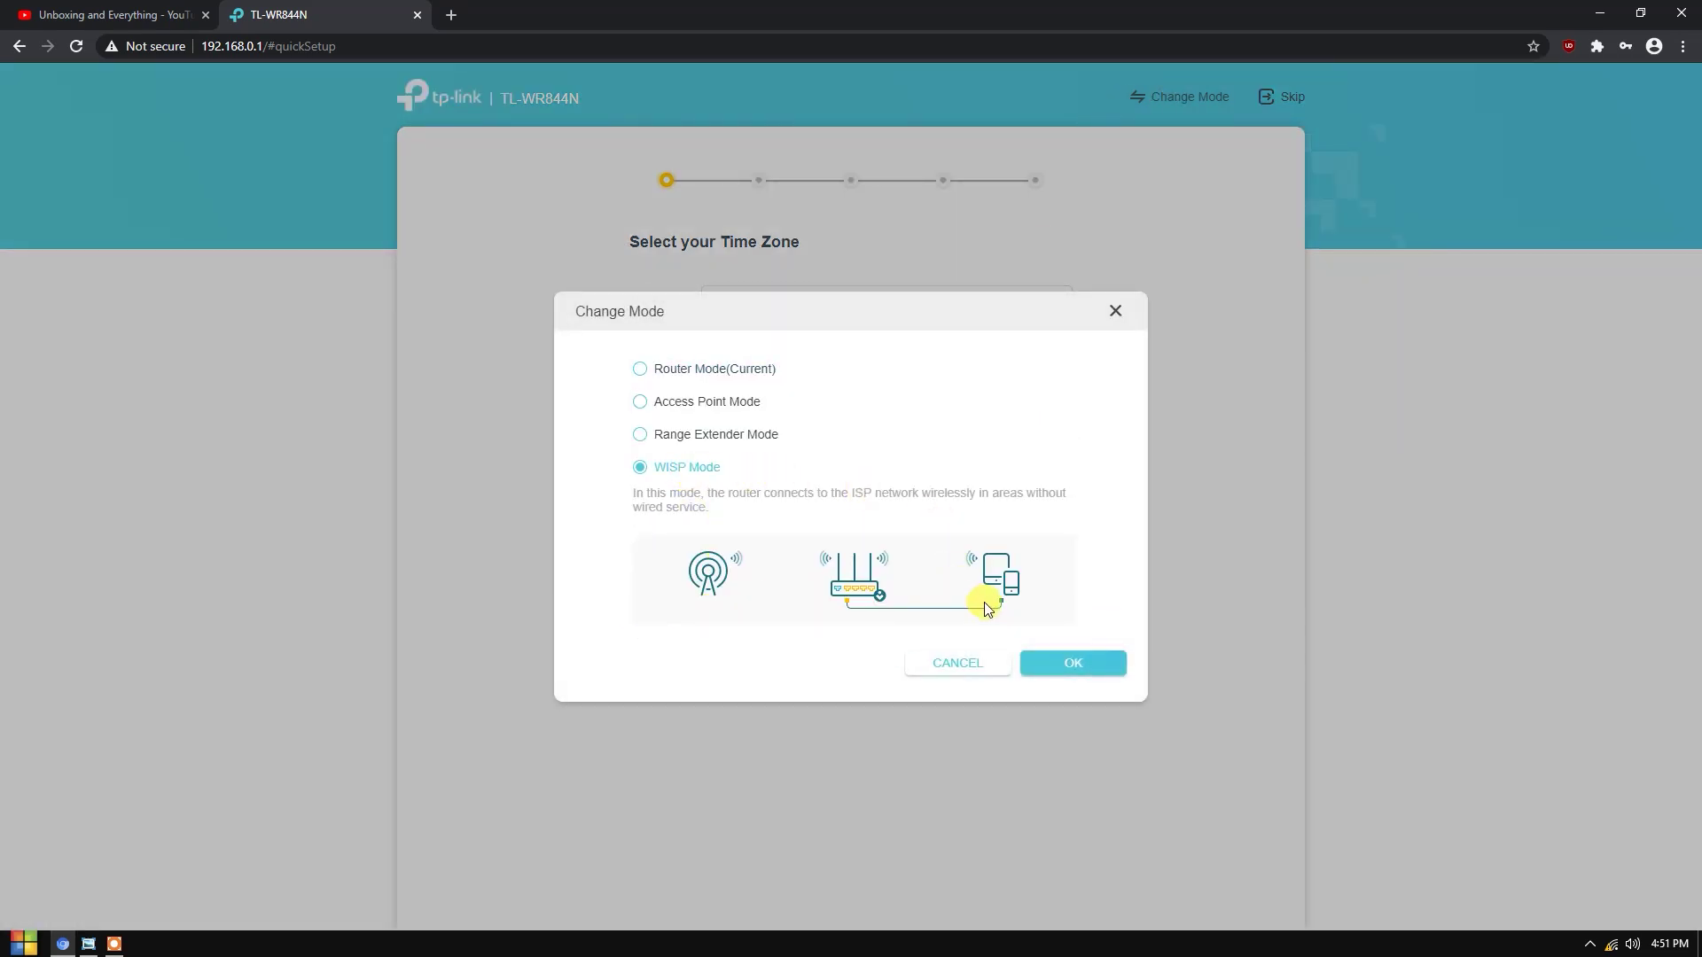
left_click(1075, 670)
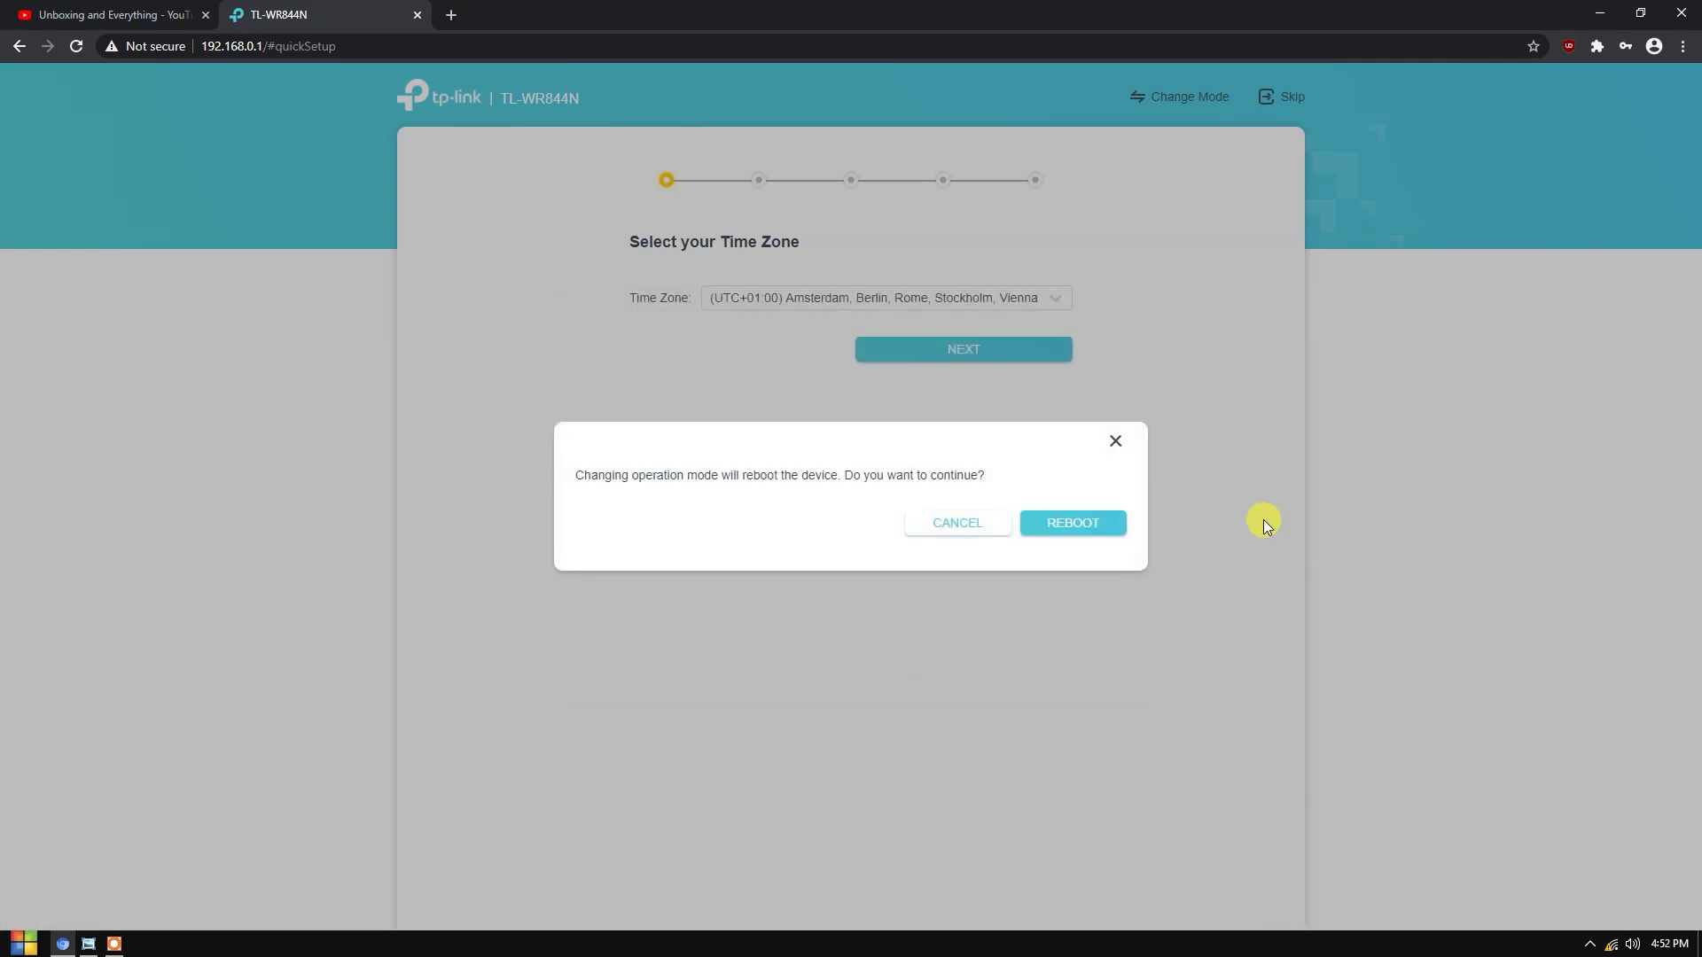
left_click(1077, 525)
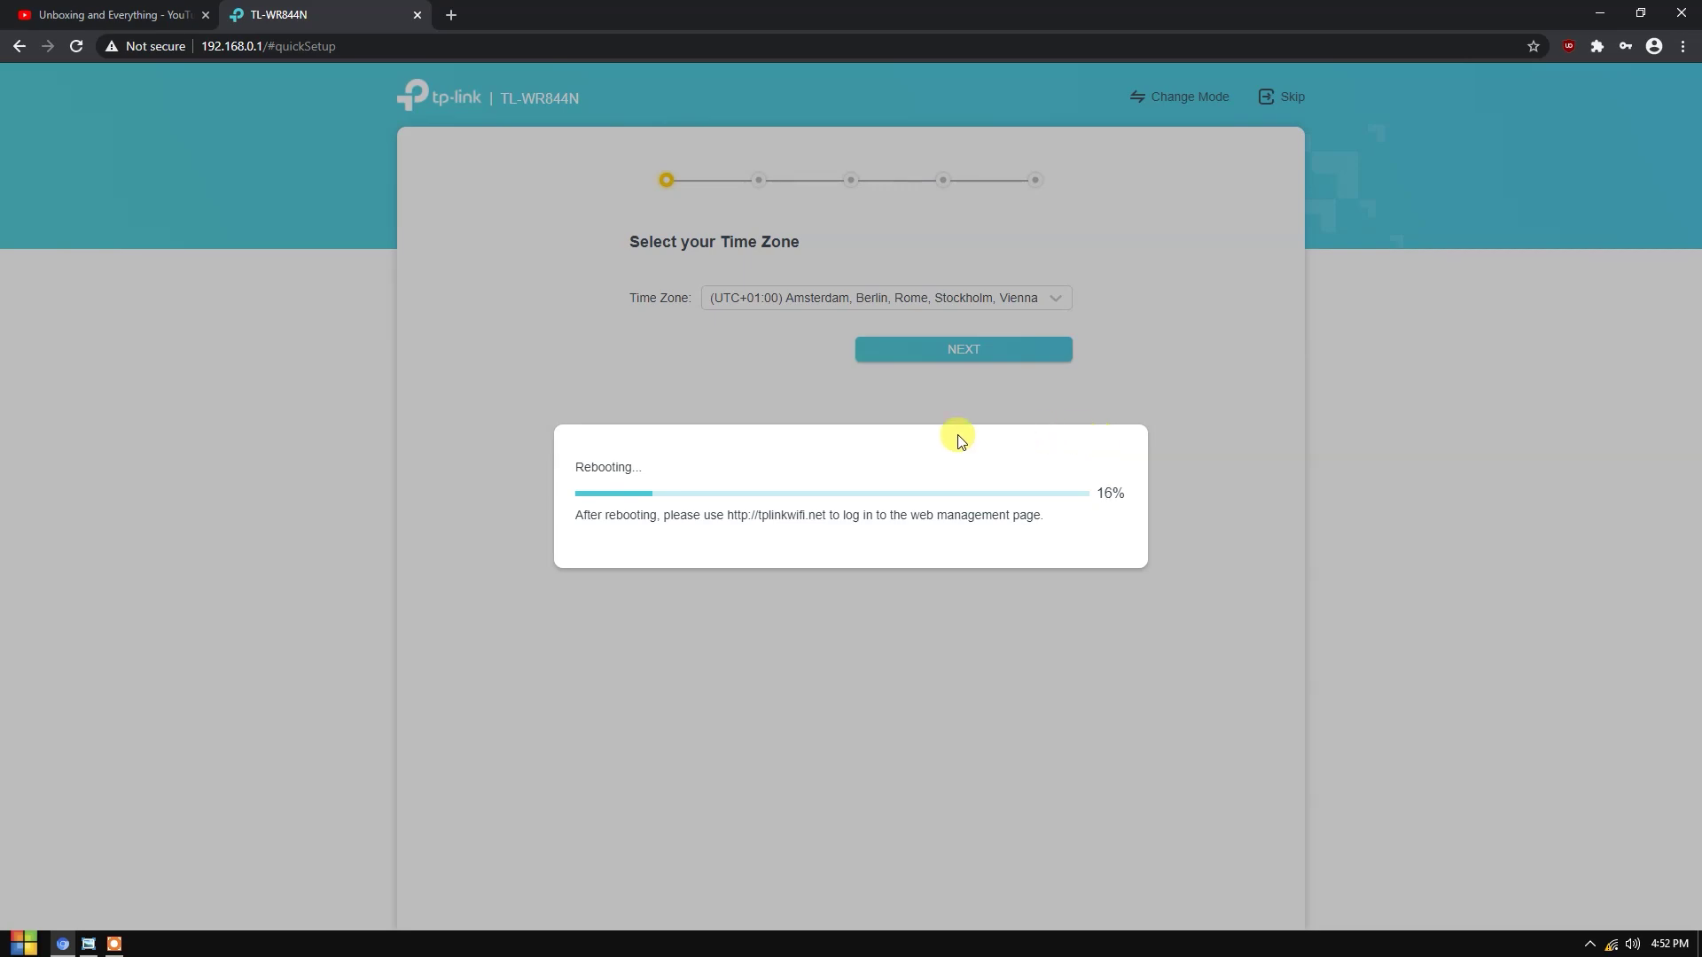
key("ctrl+1")
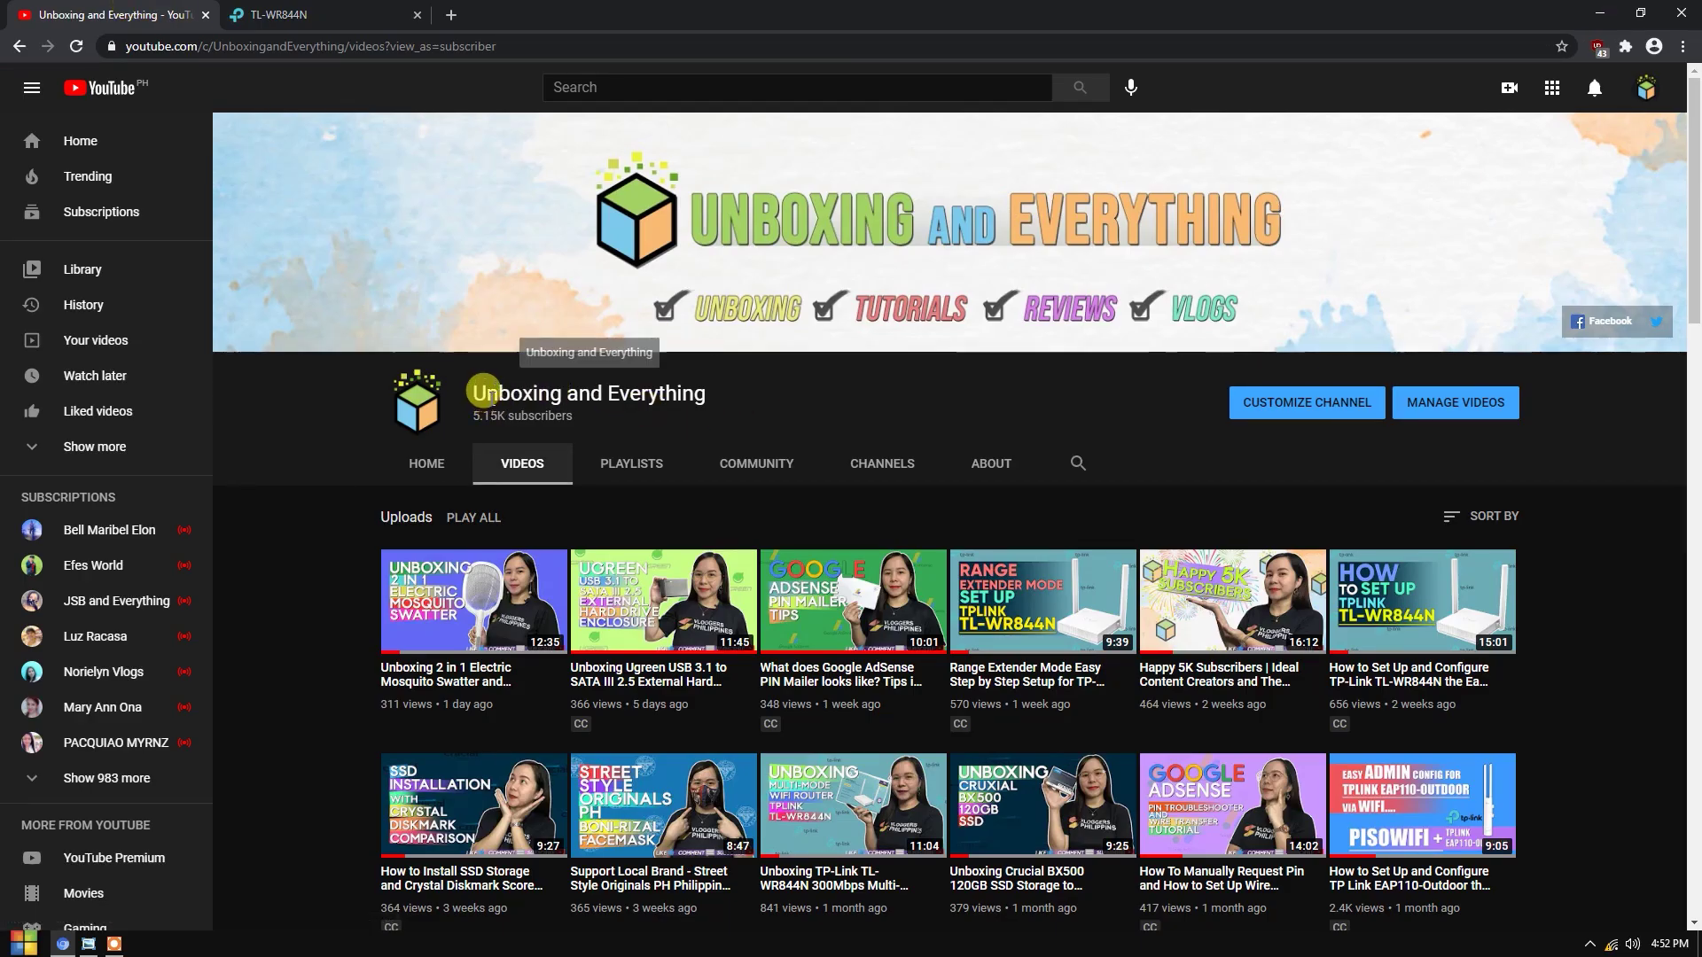
- Browse the Unboxing and Everything channel videos during the reboot, then bring up the WISP mode diagram
left_click_drag(807, 406, 842, 403)
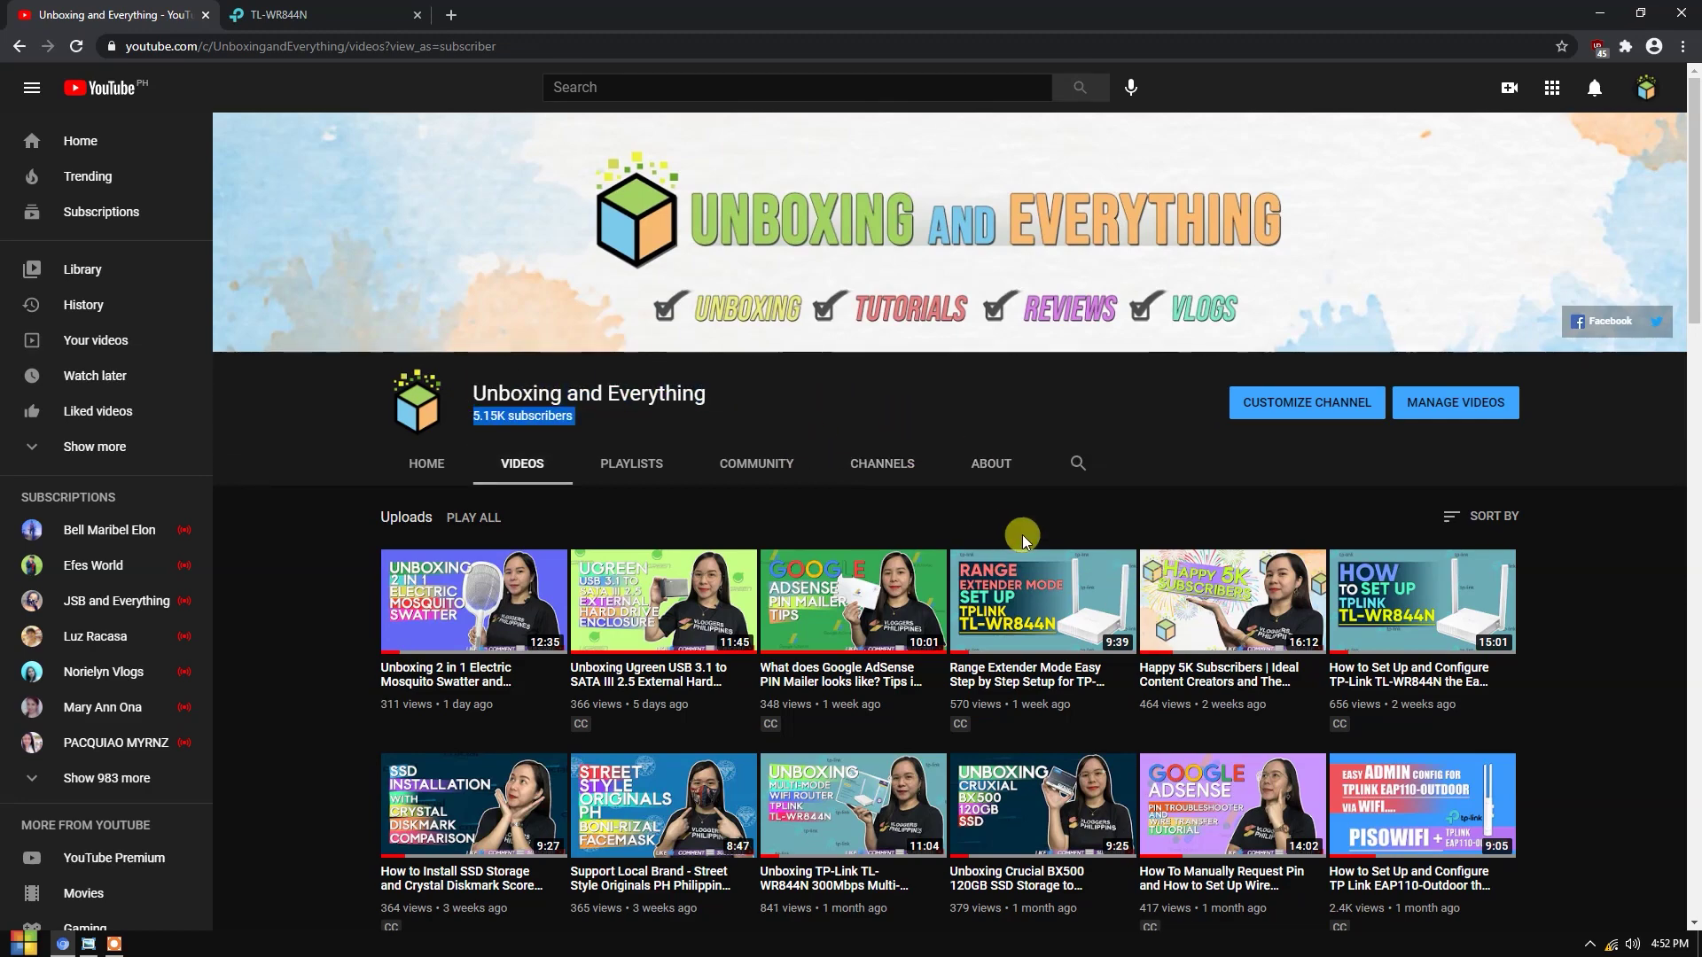
scroll(1023, 534, "down", 6)
scroll(941, 465, "up", 4)
scroll(957, 461, "up", 1)
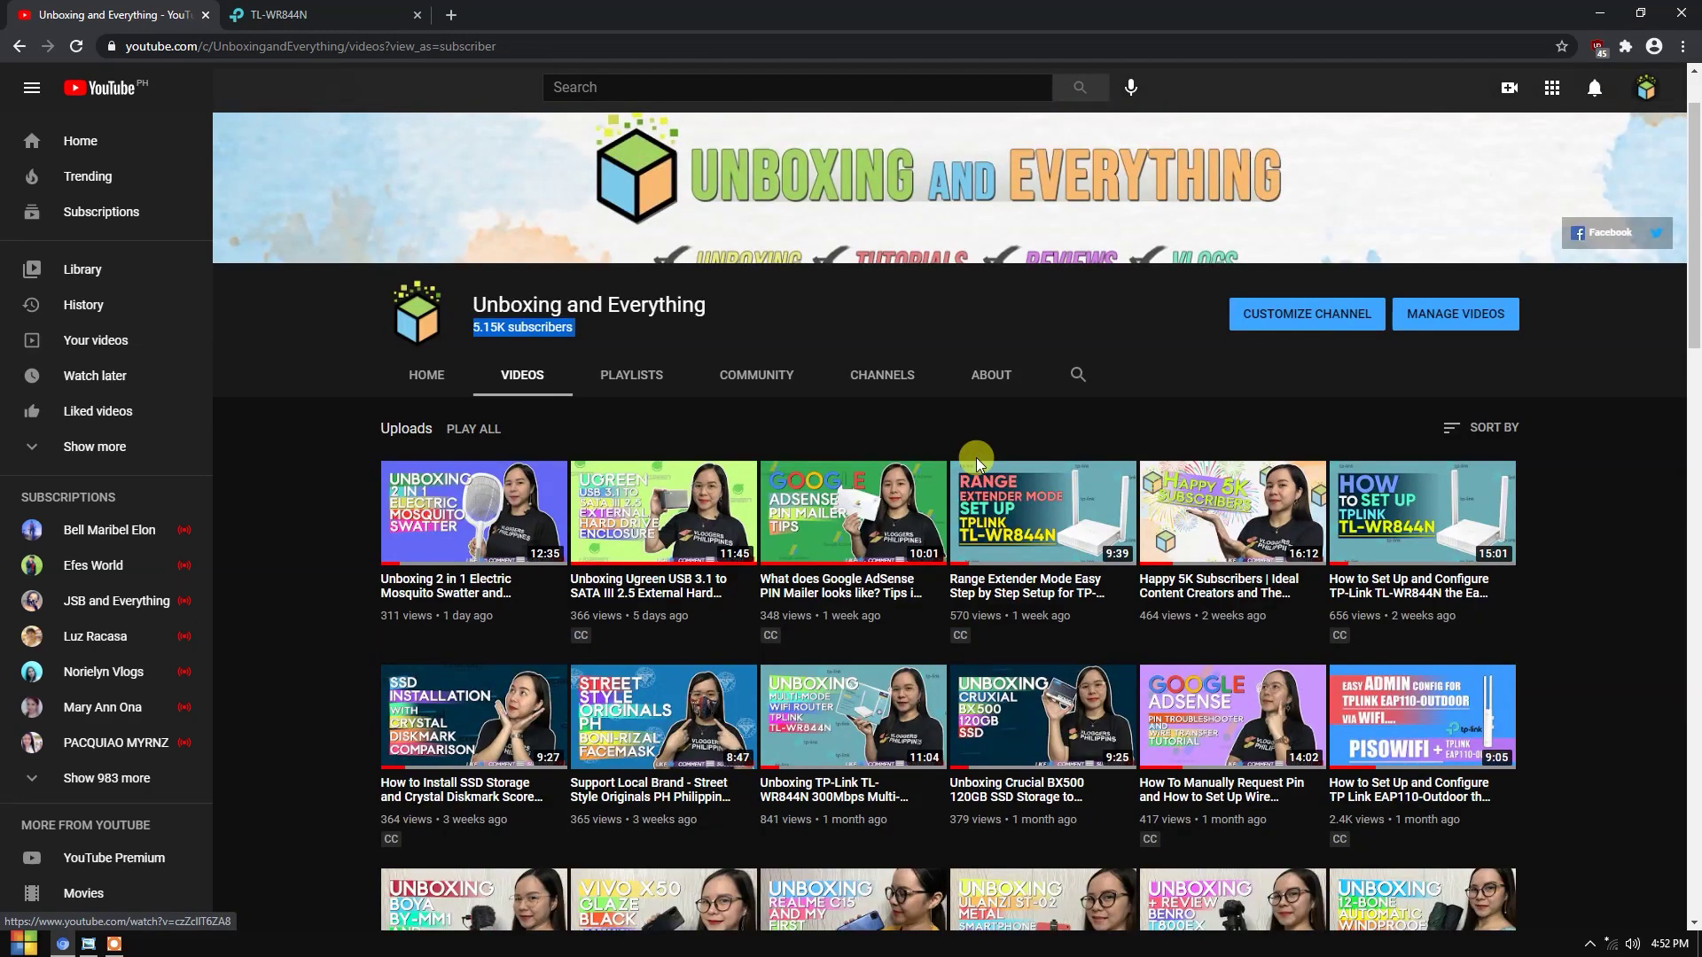
scroll(948, 455, "down", 2)
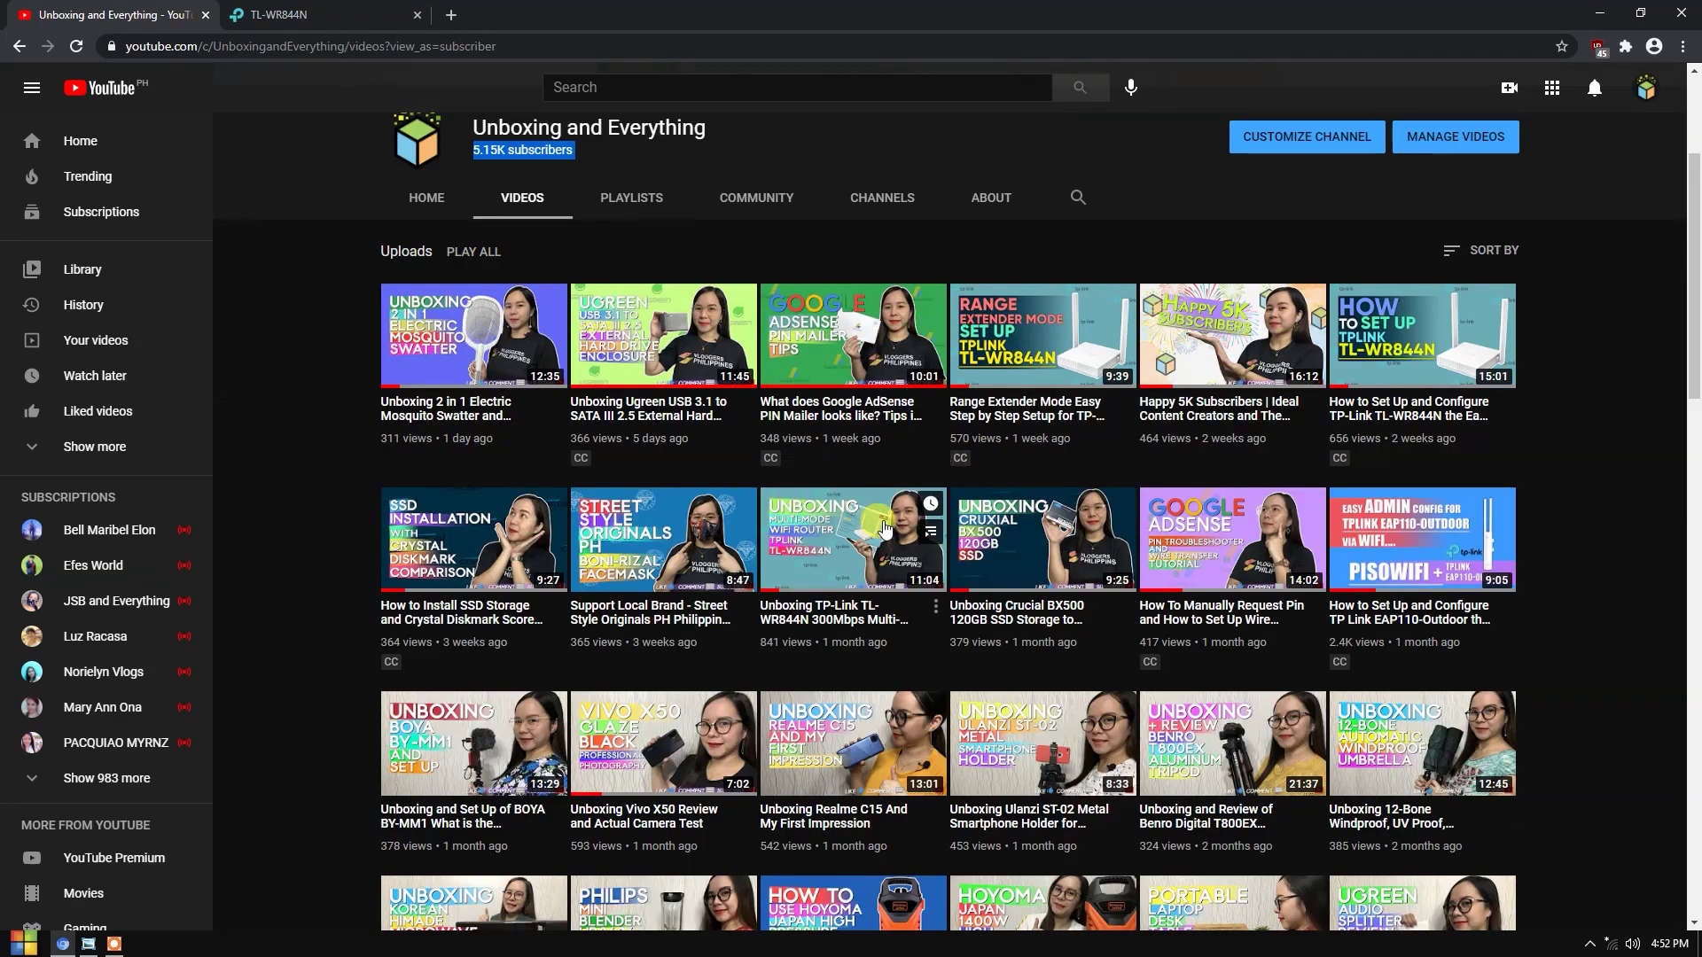
scroll(953, 522, "down", 9)
scroll(956, 546, "up", 10)
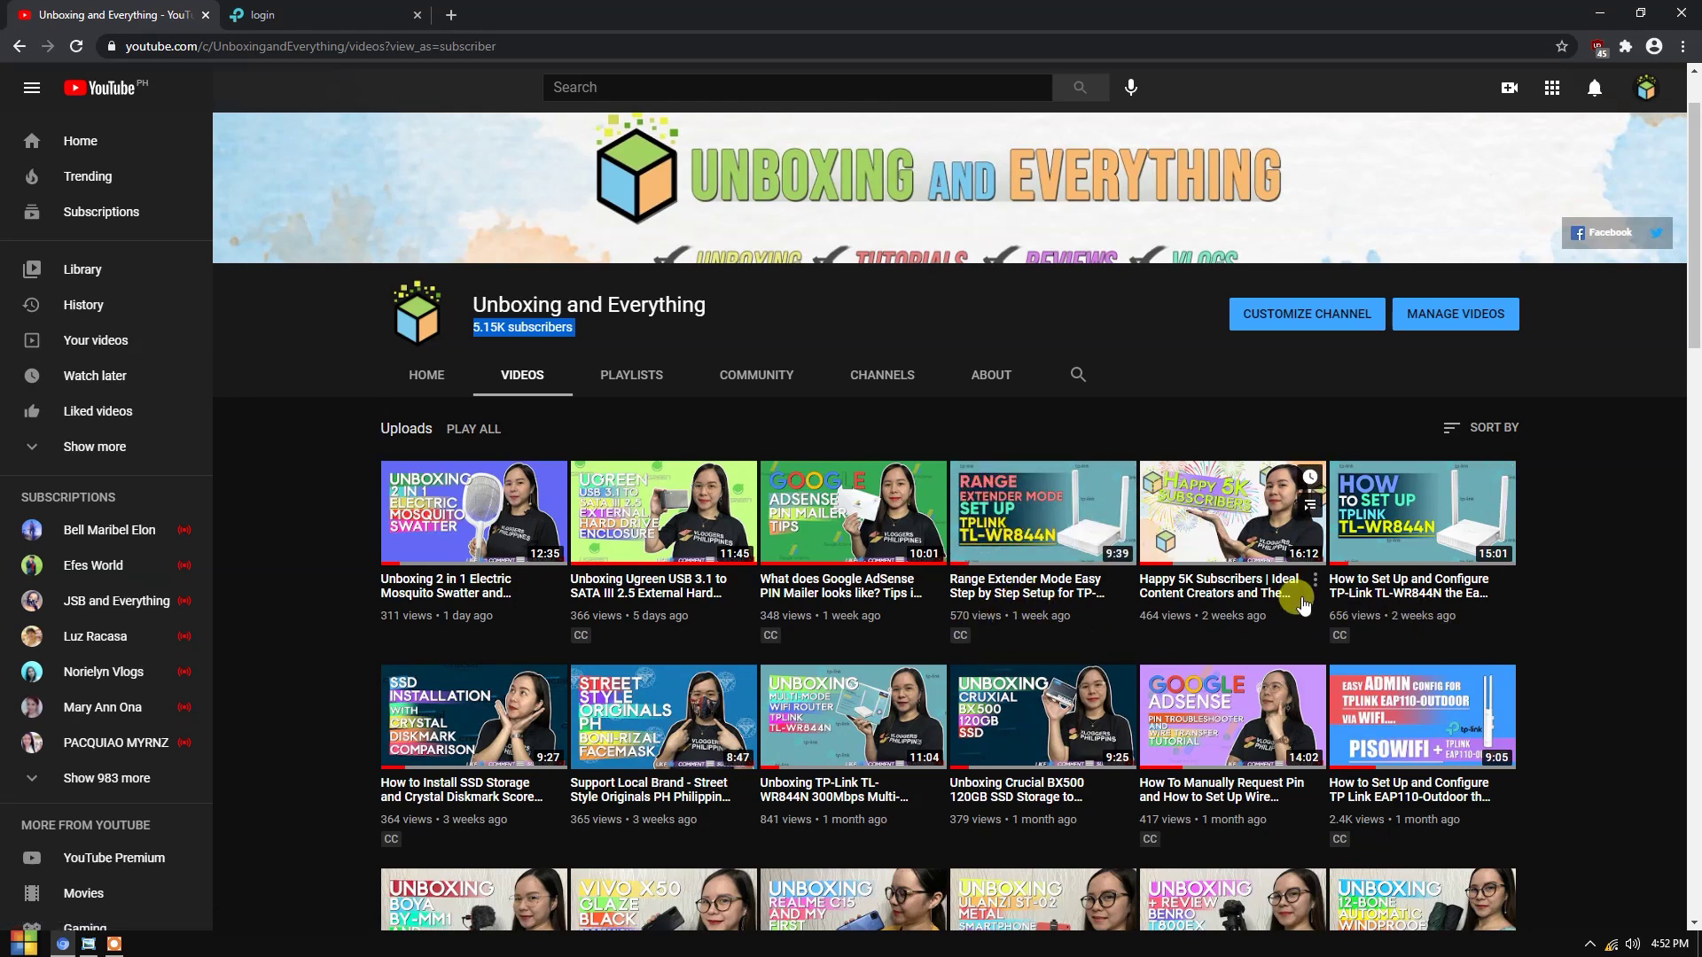
left_click(563, 327)
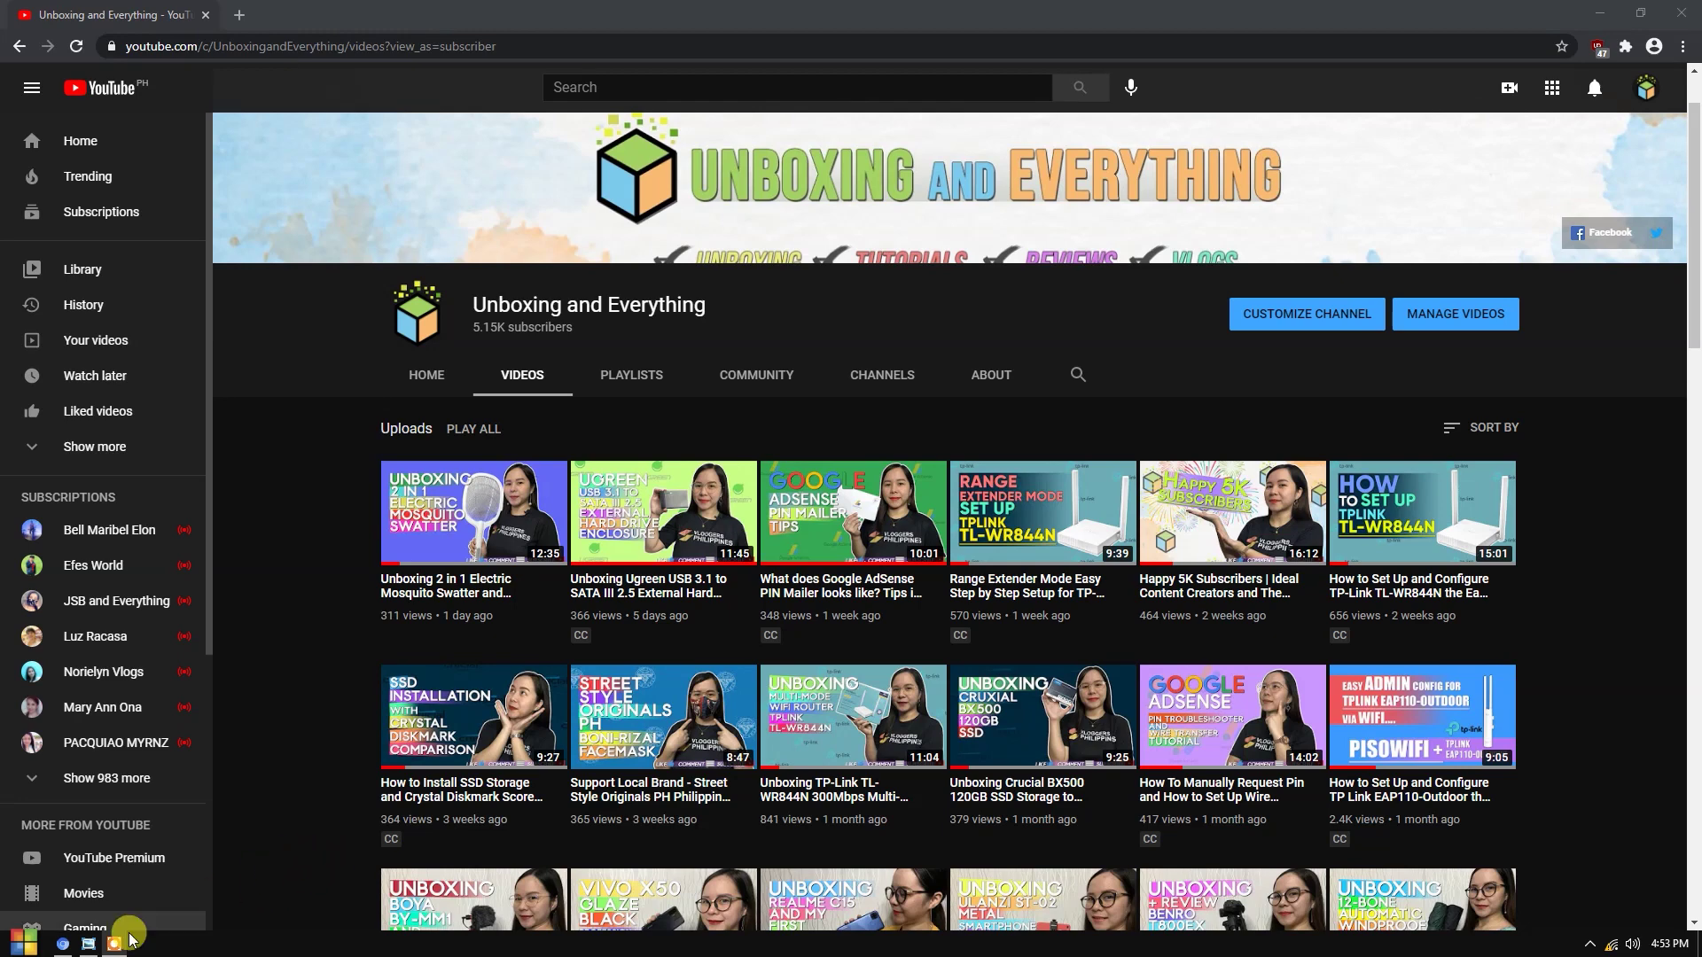
left_click(89, 946)
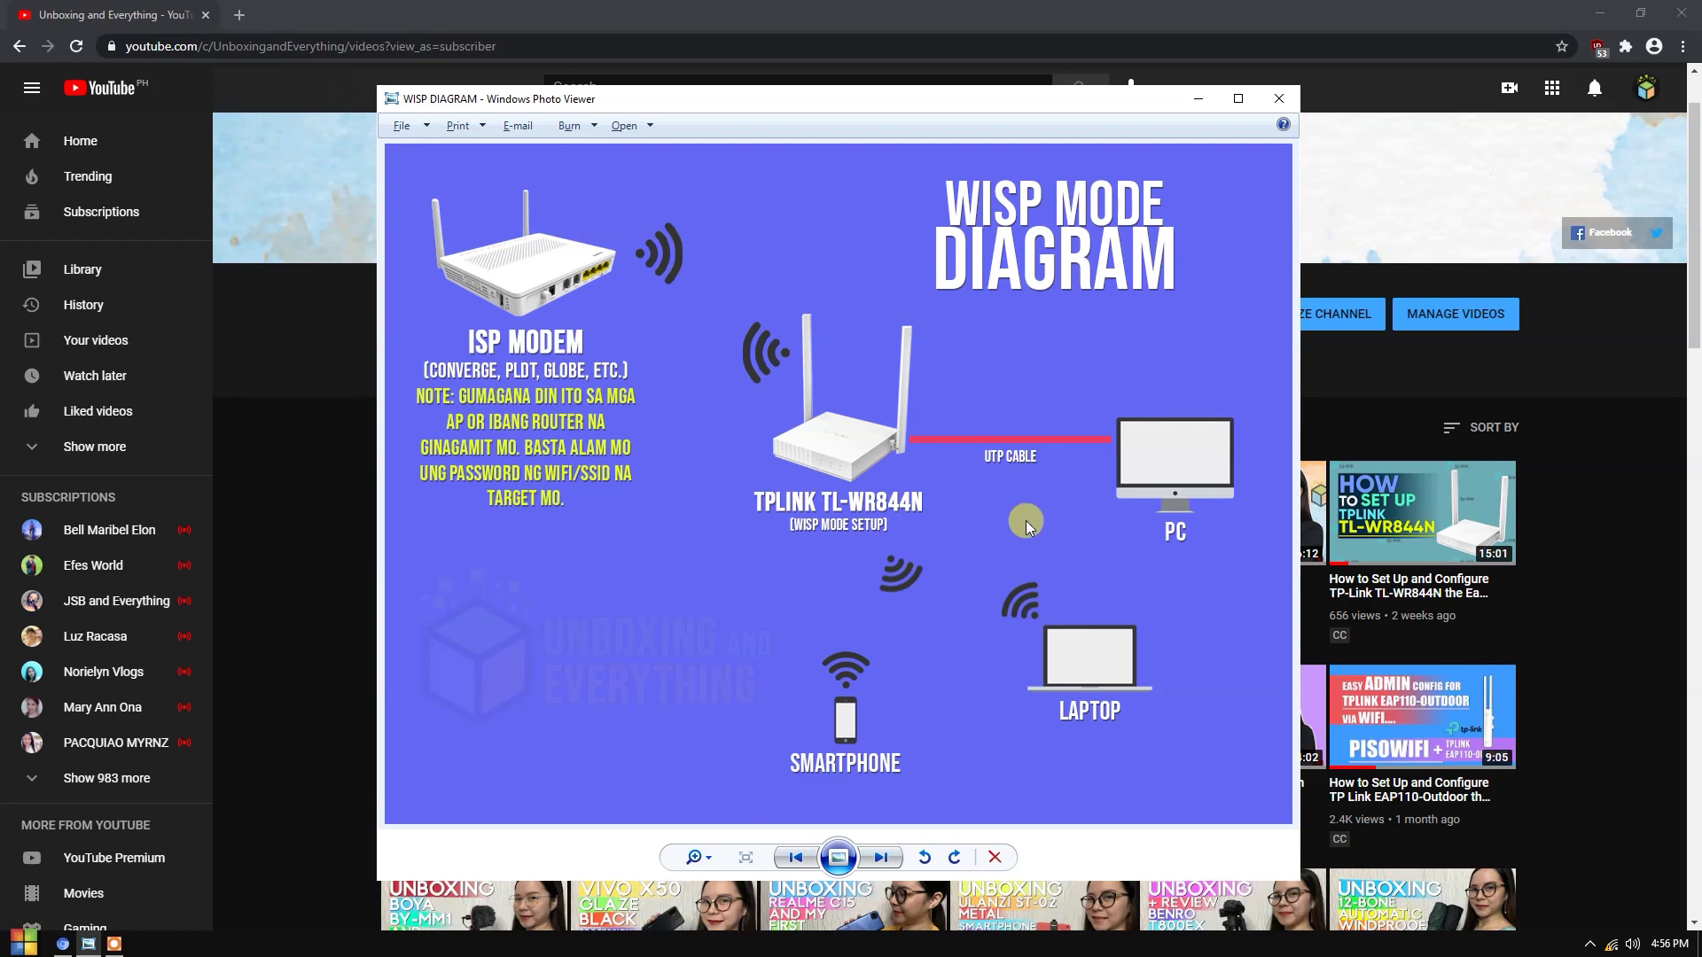
- Load the router page at 192.168.0.1 in a new tab and check the connected Wi-Fi network
left_click(238, 15)
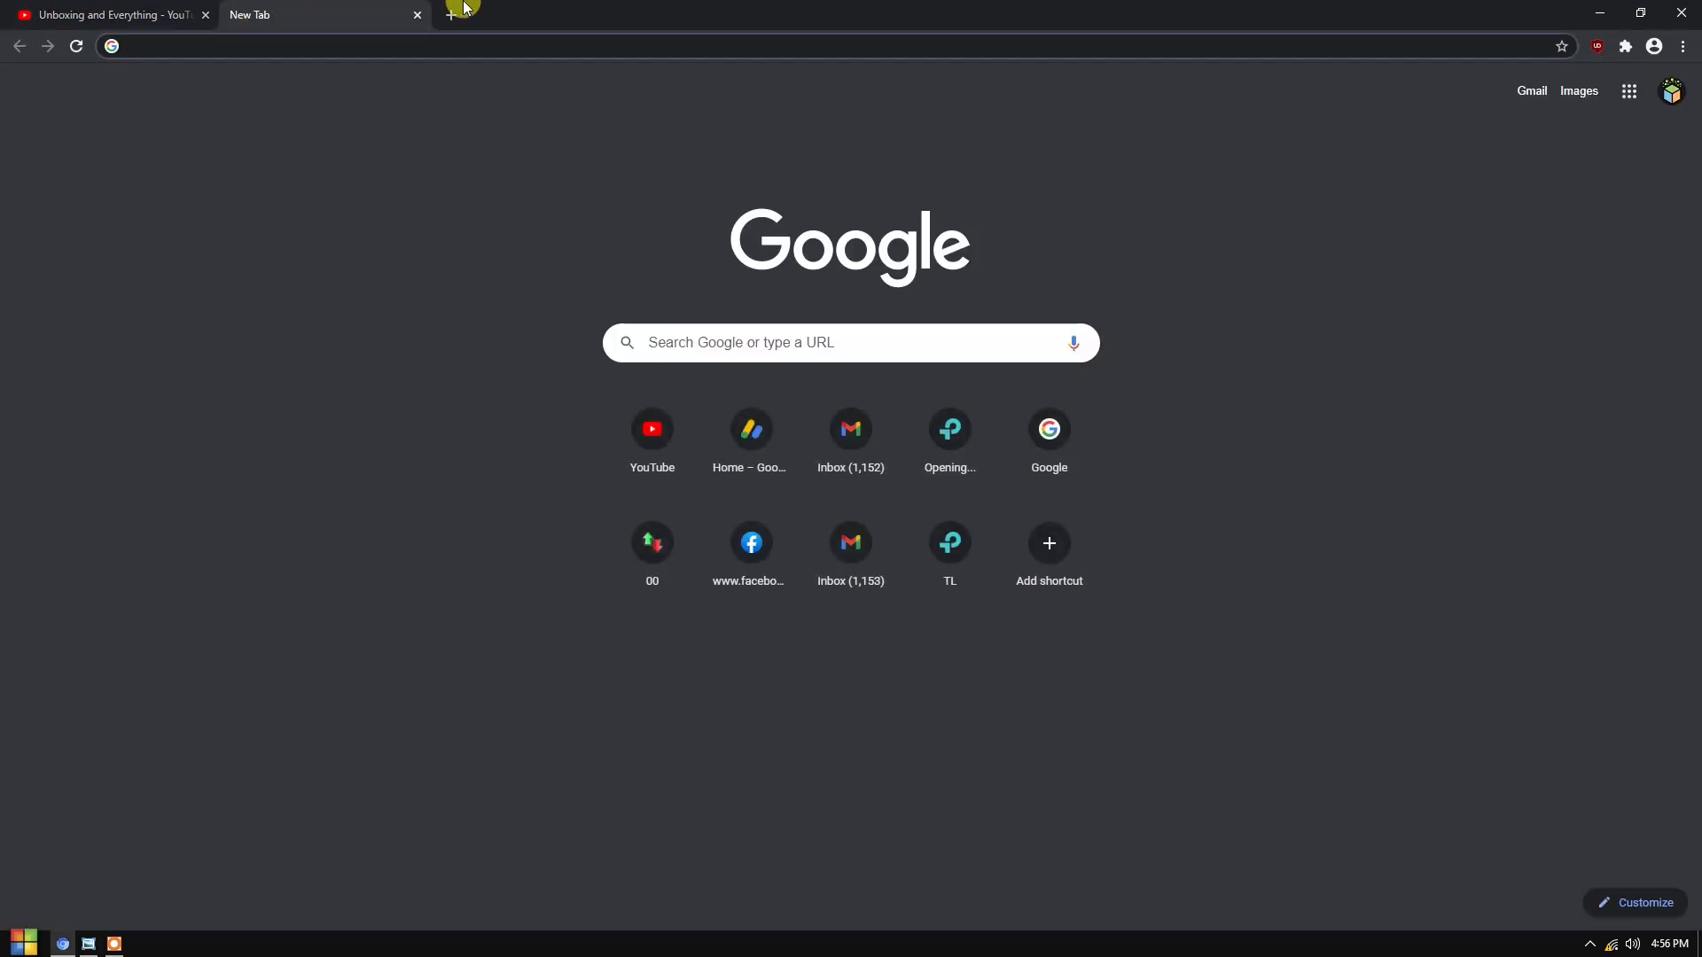
type("192.168.0.1")
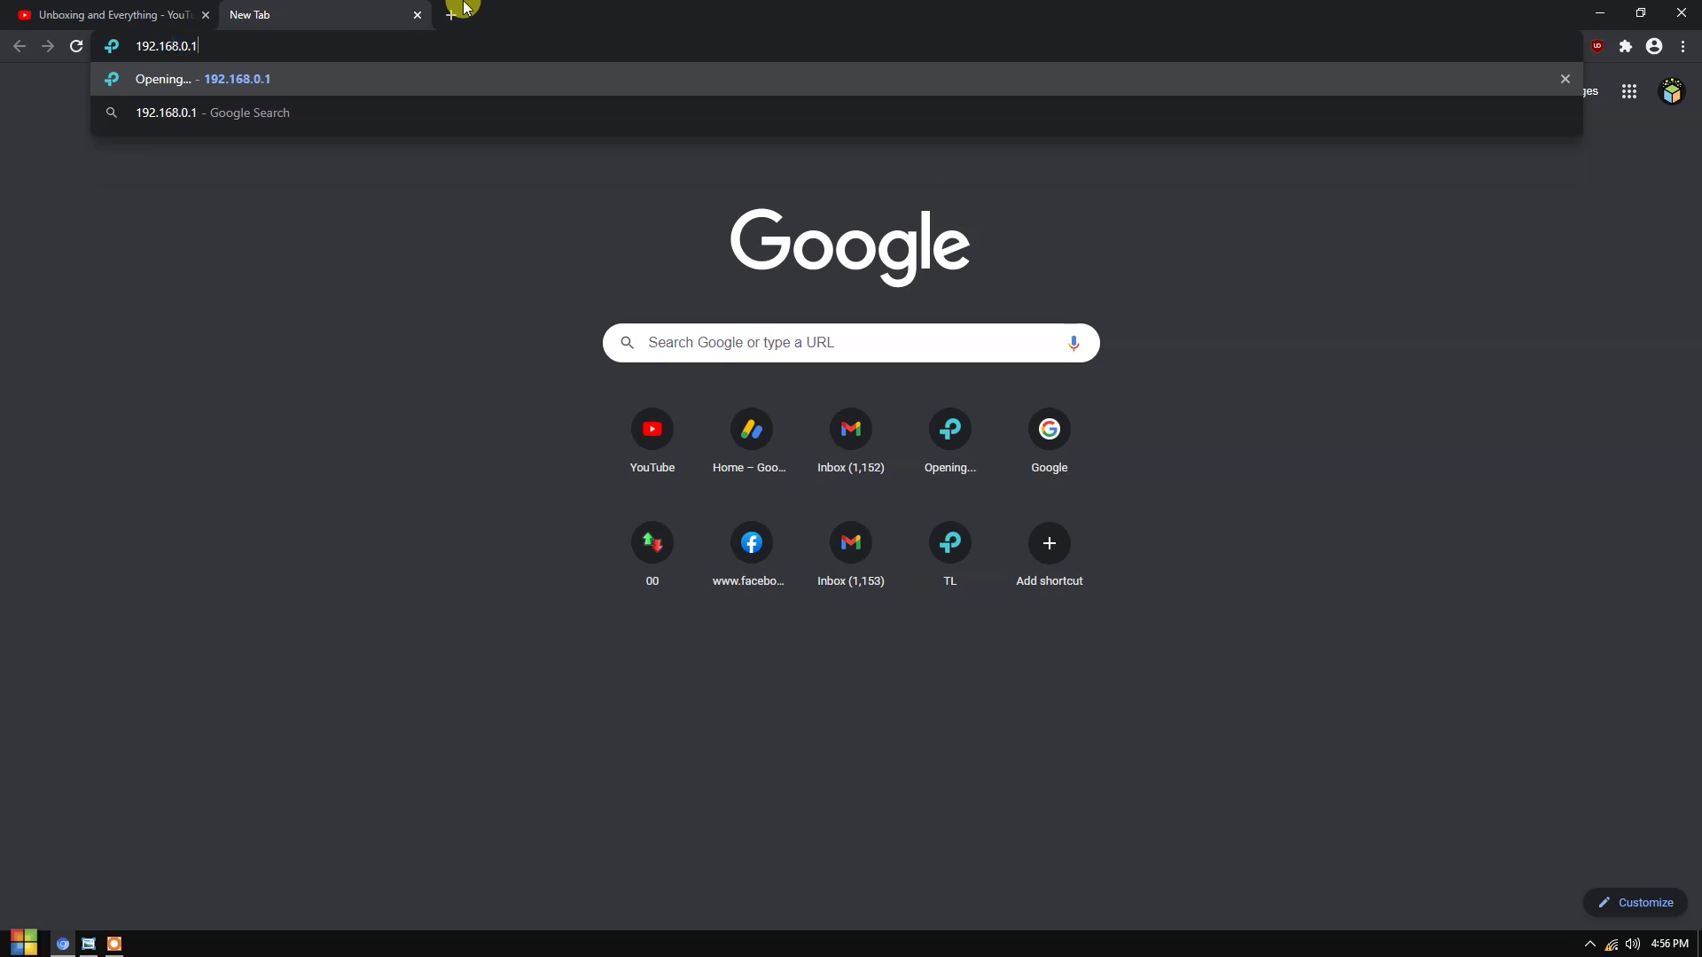
key("Return")
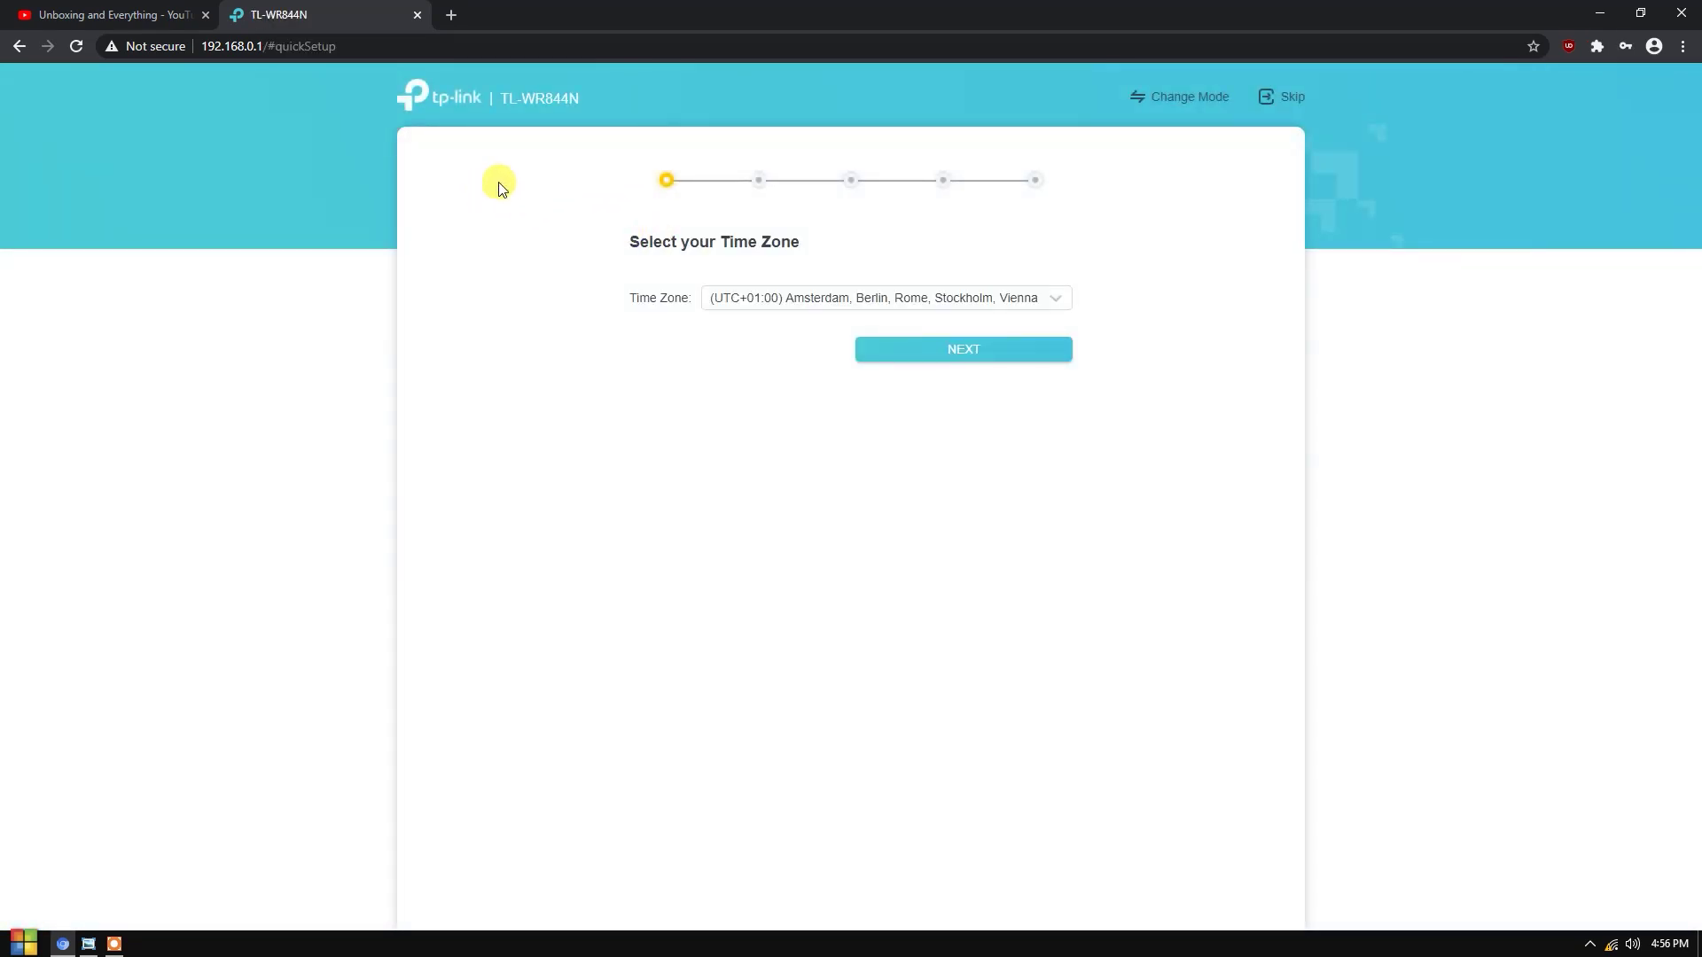
left_click(1612, 944)
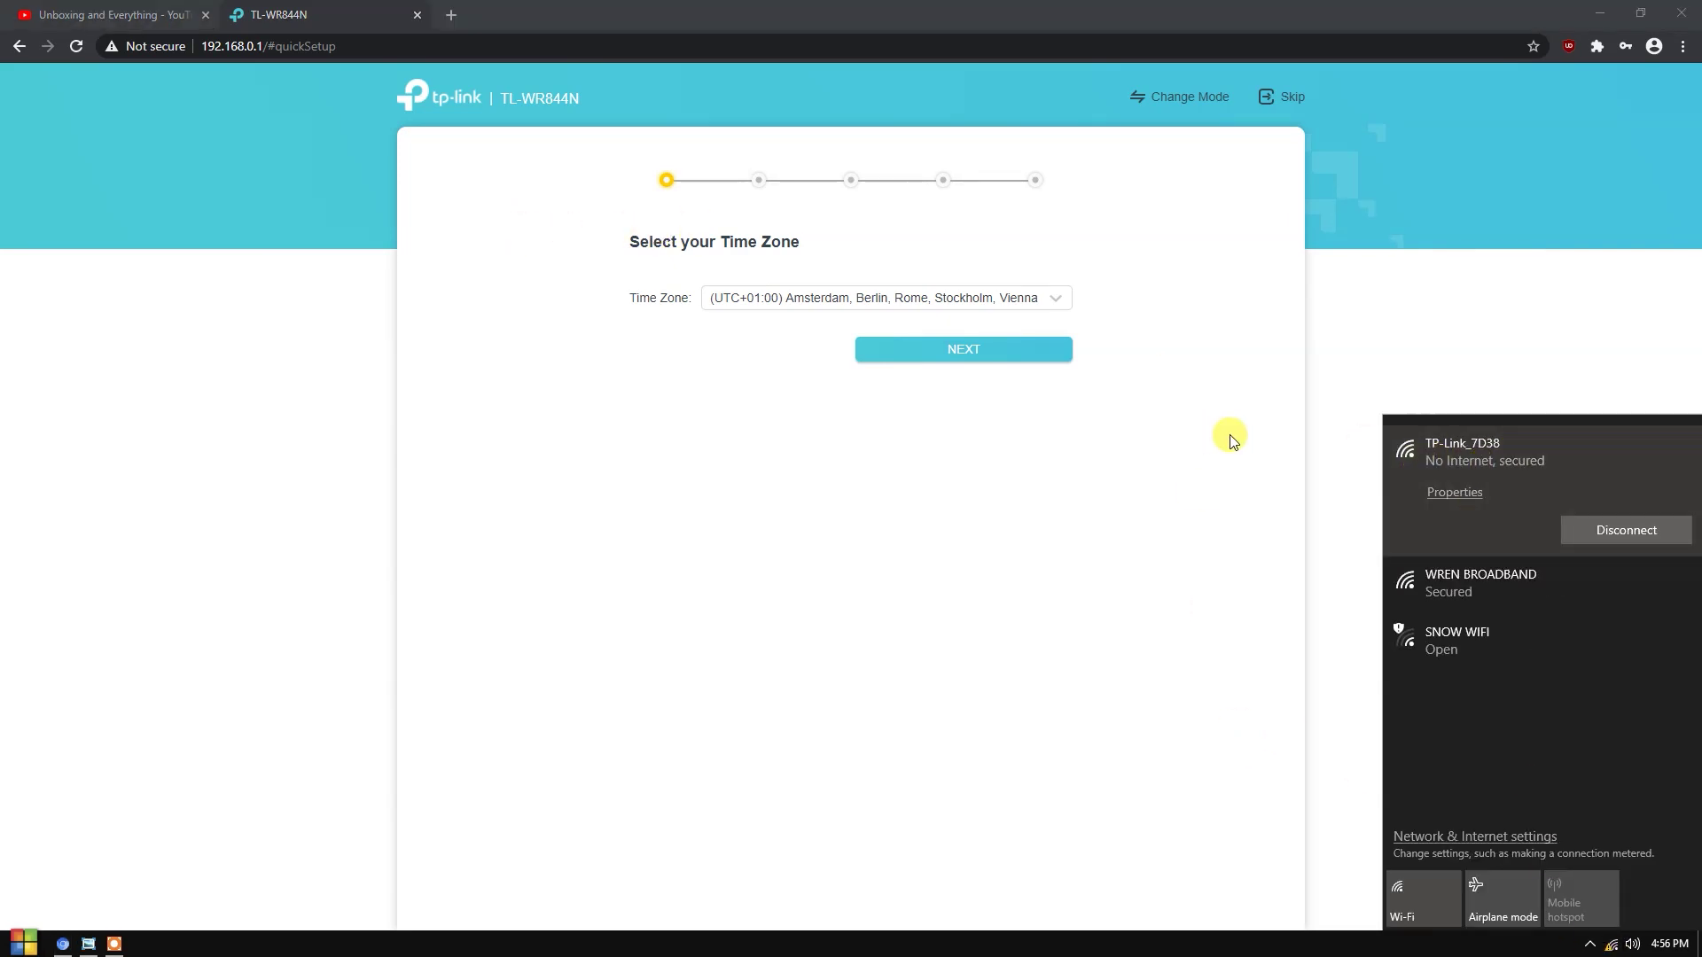
left_click(1611, 943)
- Set the time zone to (UTC+08:00) Taipei and continue to the next setup step
left_click(795, 304)
scroll(789, 412, "down", 10)
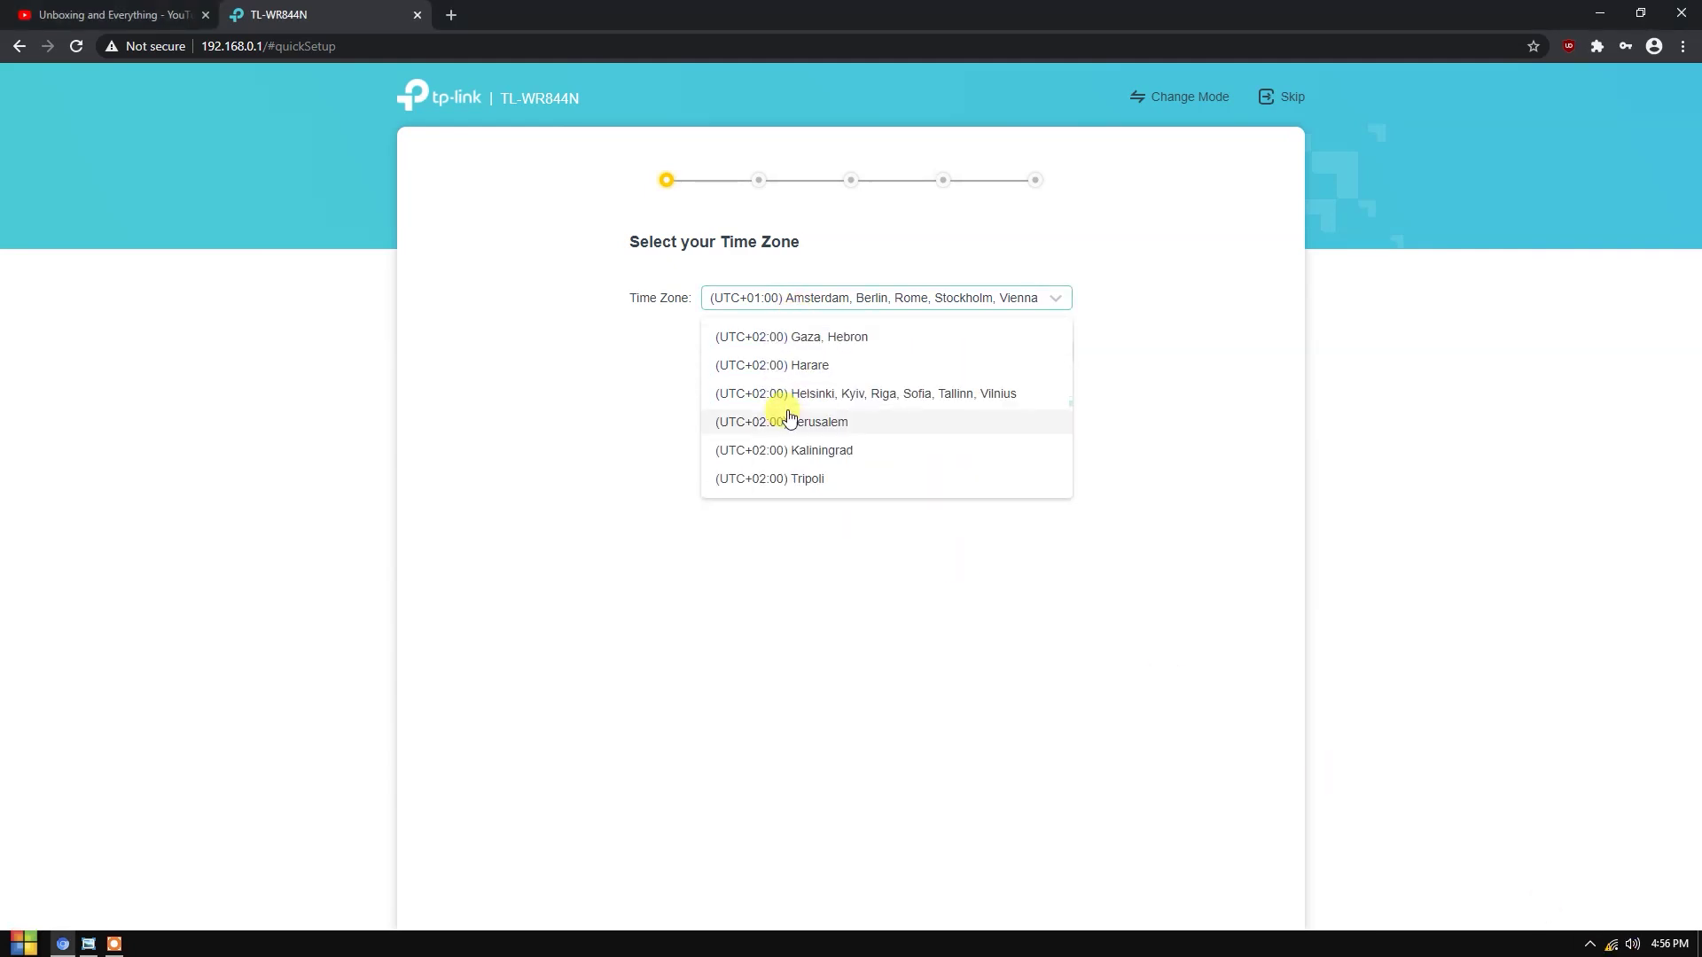
scroll(797, 443, "down", 10)
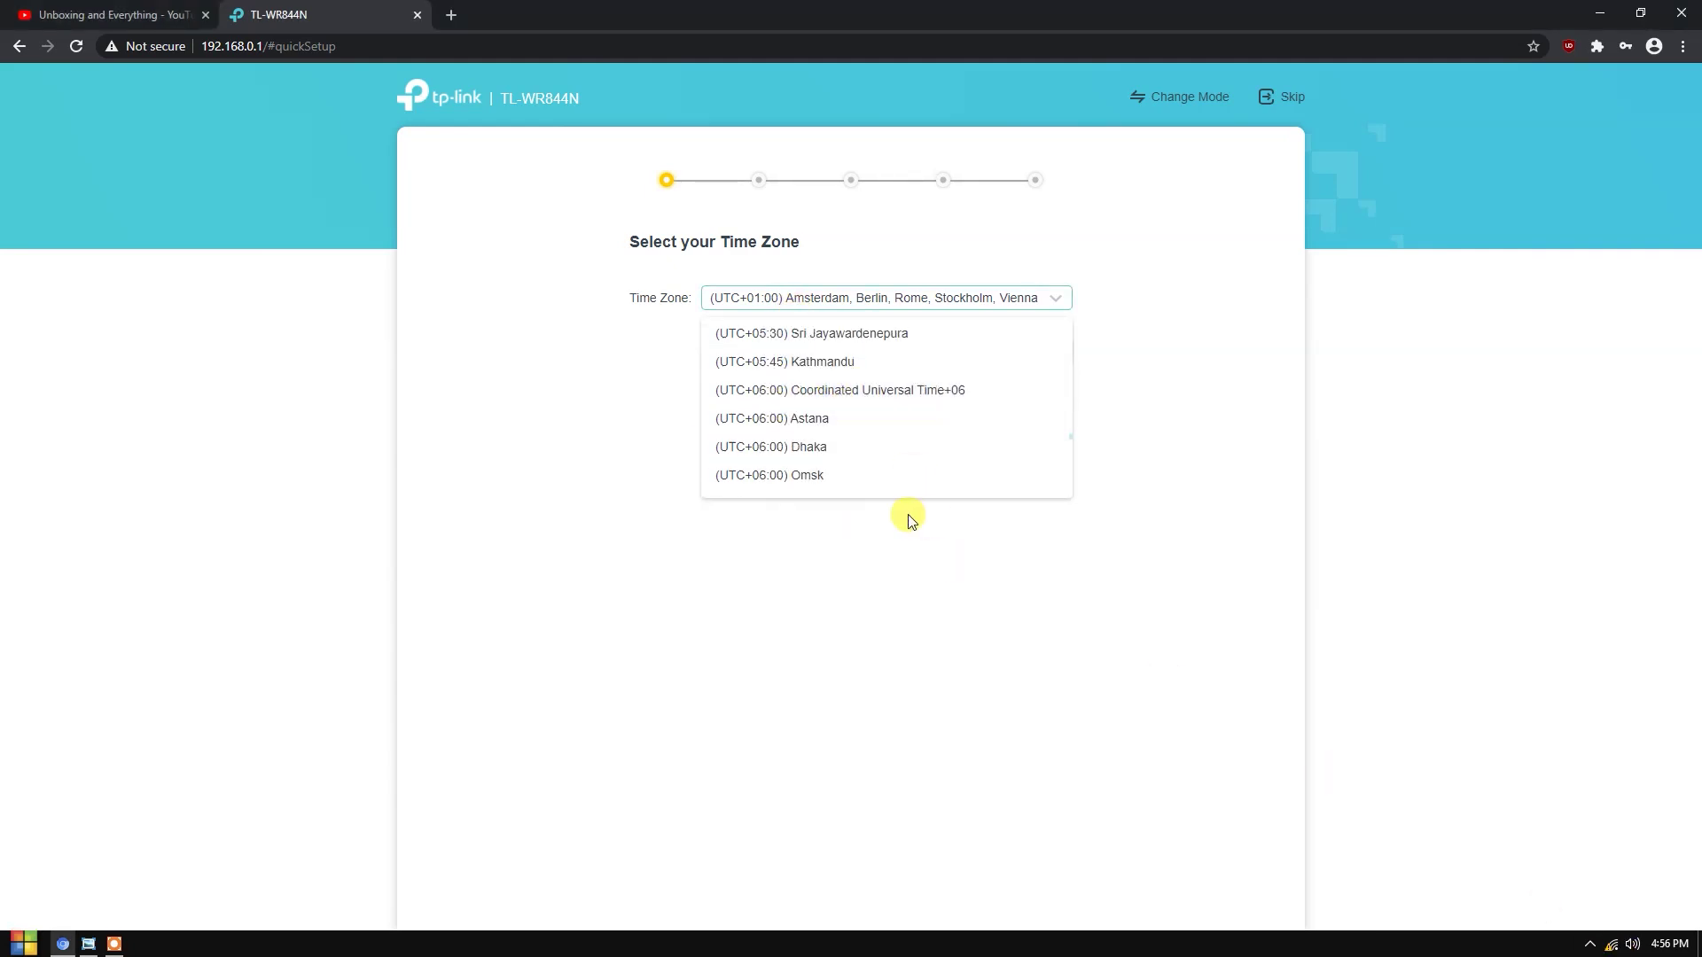
left_click(813, 428)
left_click(964, 354)
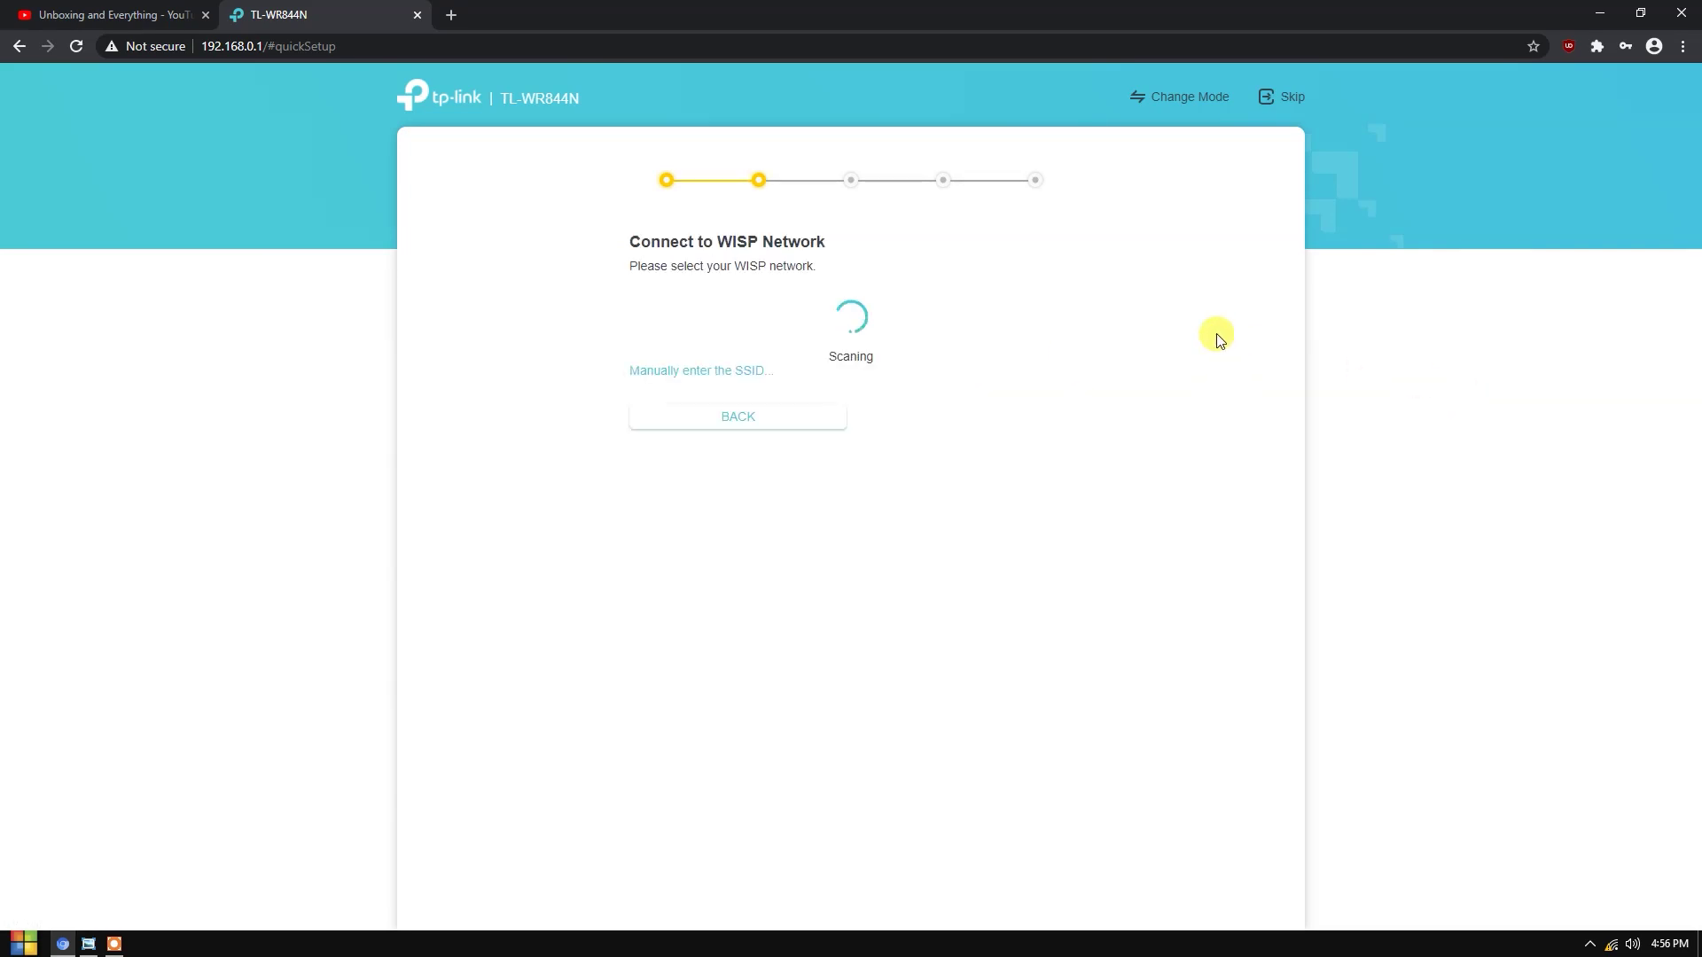
- Choose Wren Personal Wifi as the host network, enter its password, and connect
left_click_drag(630, 239, 855, 240)
left_click(793, 244)
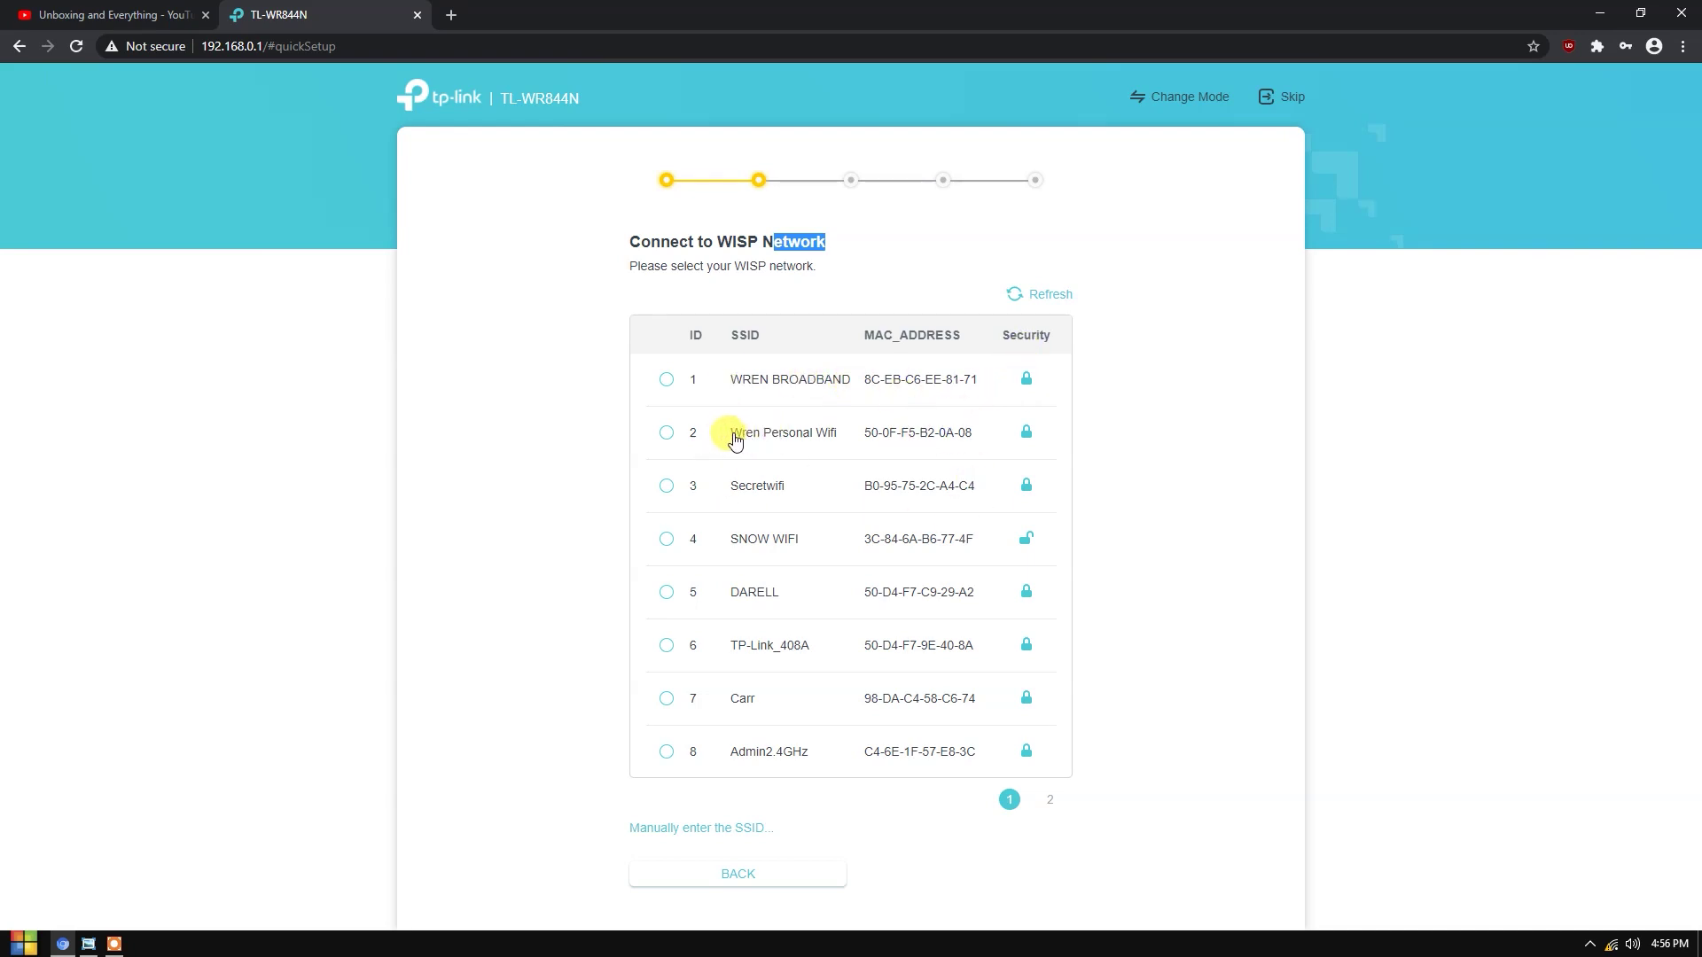
left_click_drag(731, 433, 857, 465)
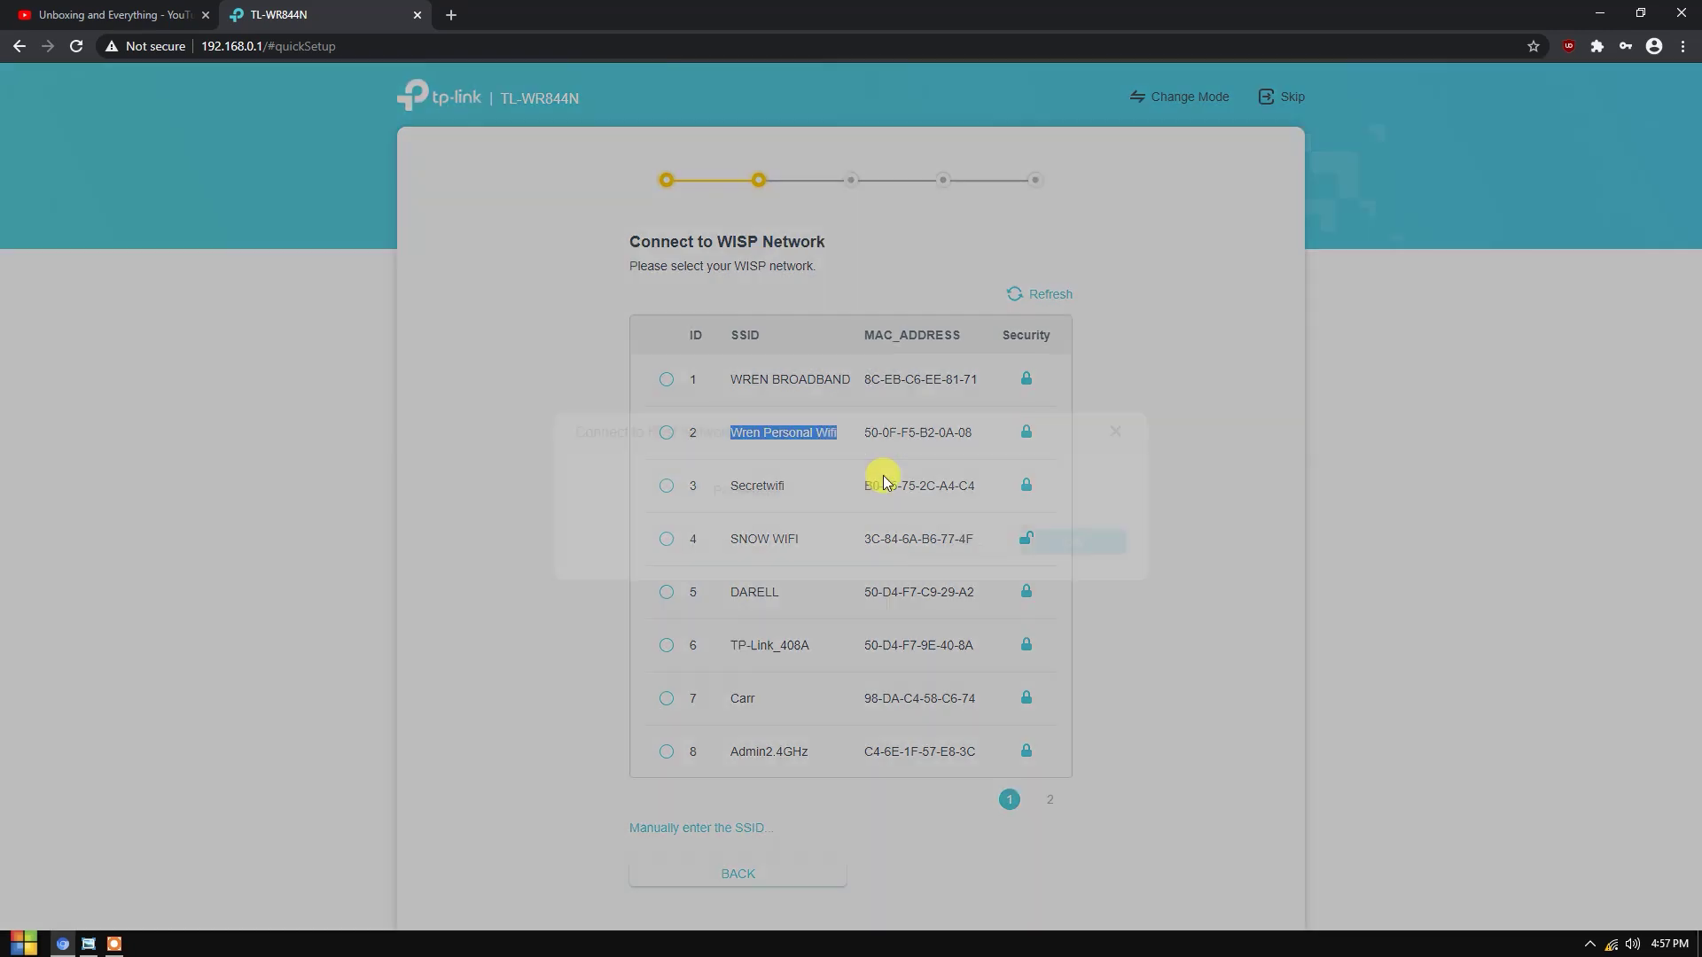
left_click(1114, 432)
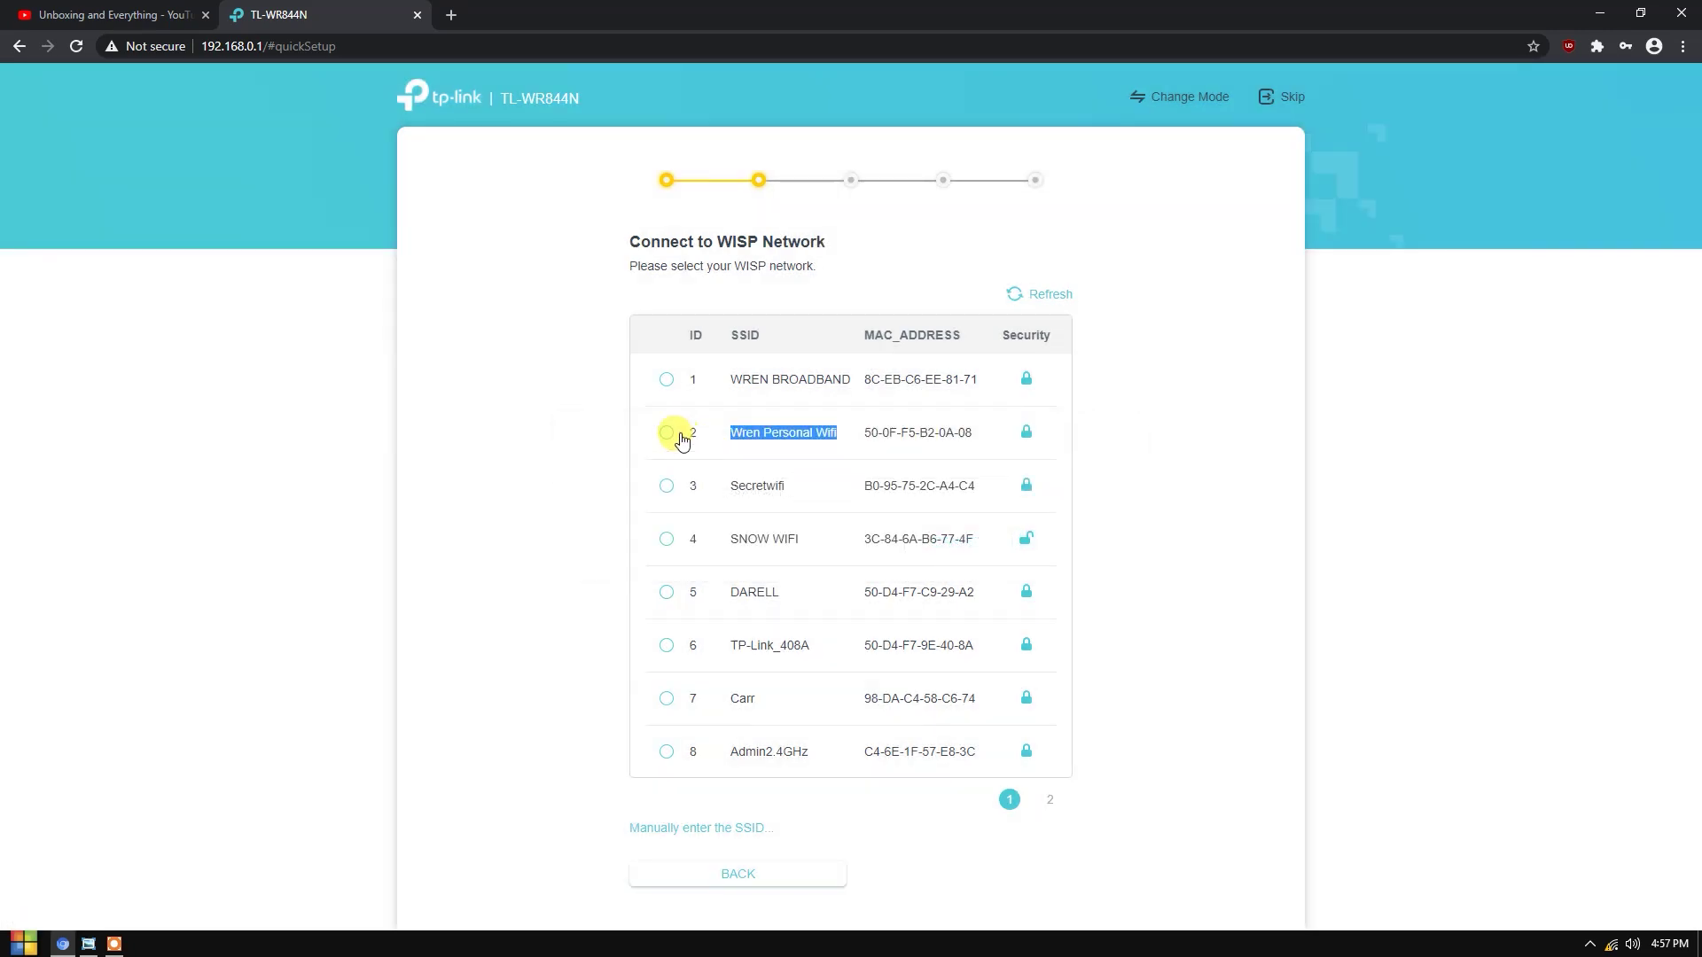
left_click(666, 433)
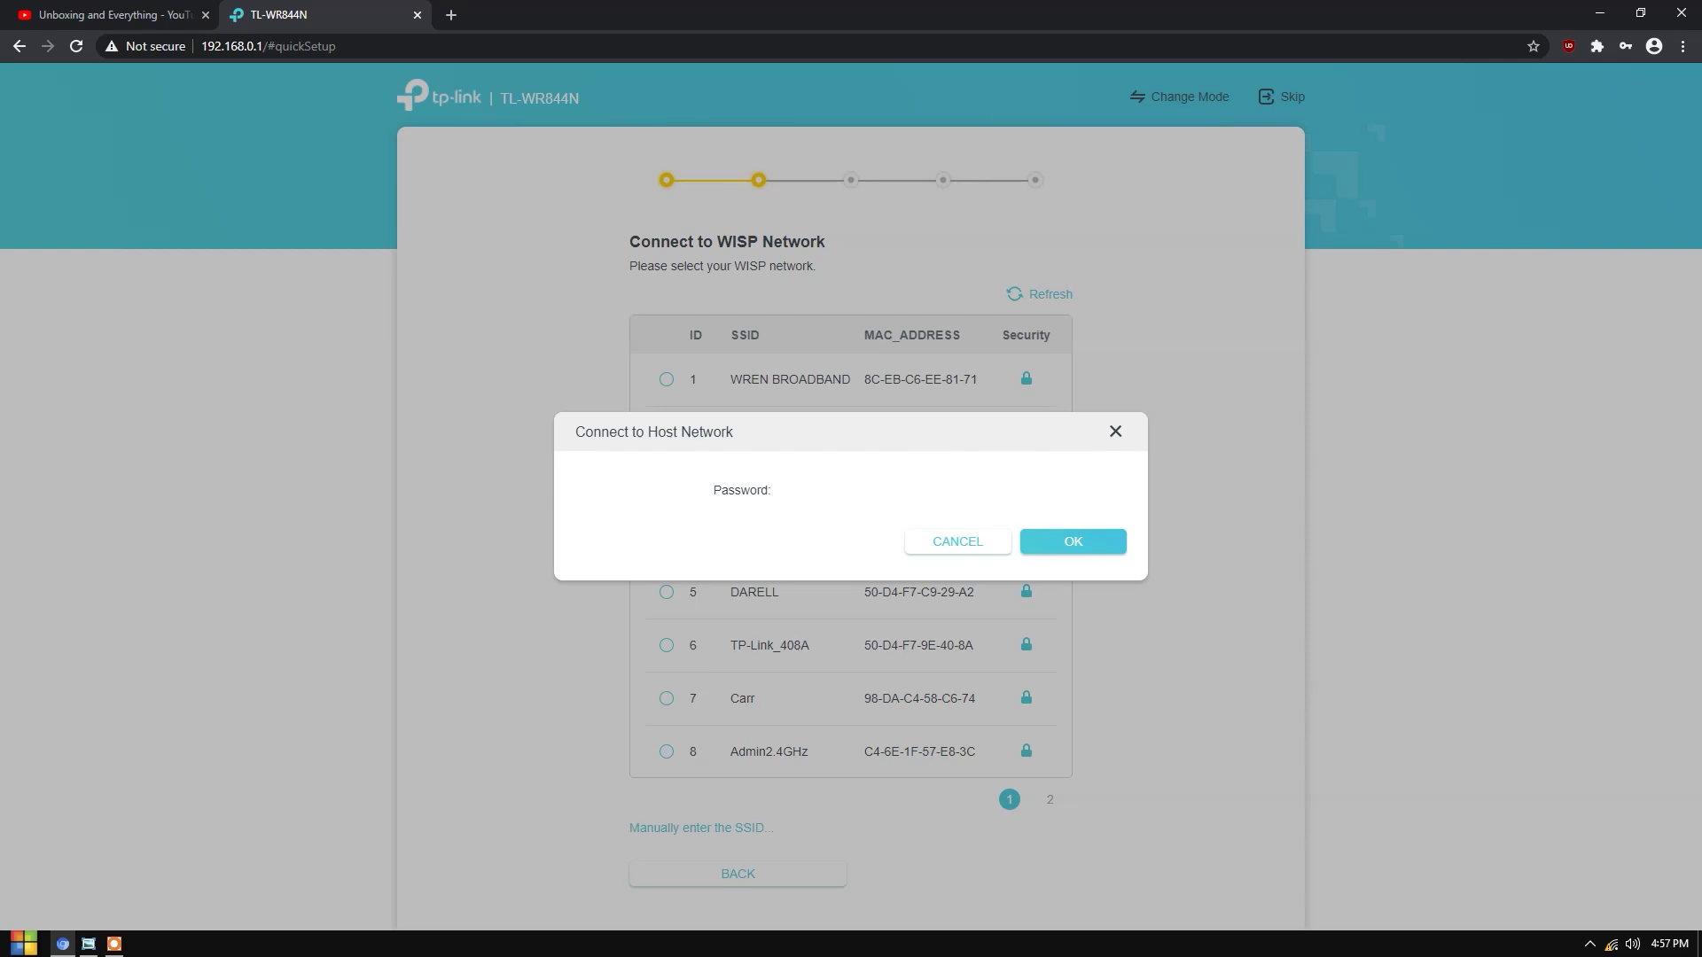
left_click(1053, 542)
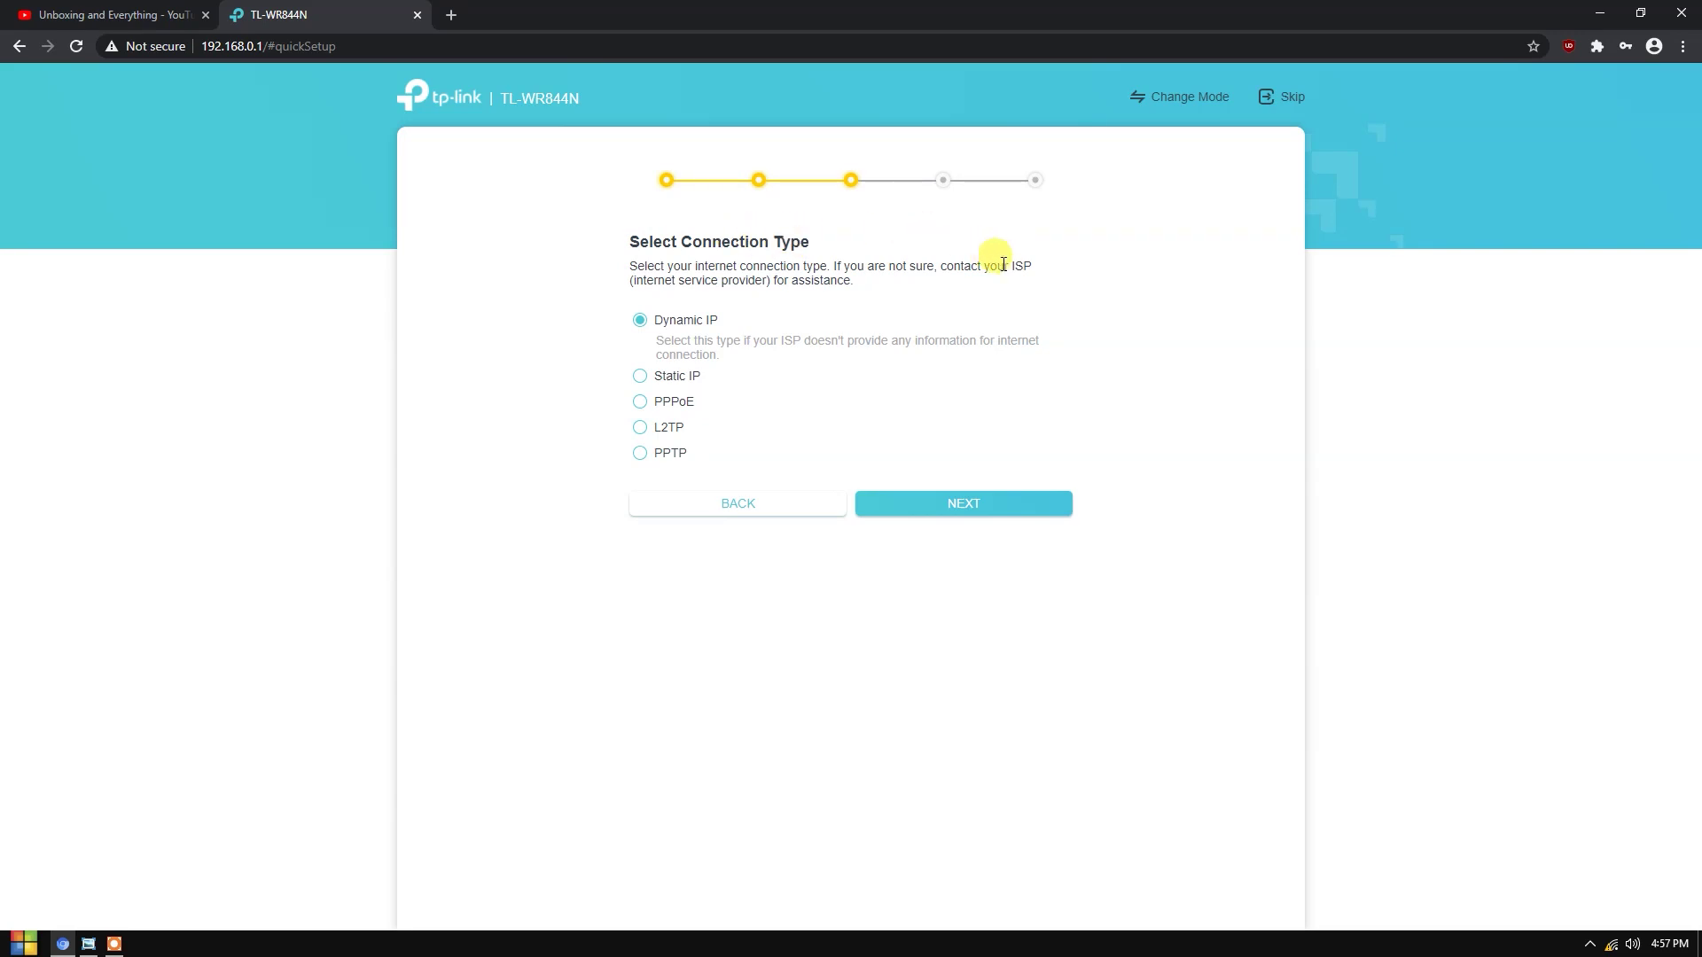
- Compare the Dynamic IP and Static IP connection type descriptions
left_click_drag(676, 341, 880, 340)
left_click(739, 342)
left_click(790, 350)
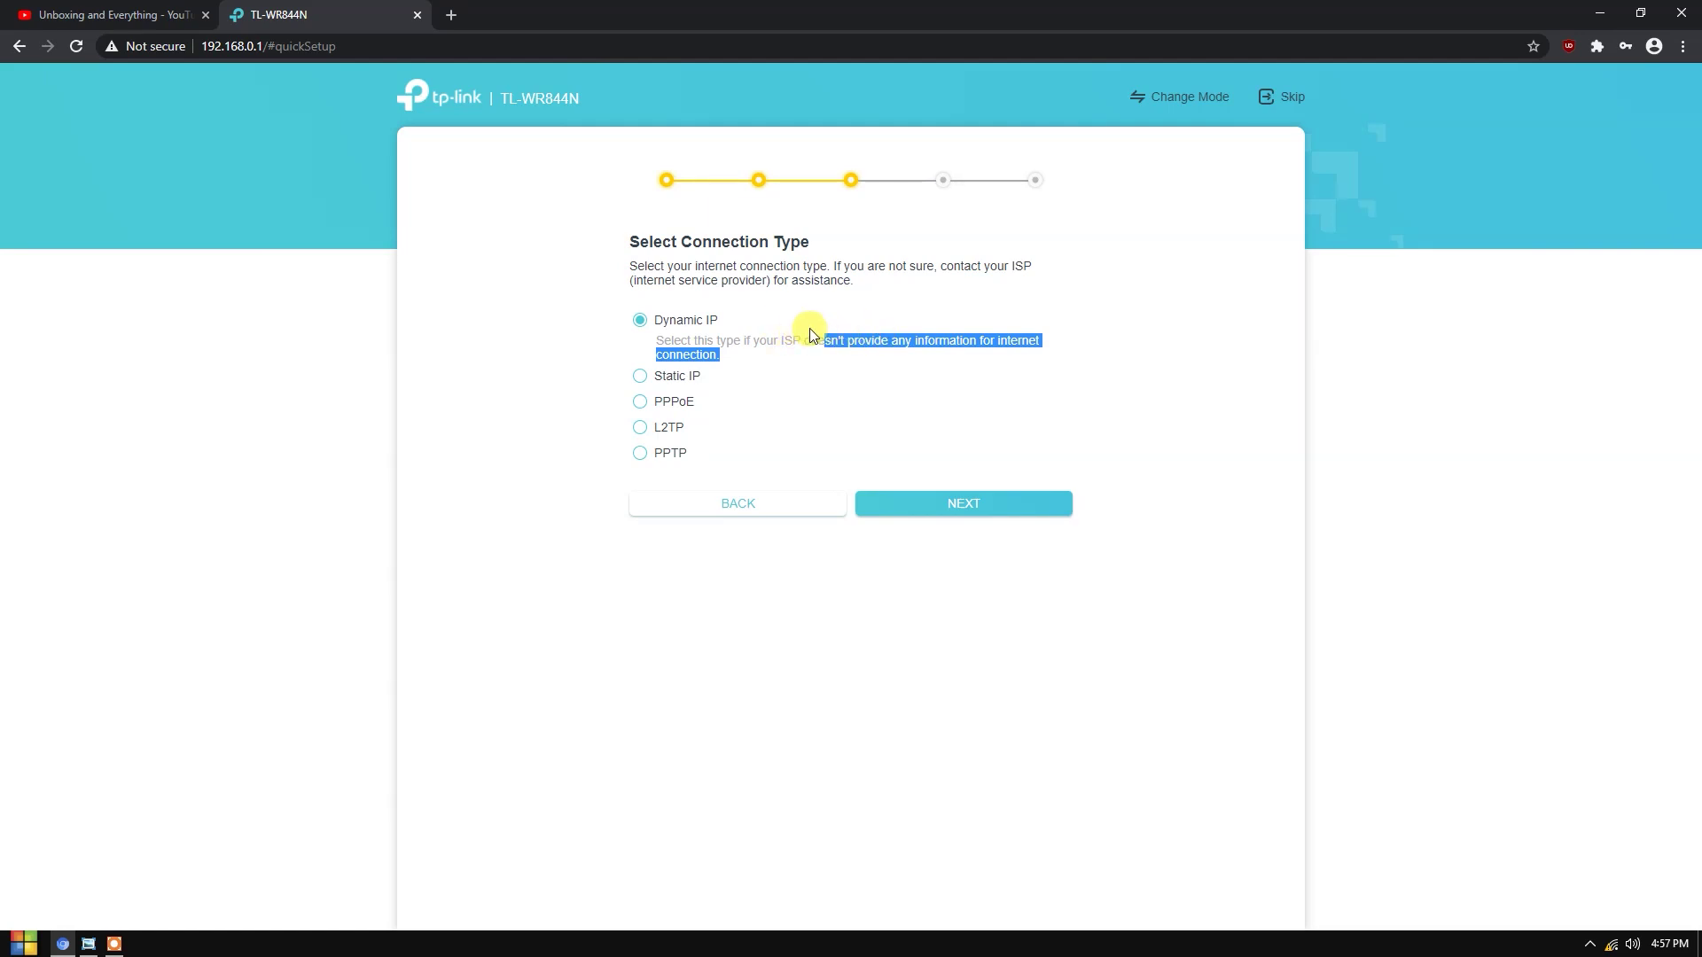
left_click(809, 333)
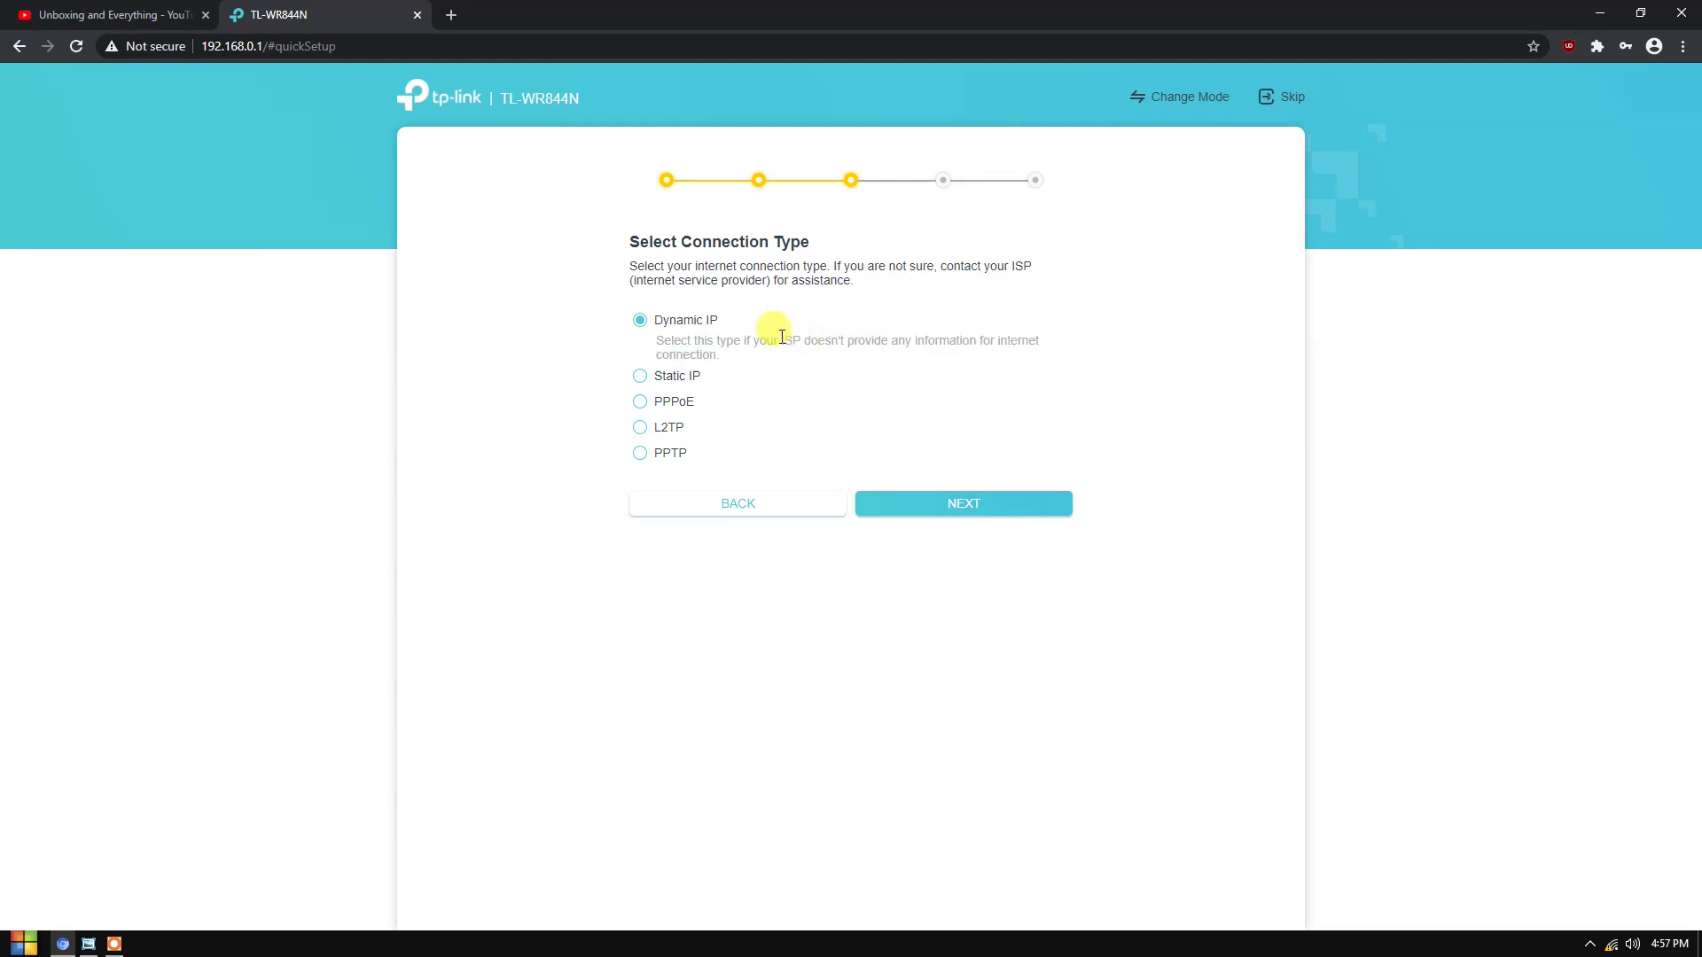
left_click(644, 376)
left_click_drag(681, 379, 934, 359)
left_click(935, 359)
left_click_drag(673, 366, 937, 383)
left_click(970, 356)
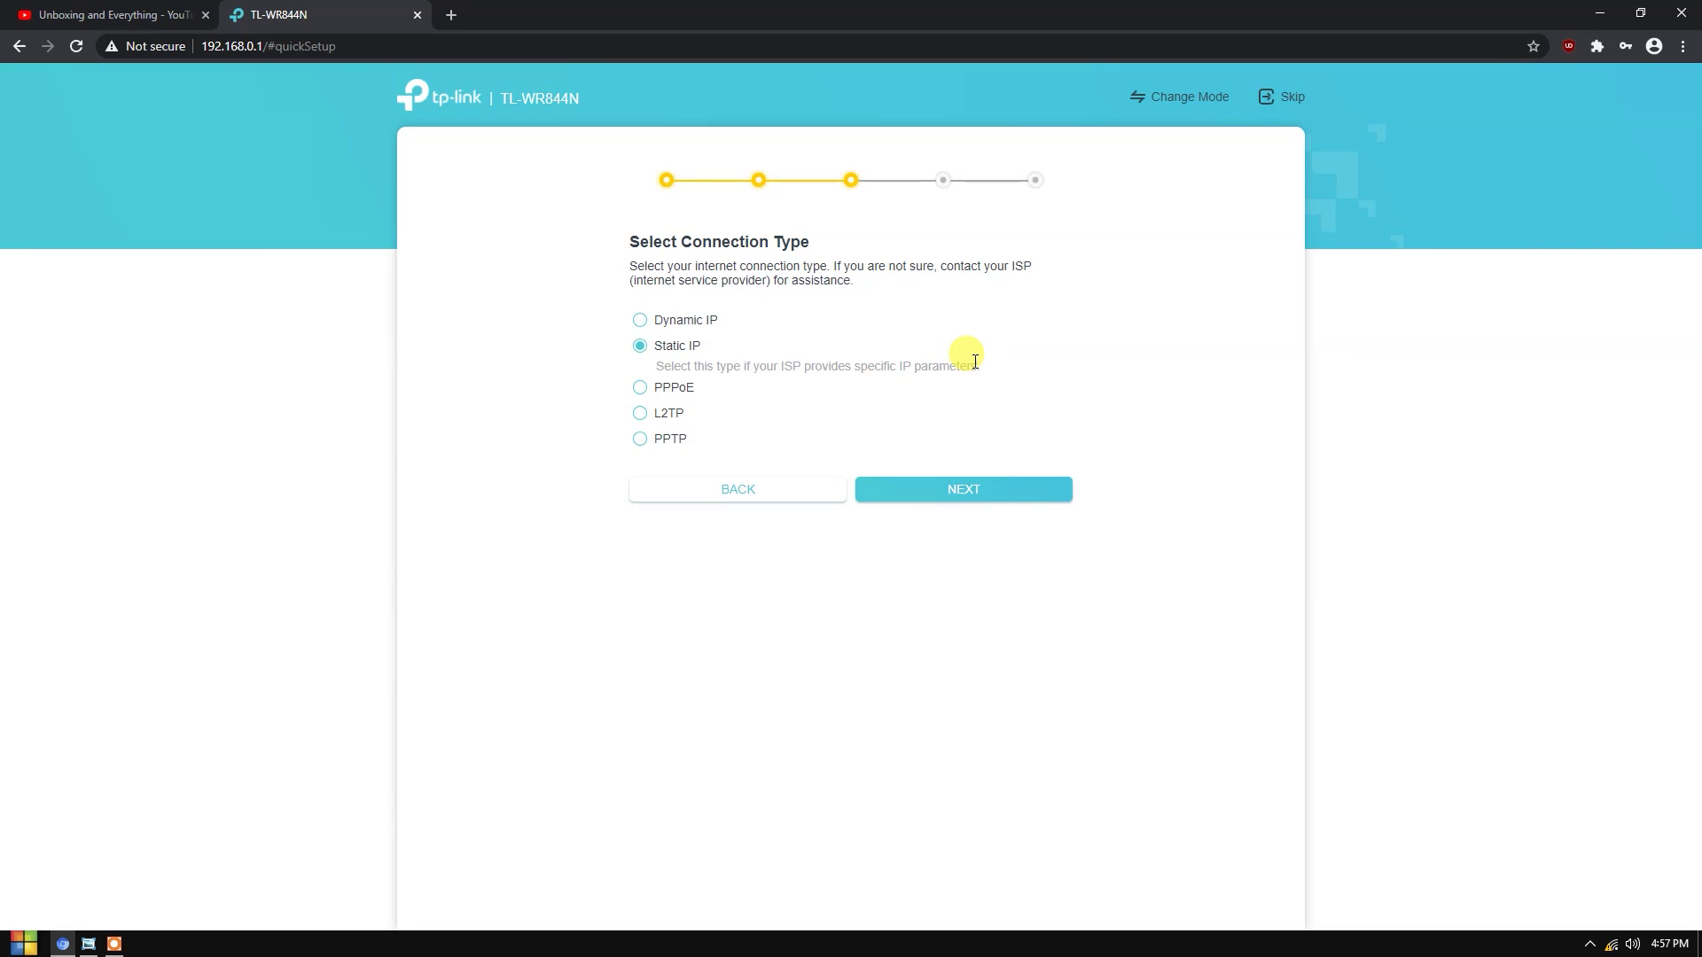
- Review PPPoE, then reselect Dynamic IP and continue to the extended network step
left_click(697, 388)
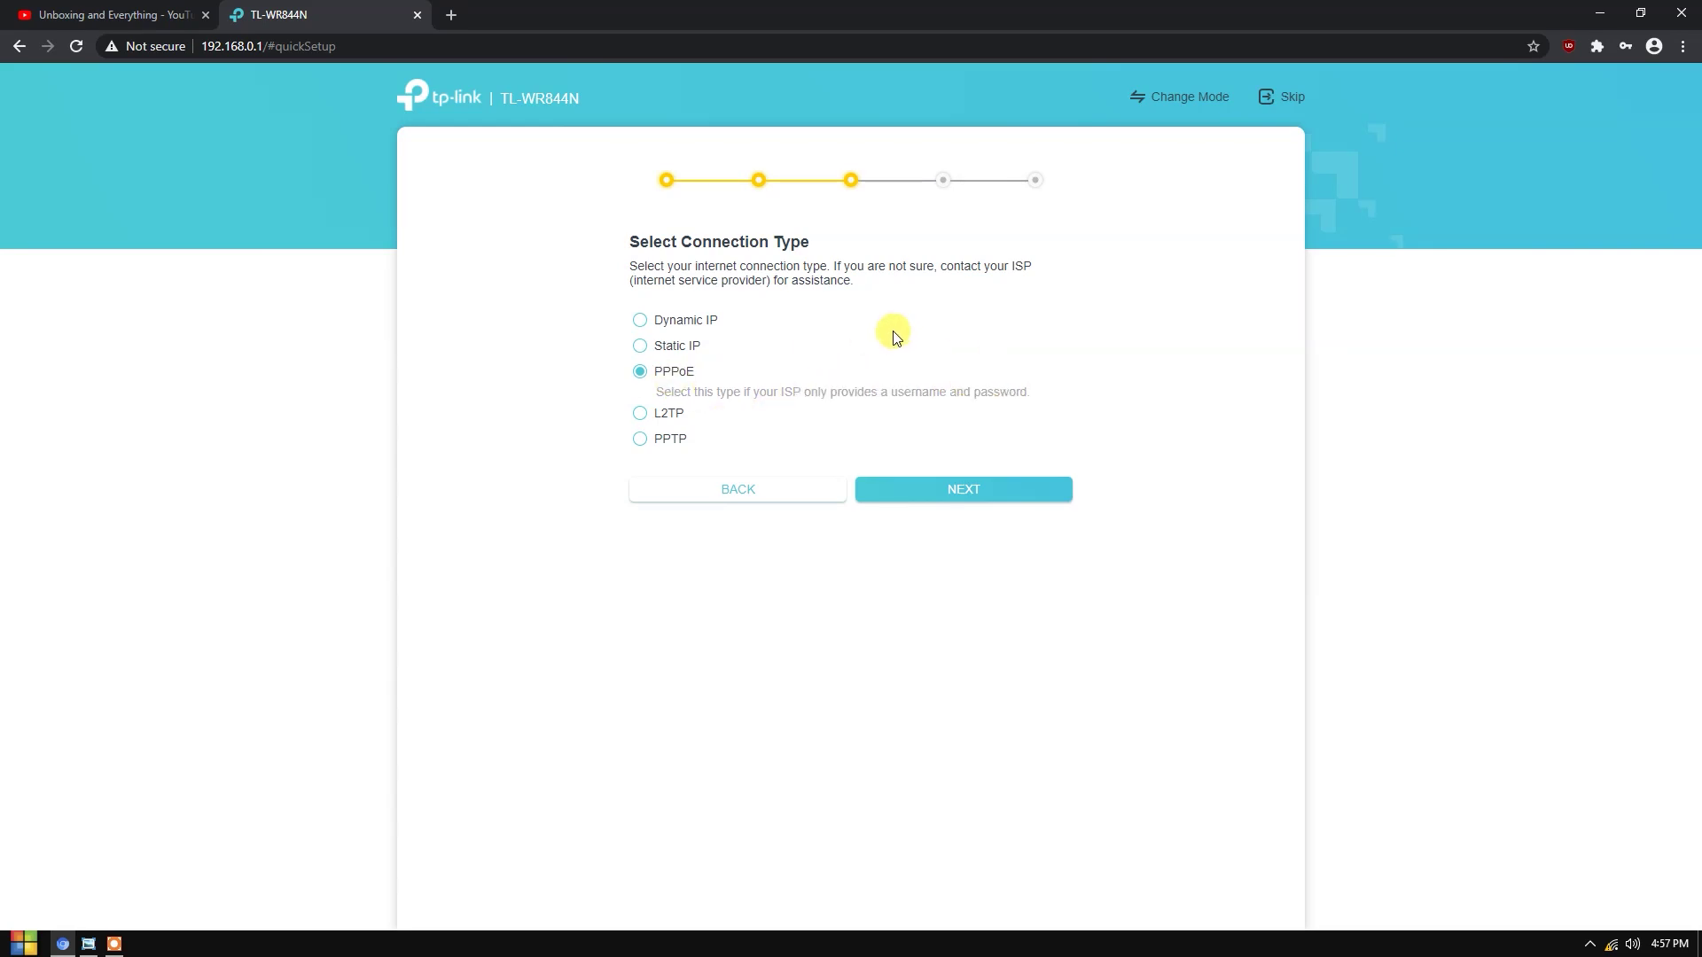
left_click_drag(671, 391, 999, 405)
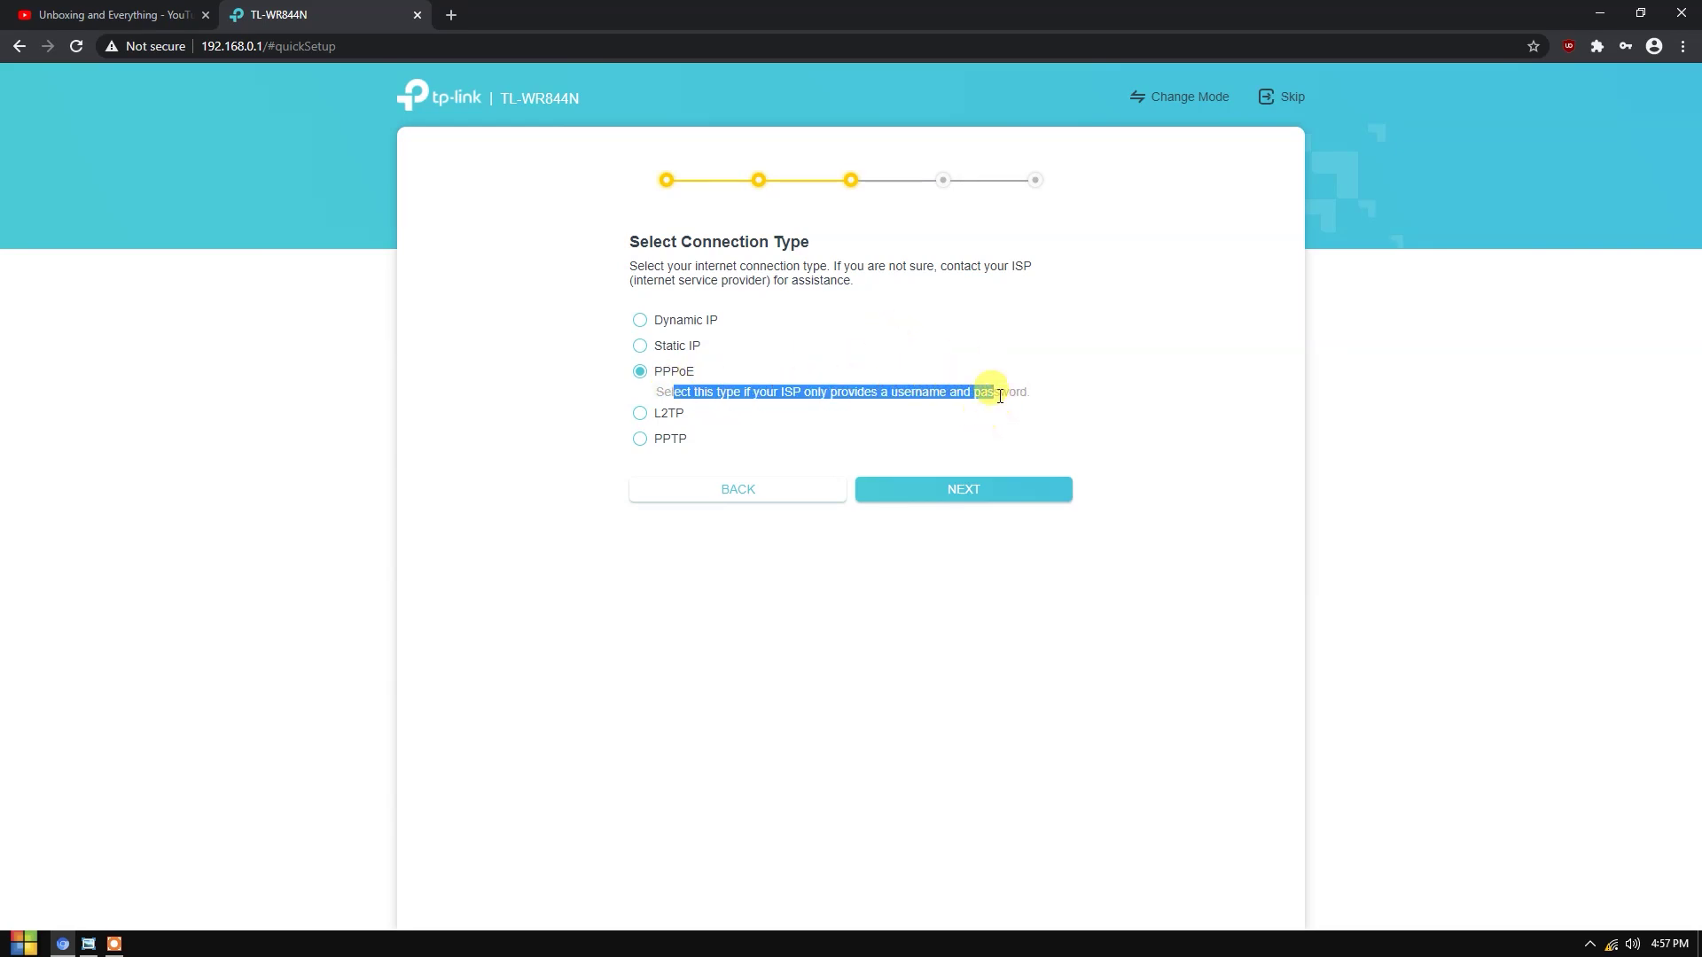
left_click(829, 381)
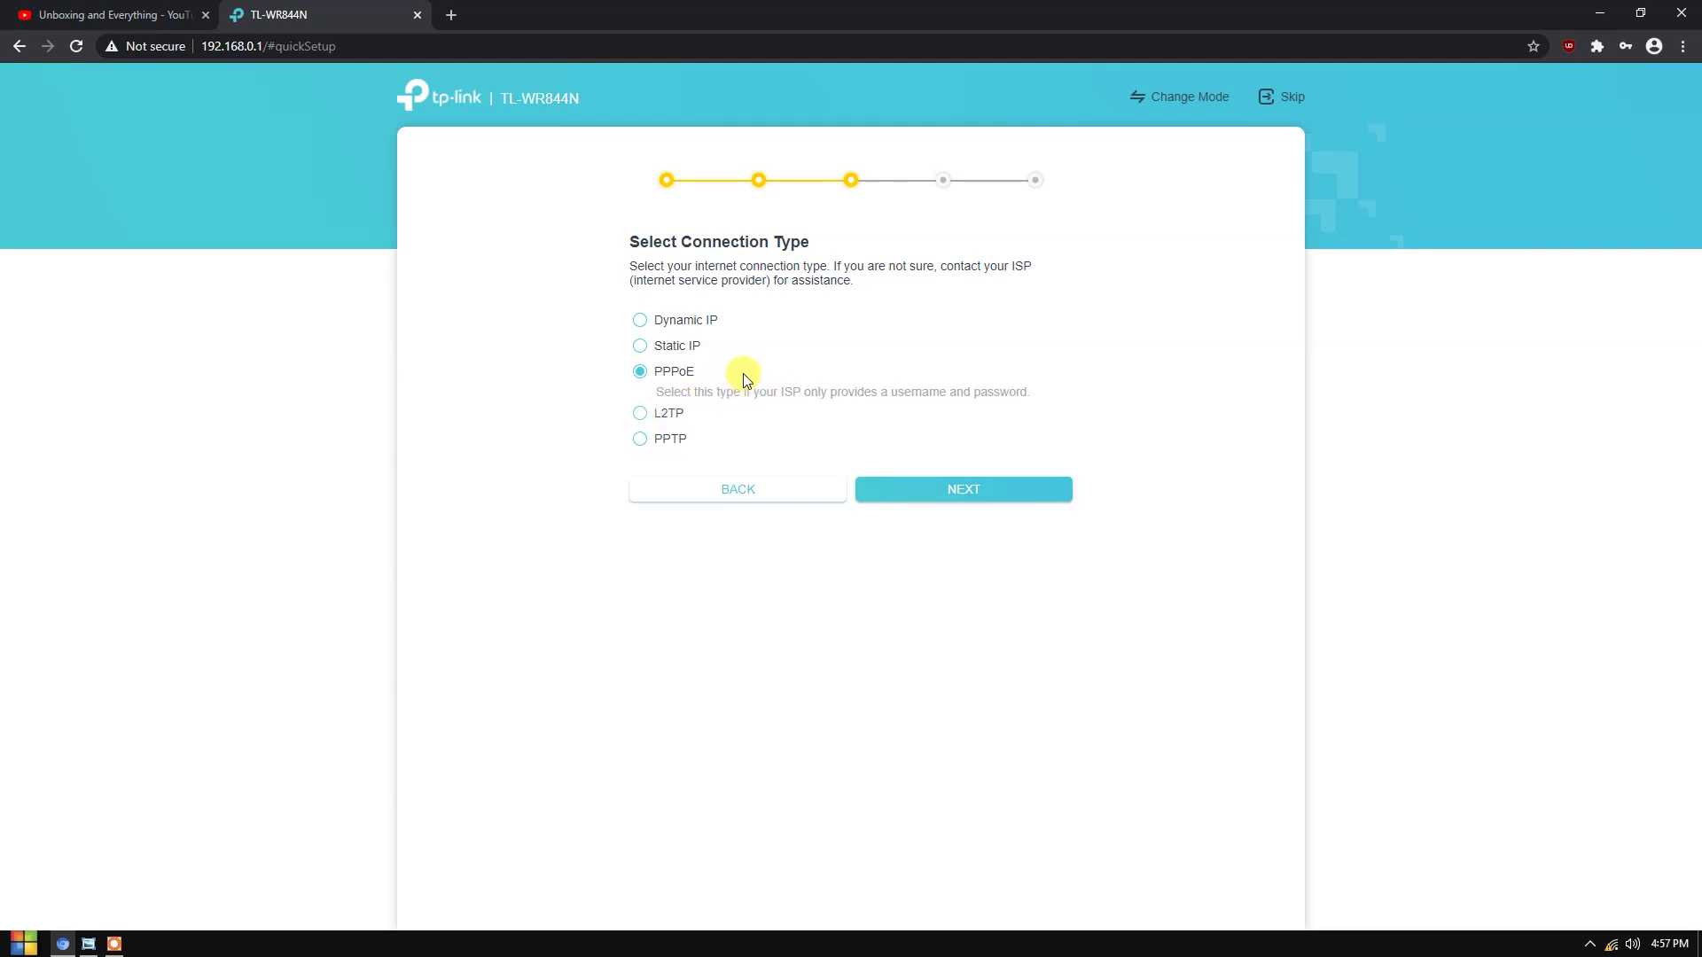
left_click(684, 319)
left_click(957, 503)
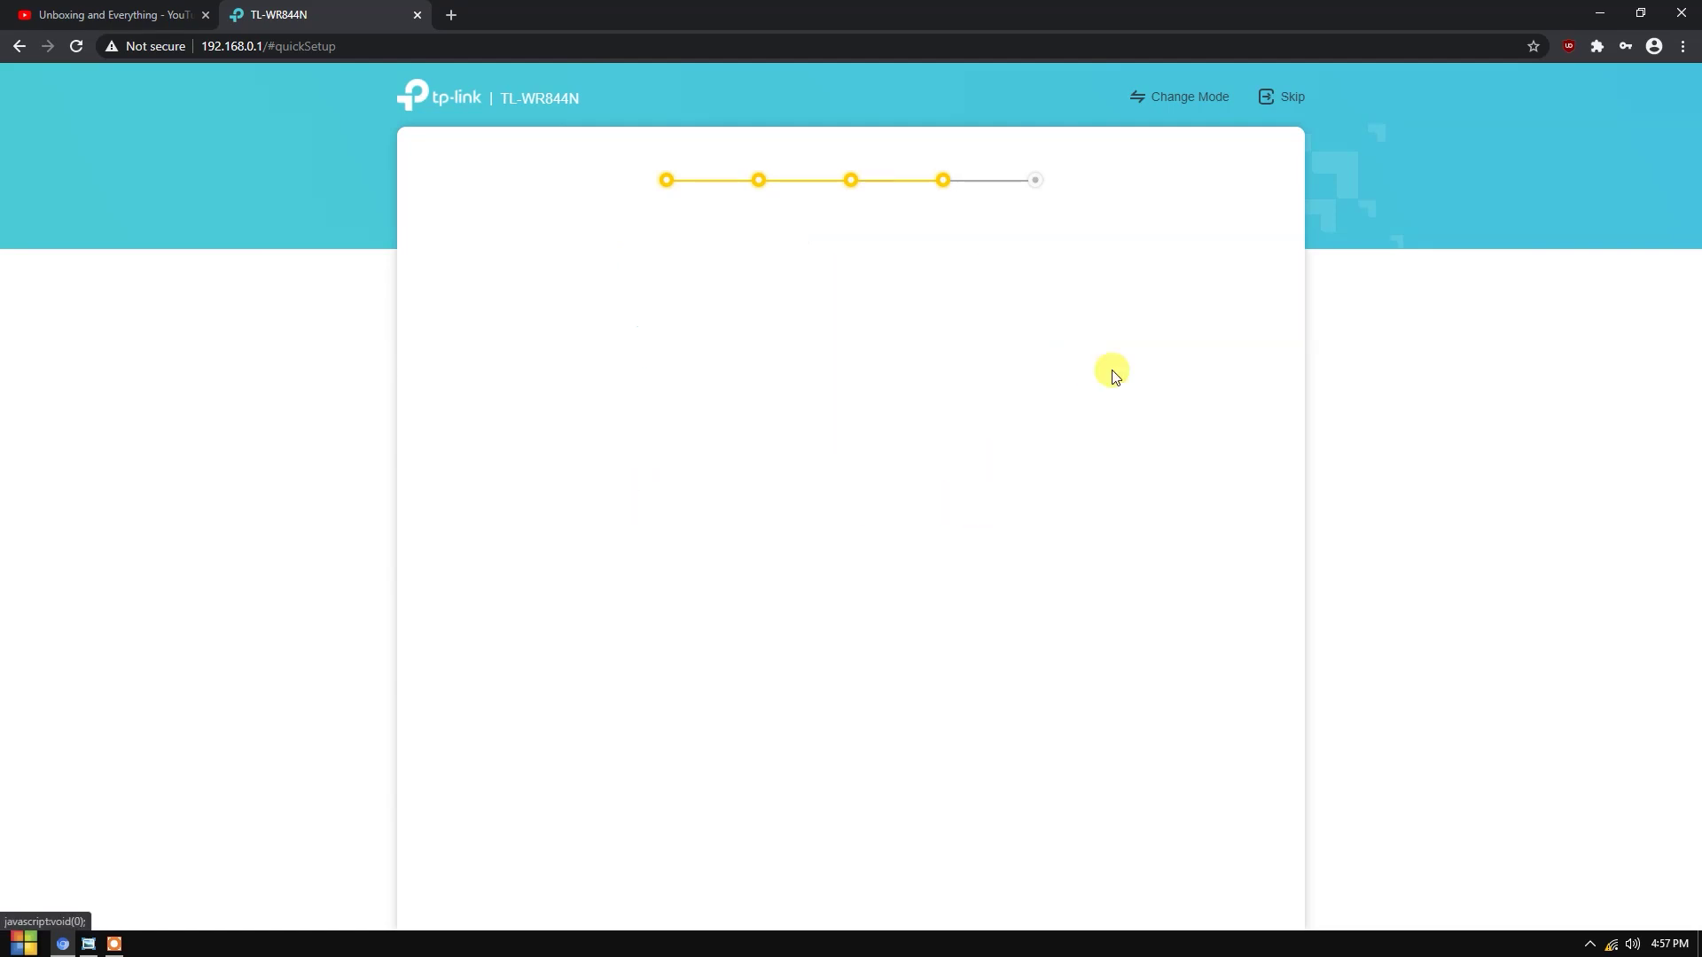
- Review the Set Extended Network page and its network name TP-Link_7D38
left_click_drag(628, 245, 840, 236)
left_click(945, 239)
left_click_drag(968, 273, 761, 240)
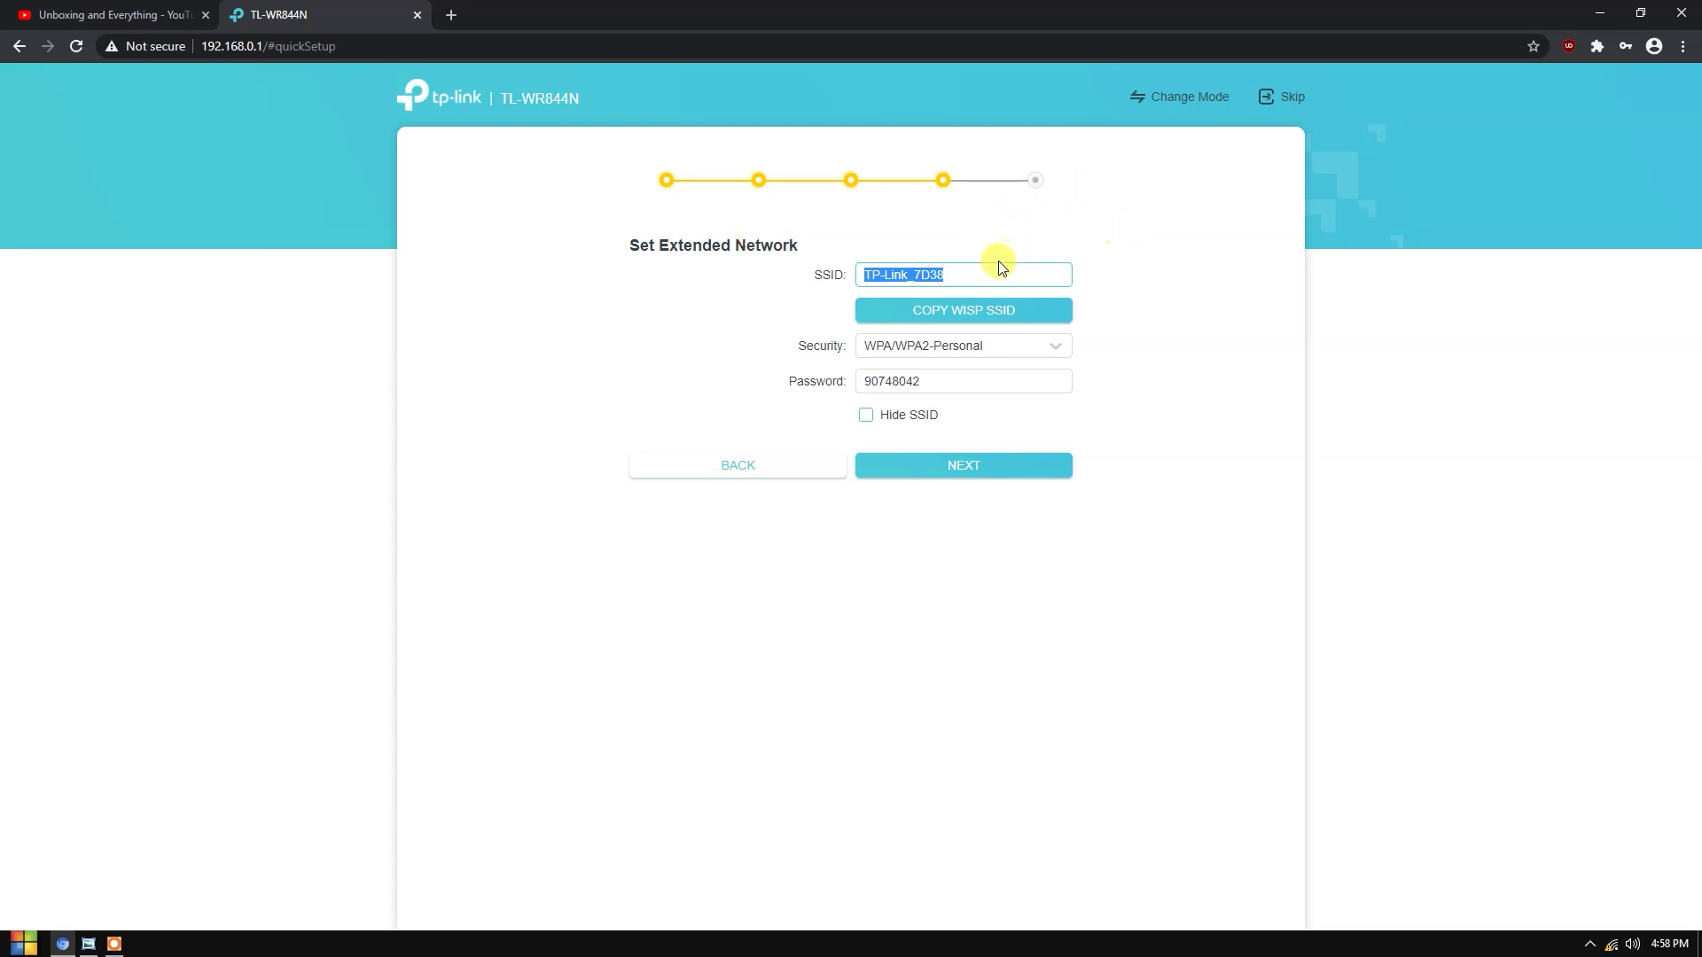
left_click_drag(976, 273, 824, 277)
left_click(995, 274)
- Replace the extended network password, lengthen it to at least 8 characters, and continue to the Summary
double_click(926, 382)
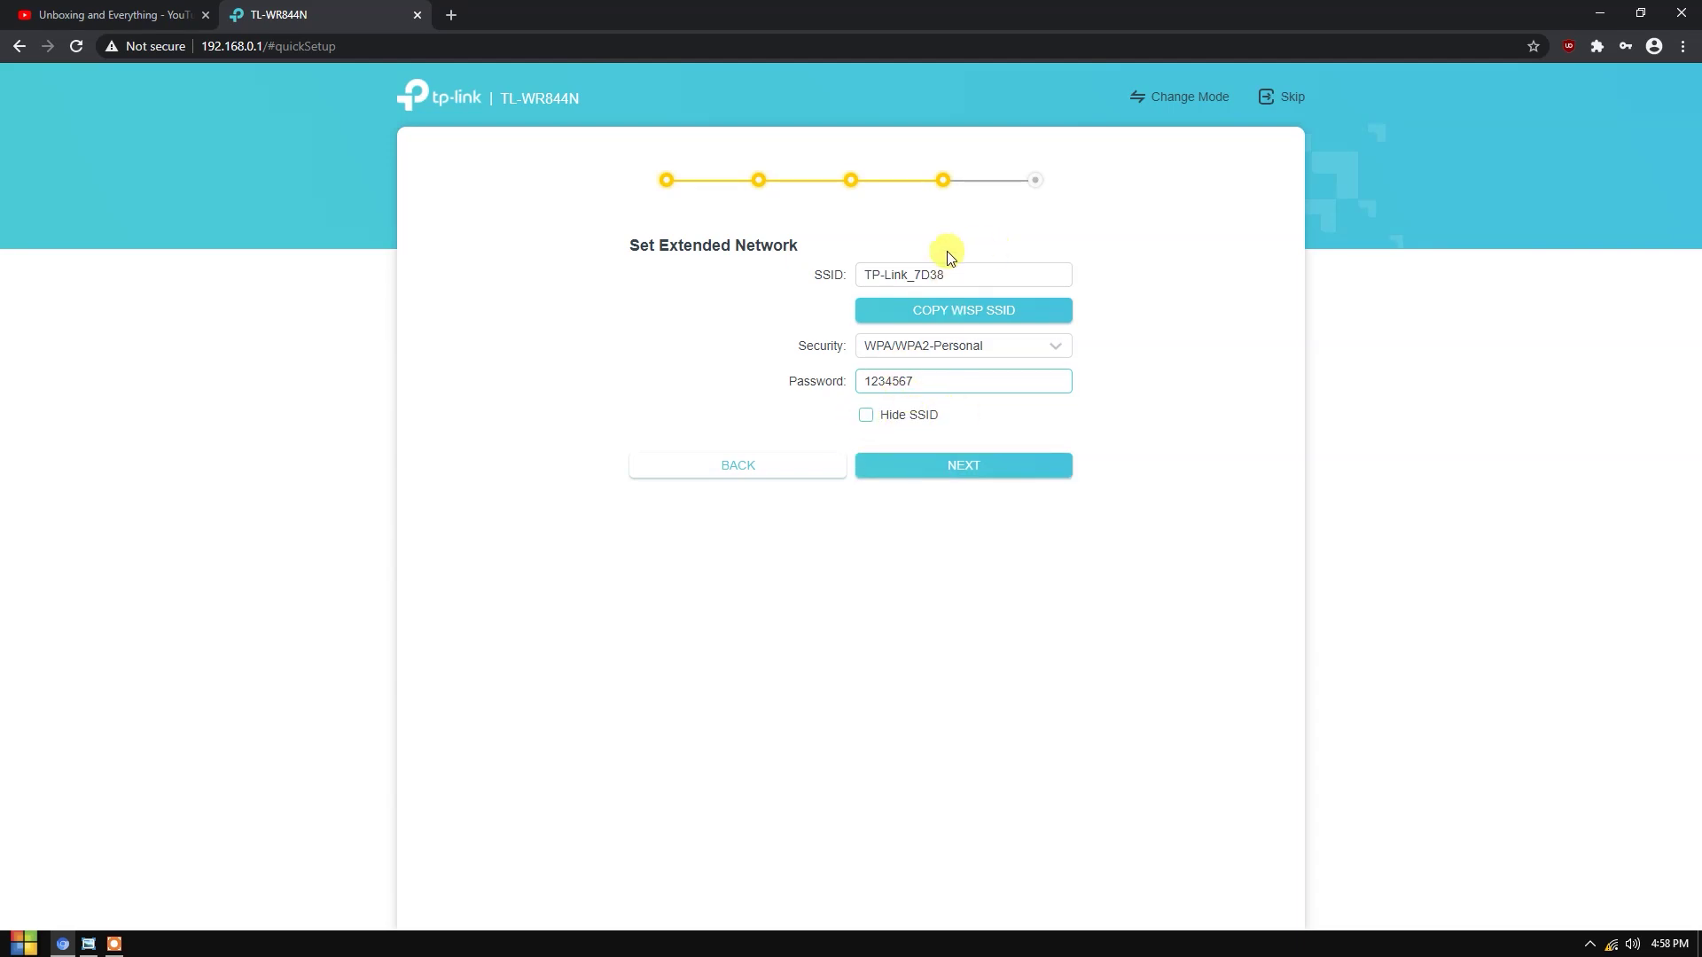
left_click_drag(1015, 275, 745, 273)
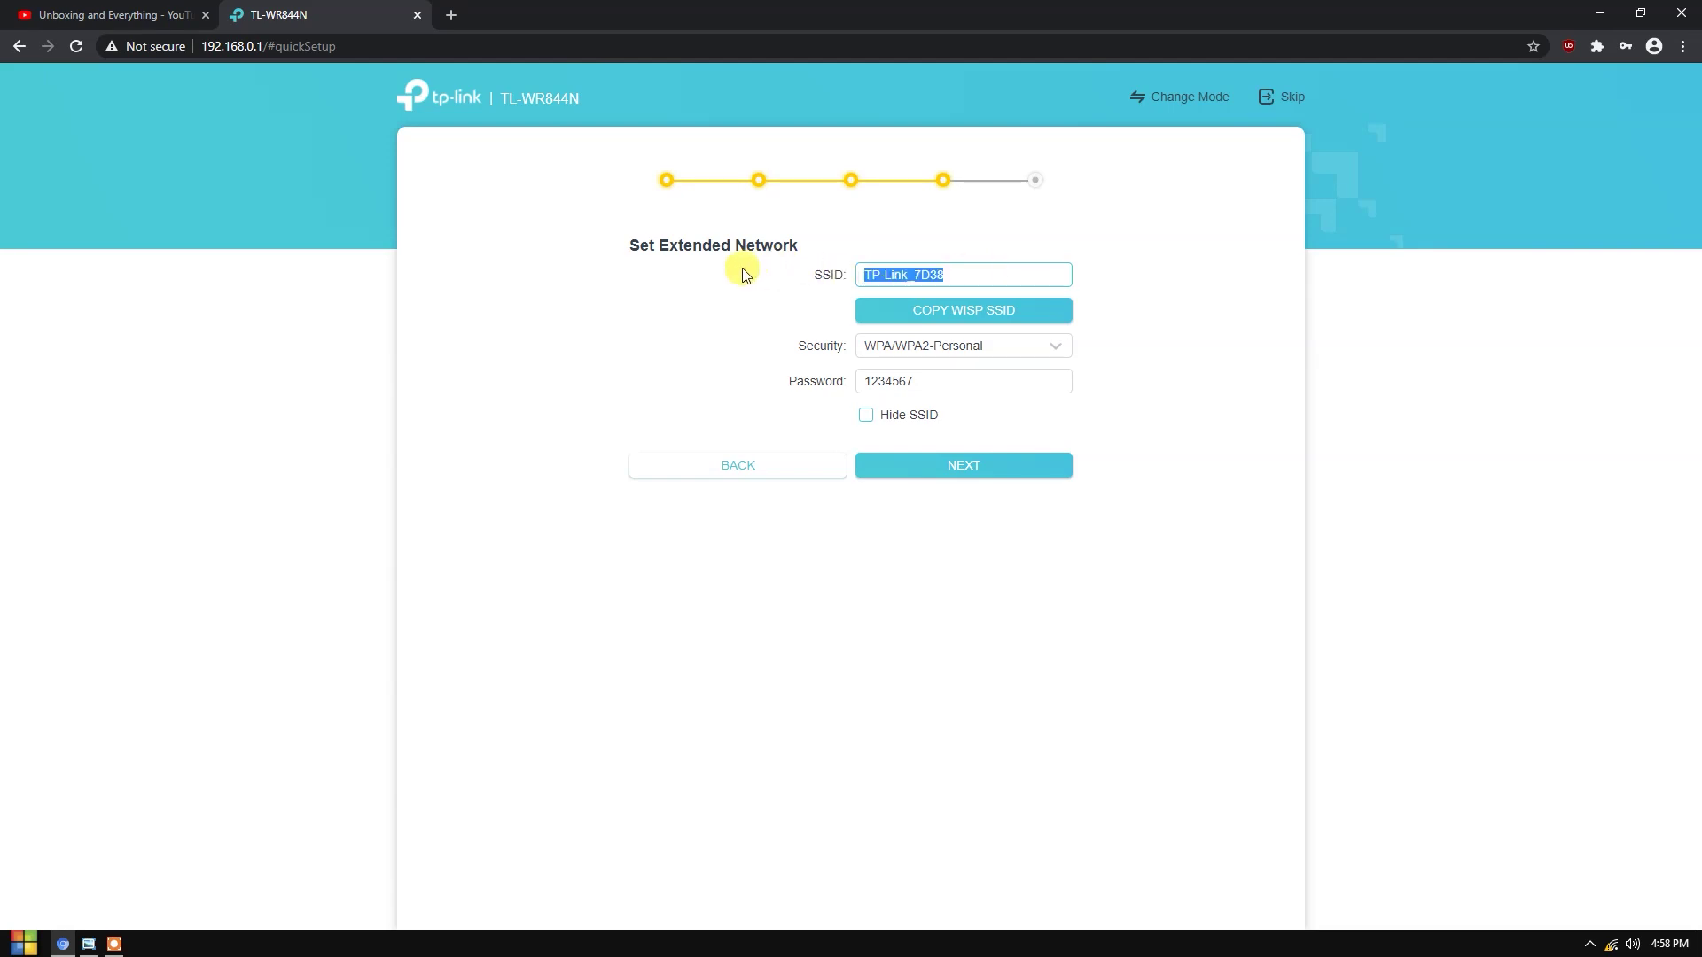
left_click(975, 470)
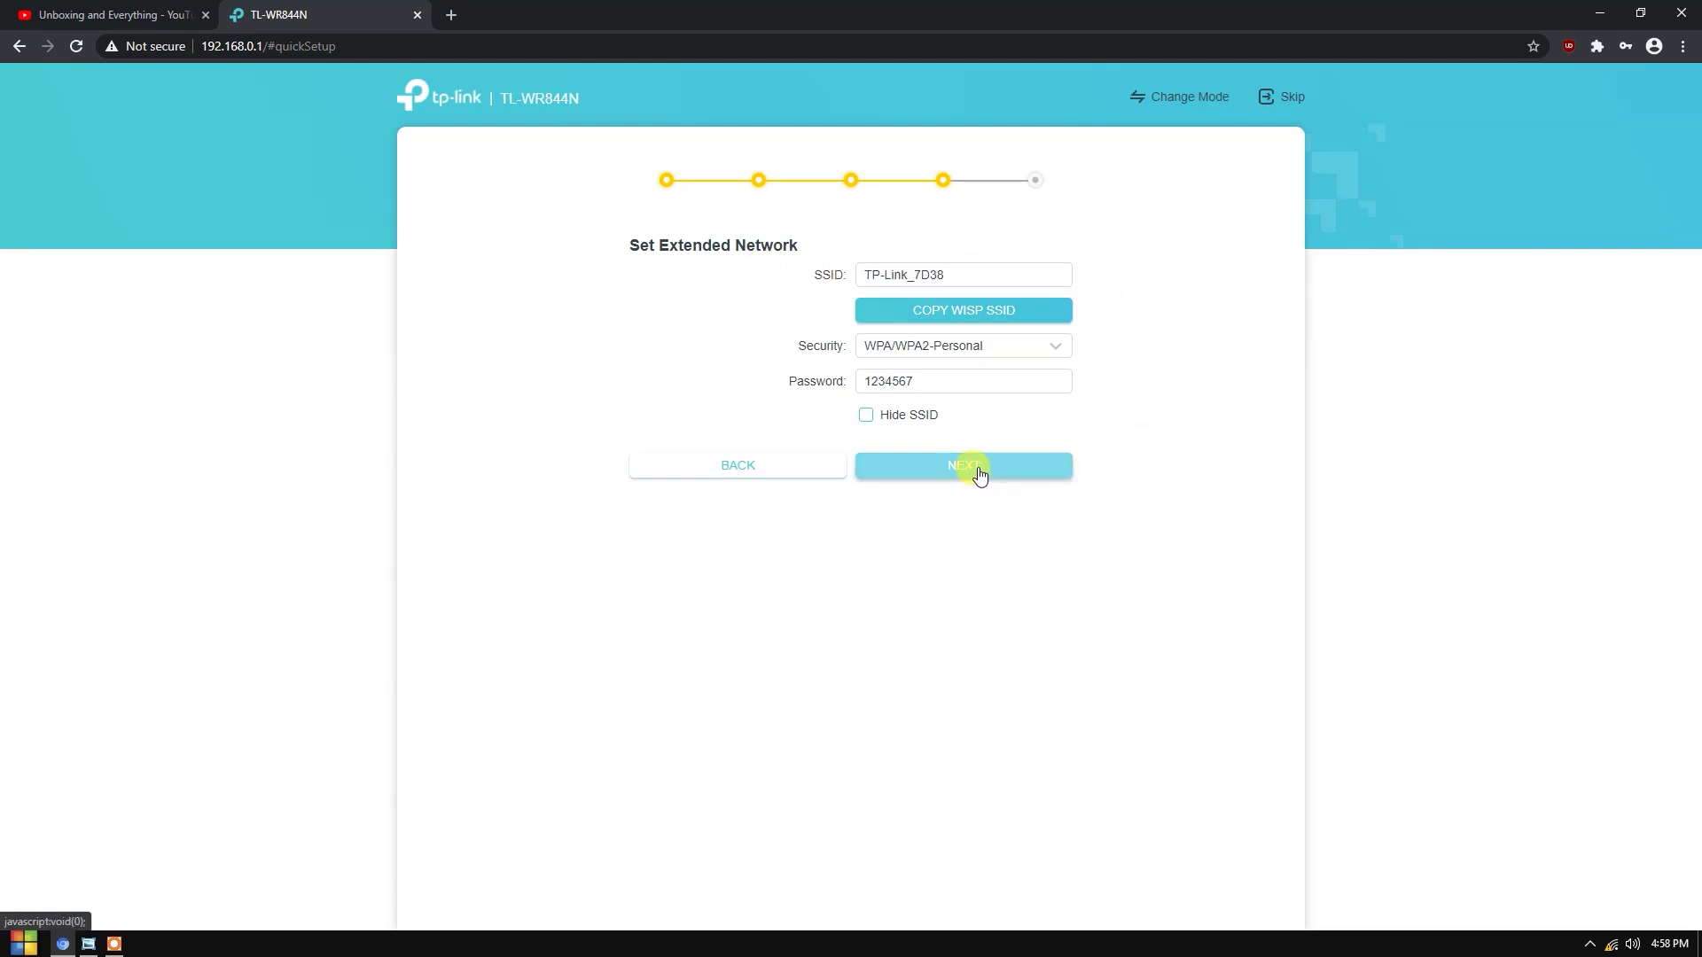
left_click(957, 383)
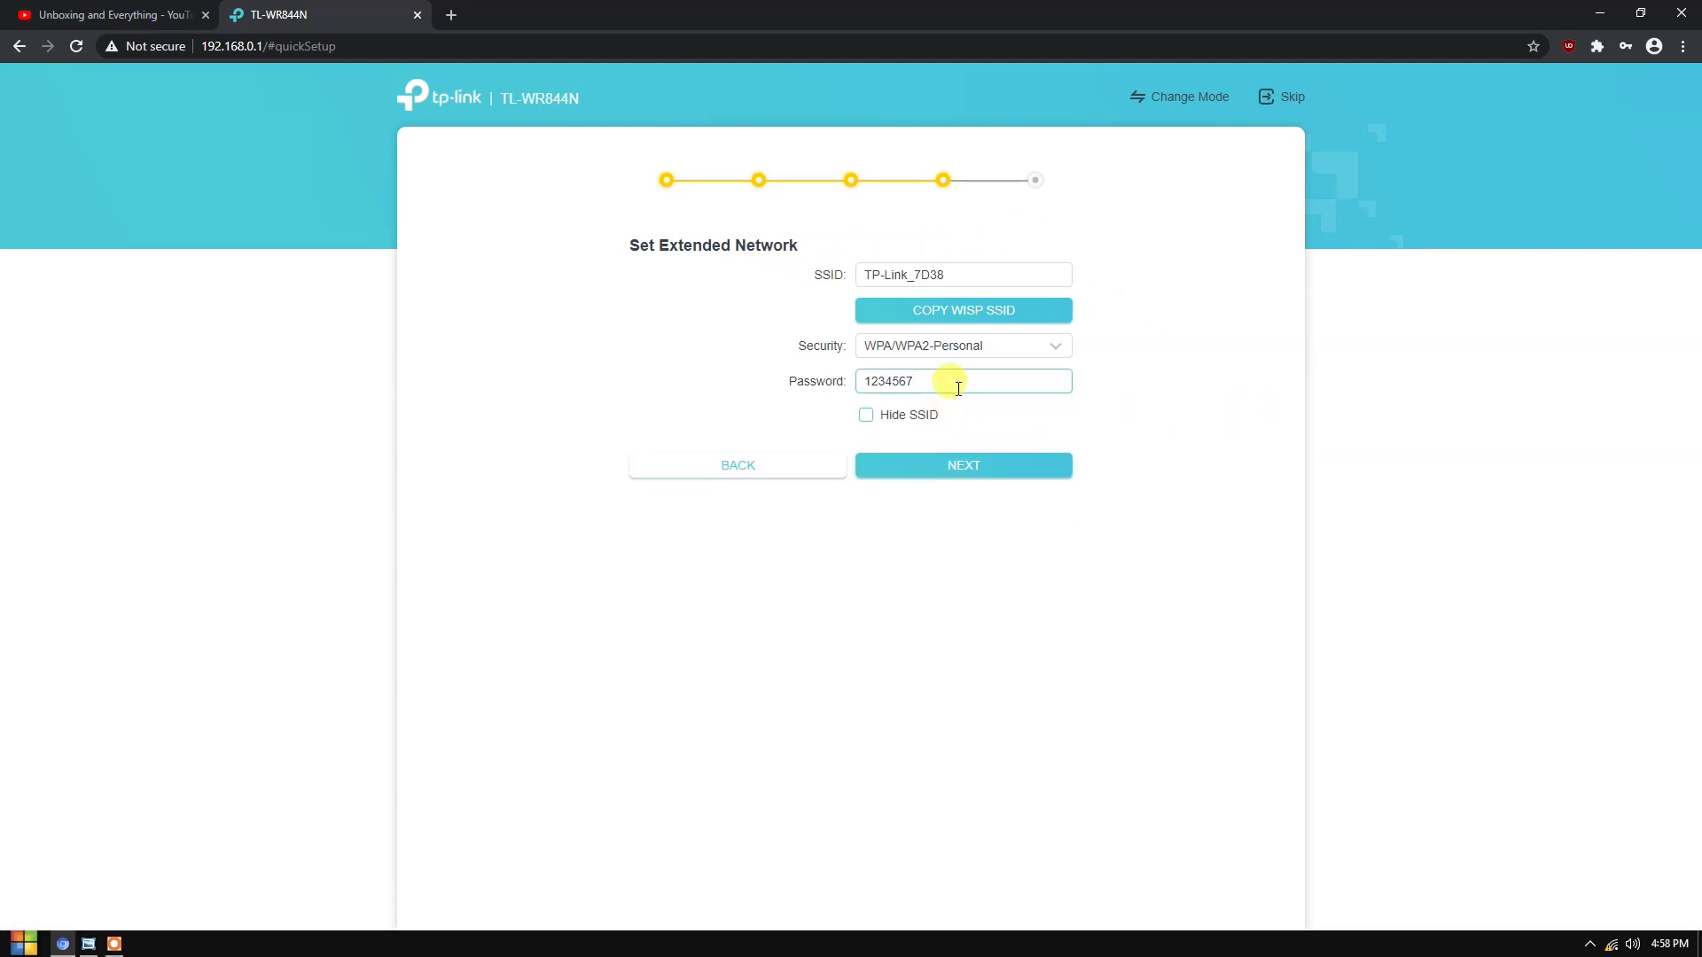
type("asa")
left_click(1050, 474)
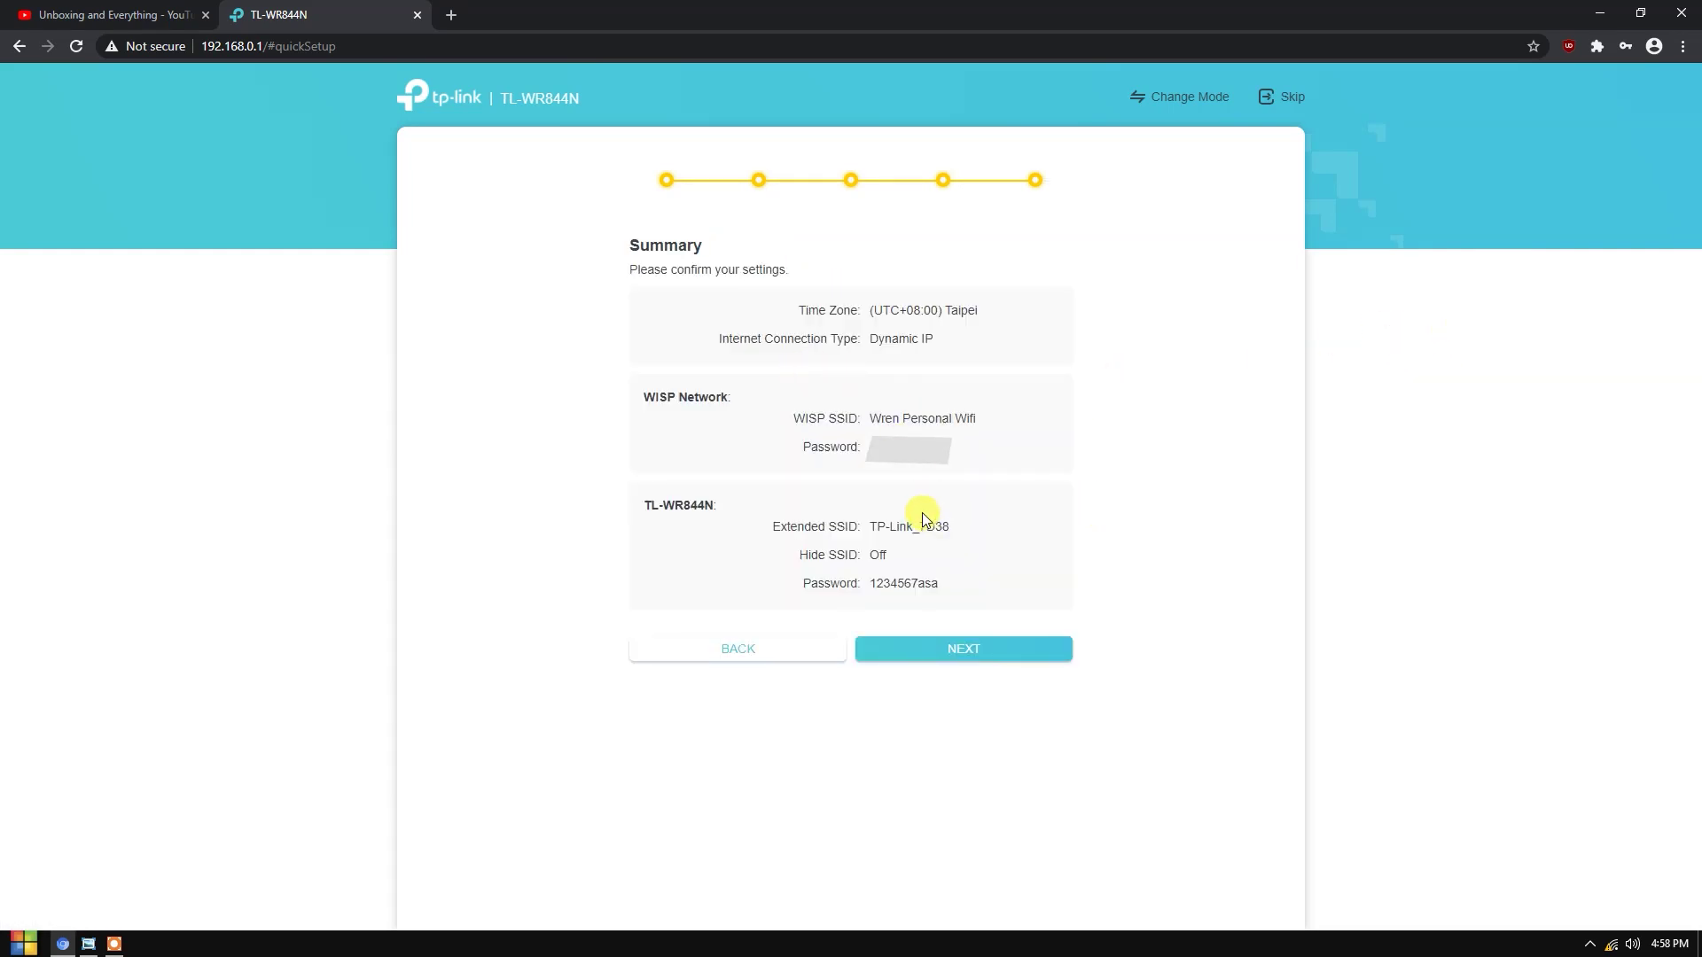
left_click_drag(873, 584, 1007, 578)
right_click(949, 582)
left_click(962, 597)
left_click(996, 567)
left_click_drag(644, 394, 747, 401)
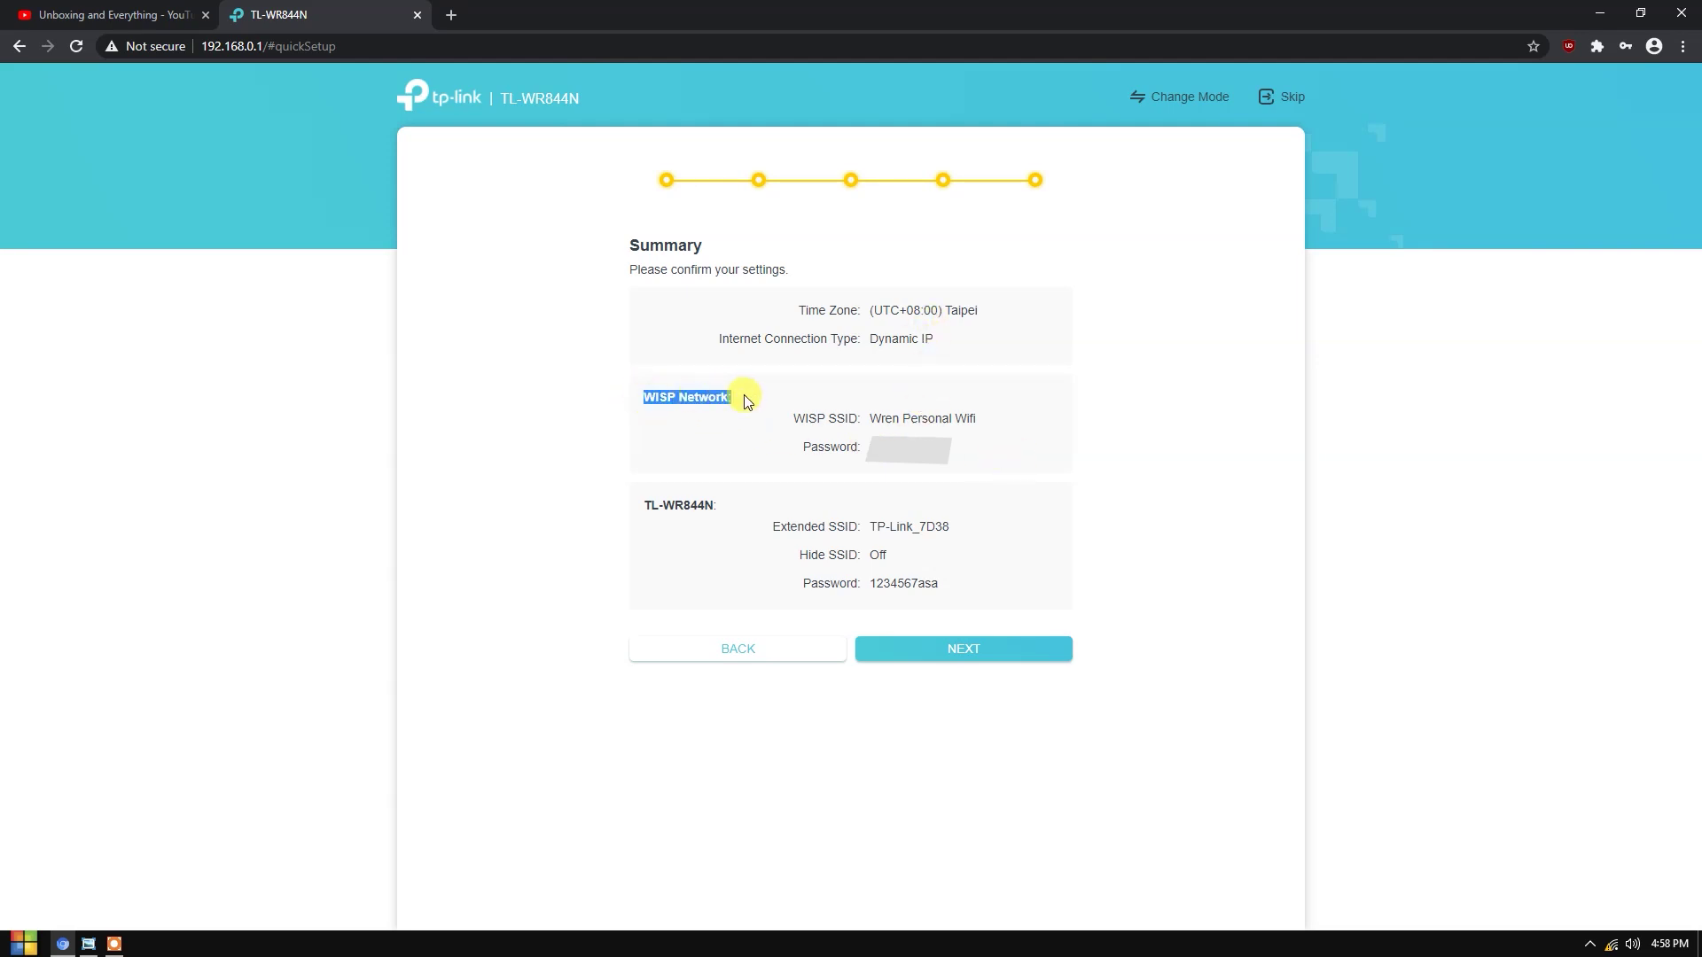
left_click_drag(872, 414, 991, 422)
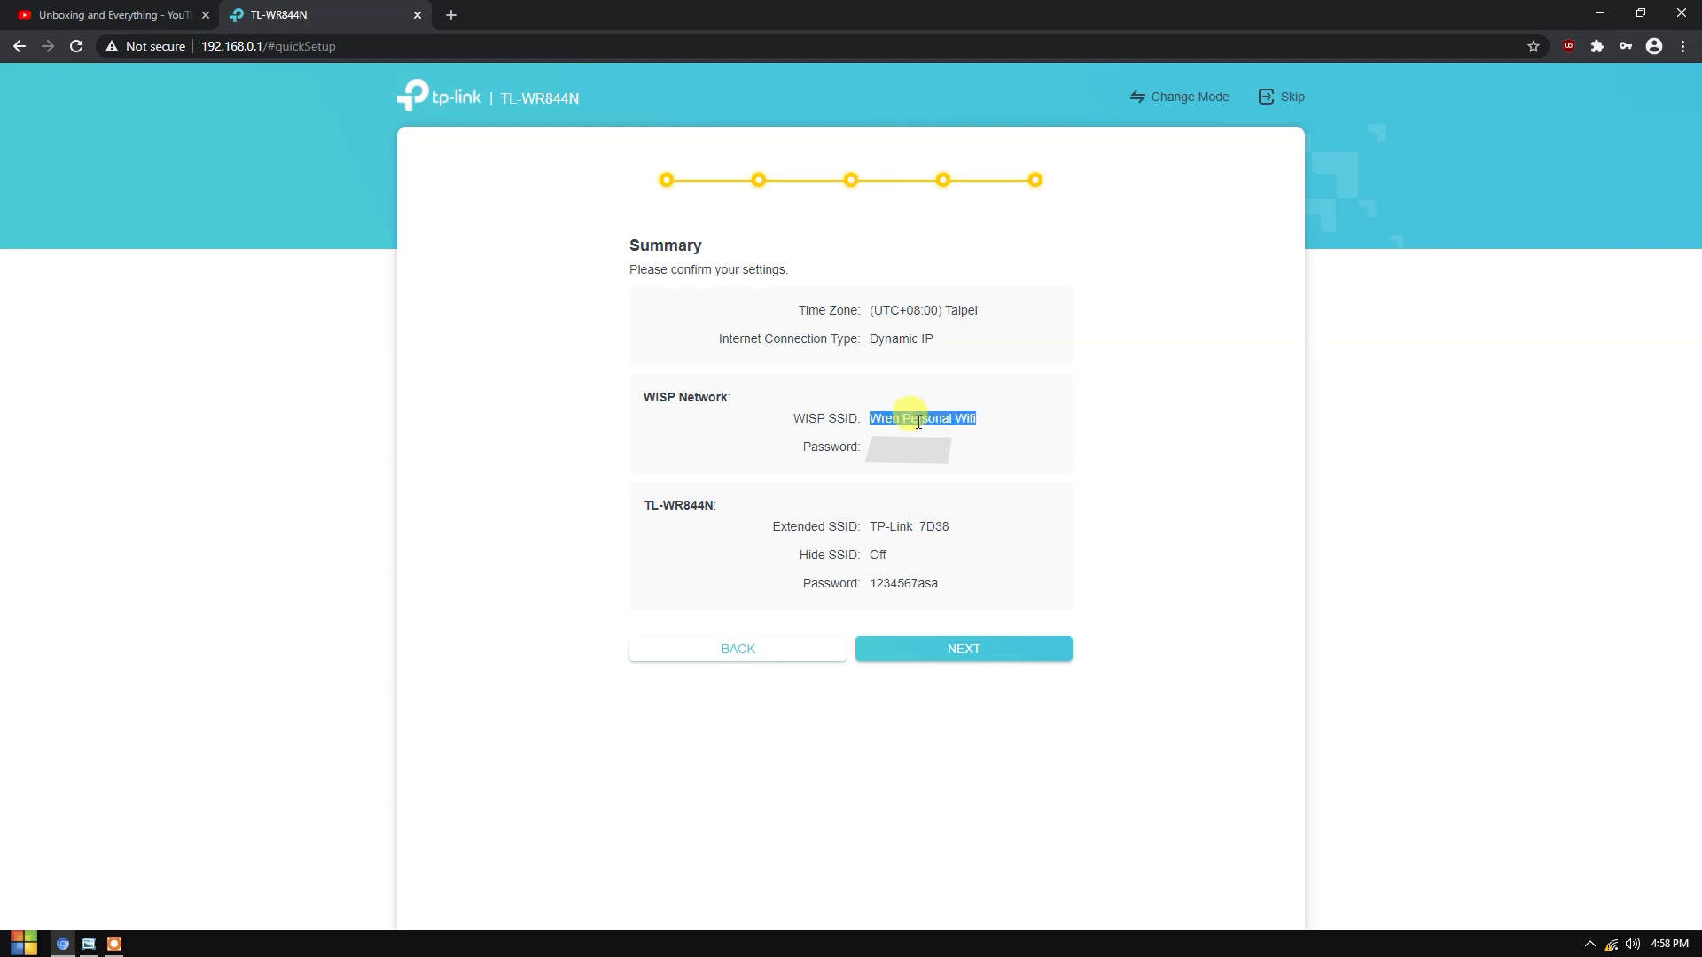
left_click(865, 430)
left_click_drag(886, 417, 993, 432)
left_click(914, 545)
left_click_drag(691, 512, 715, 509)
left_click(915, 550)
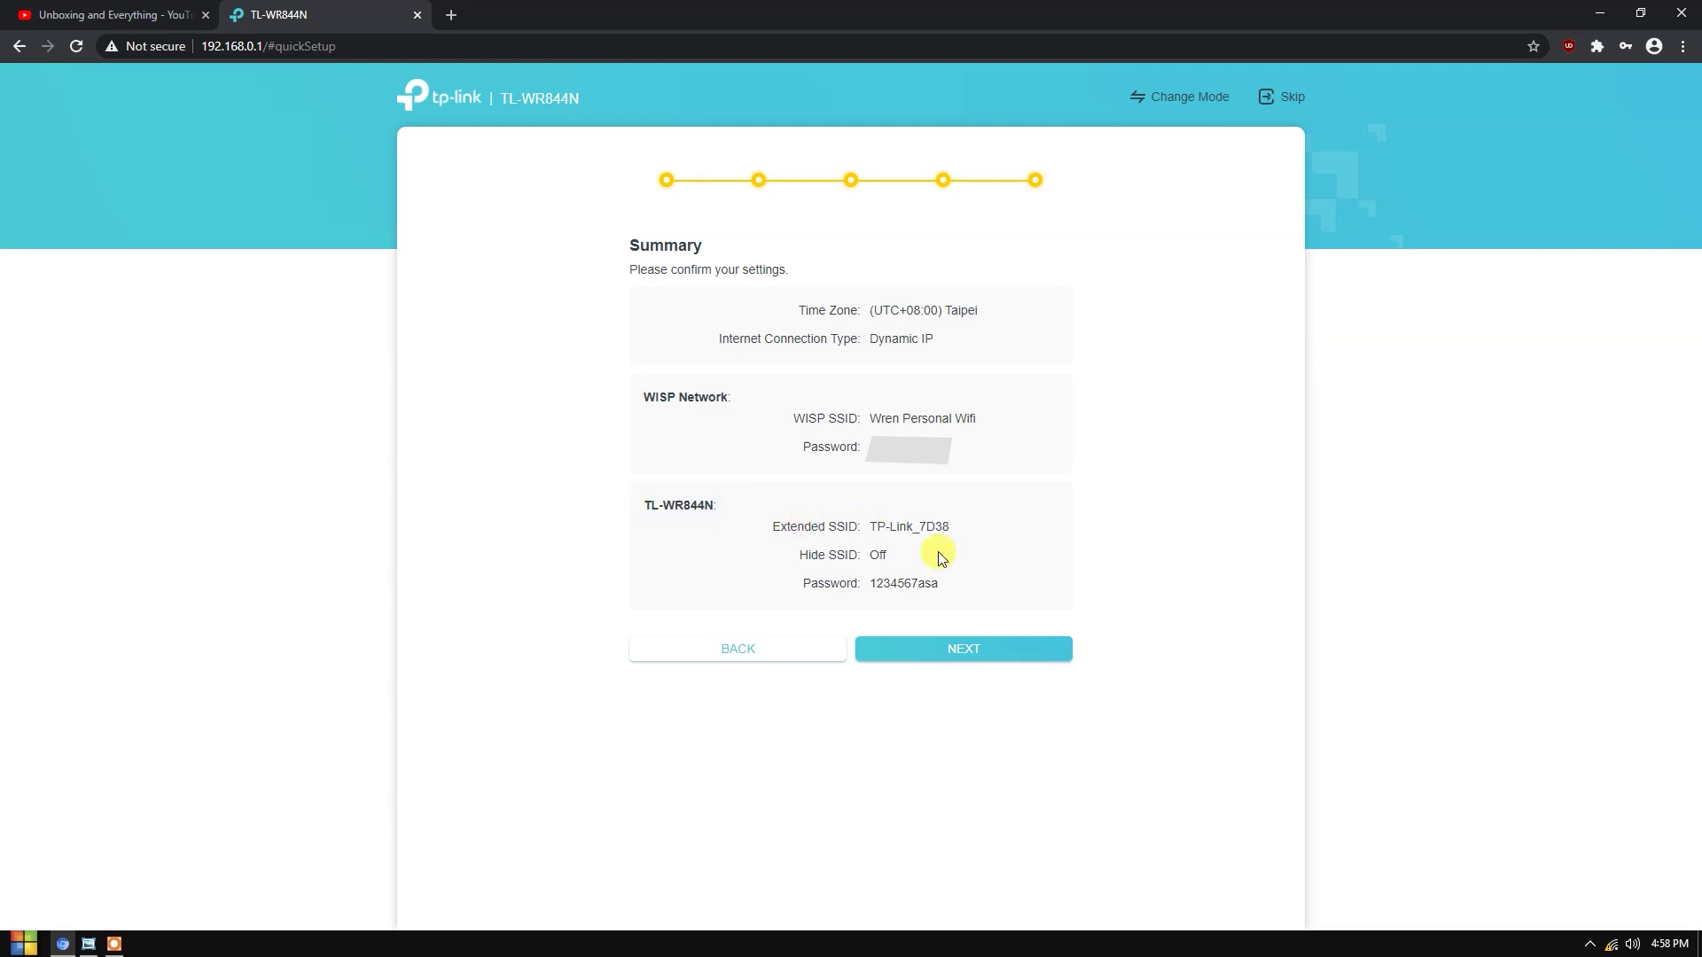
left_click_drag(868, 525, 972, 538)
left_click(922, 549)
- Apply the Summary settings and select the new TP-Link_7D38 password shown in the reconnect notice
left_click_drag(874, 524, 976, 528)
left_click(959, 550)
left_click(973, 656)
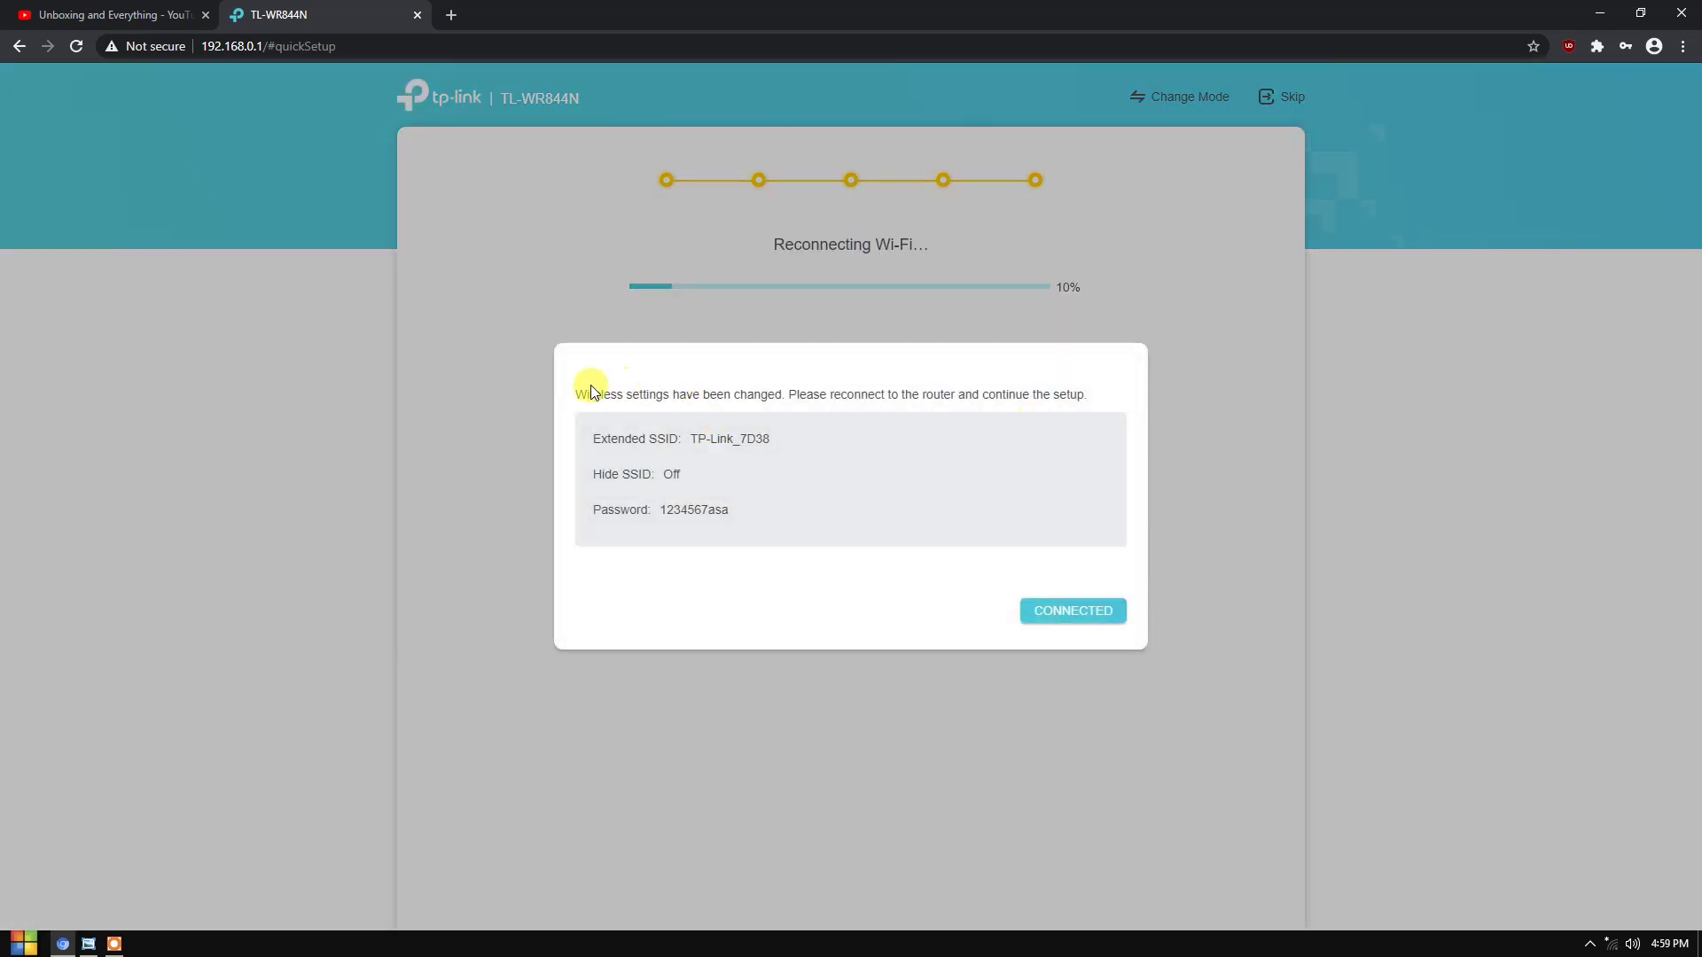
left_click_drag(589, 393, 1067, 493)
left_click(910, 465)
left_click_drag(688, 441, 862, 445)
left_click_drag(660, 509, 683, 511)
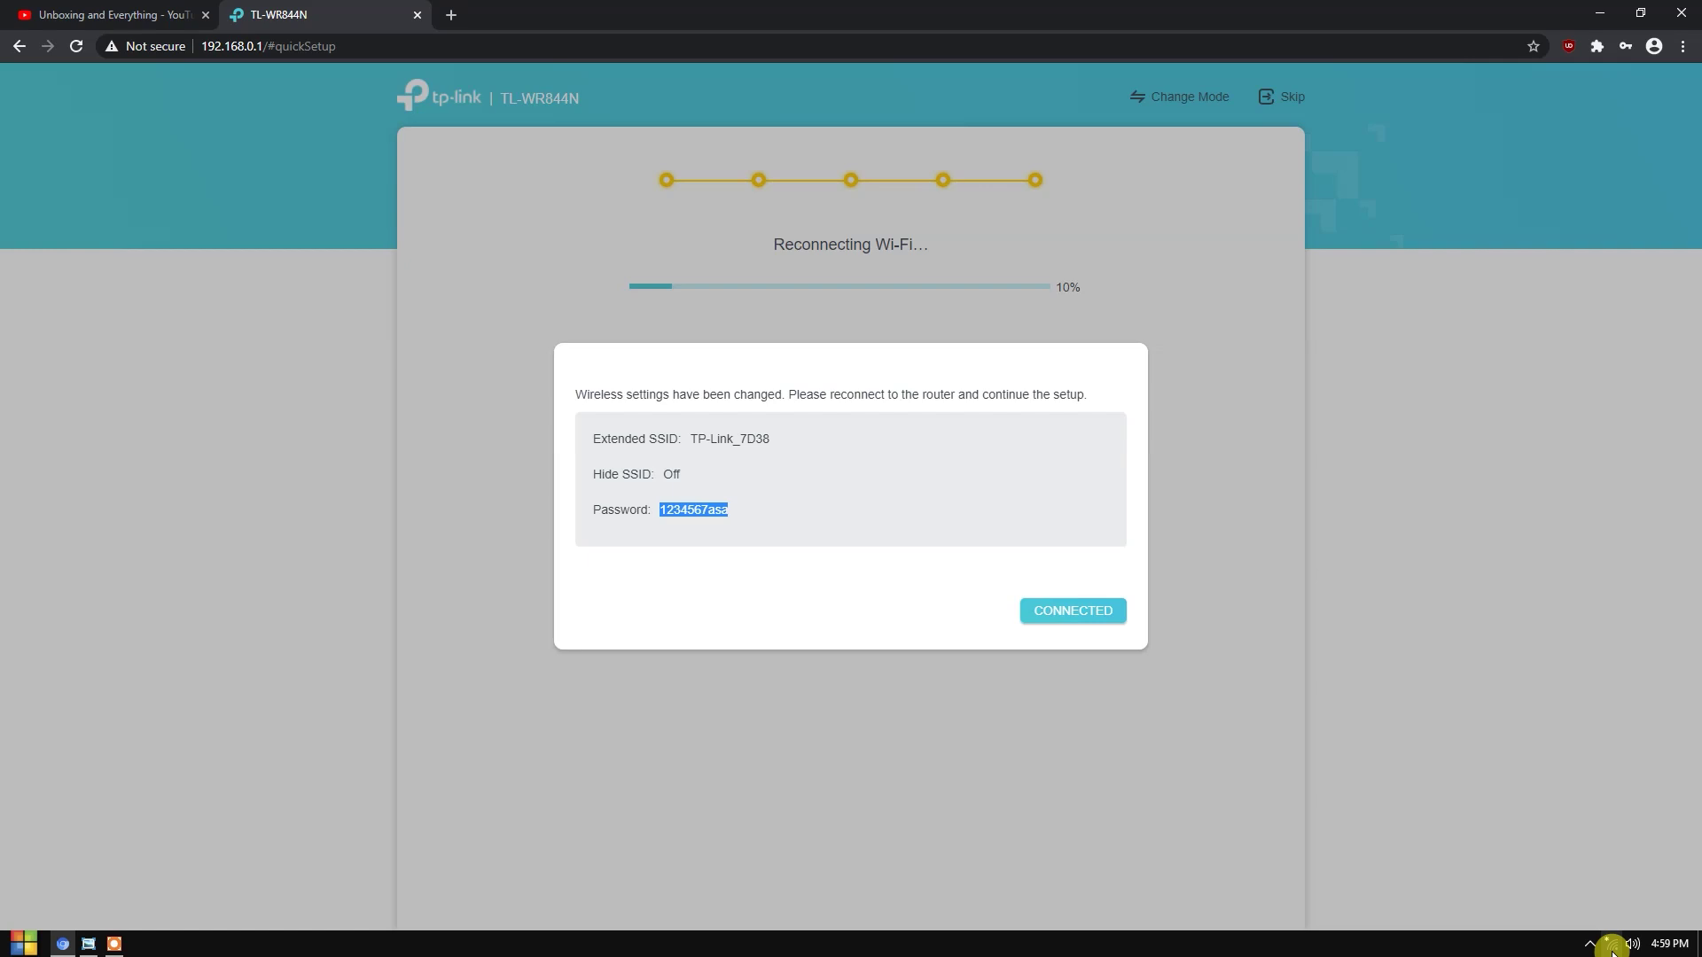
- Copy the new Wi-Fi password and connect to TP-Link_7D38 by pasting it as the security key
right_click(699, 511)
left_click(702, 522)
left_click(1611, 943)
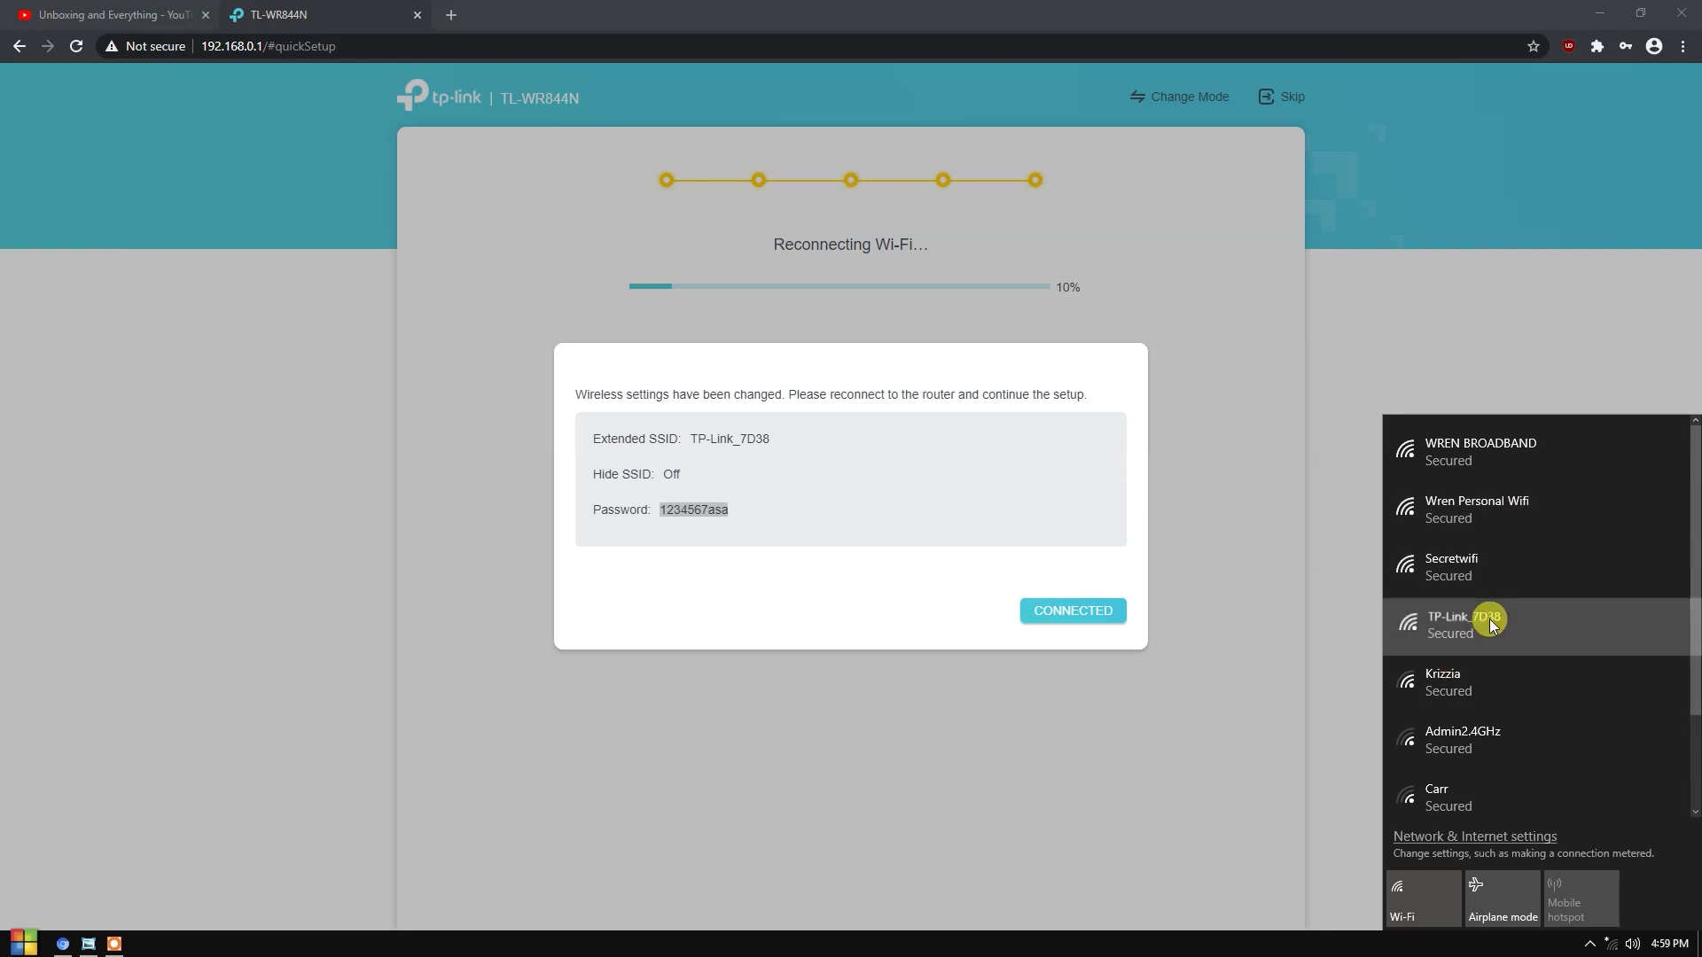
left_click(1489, 620)
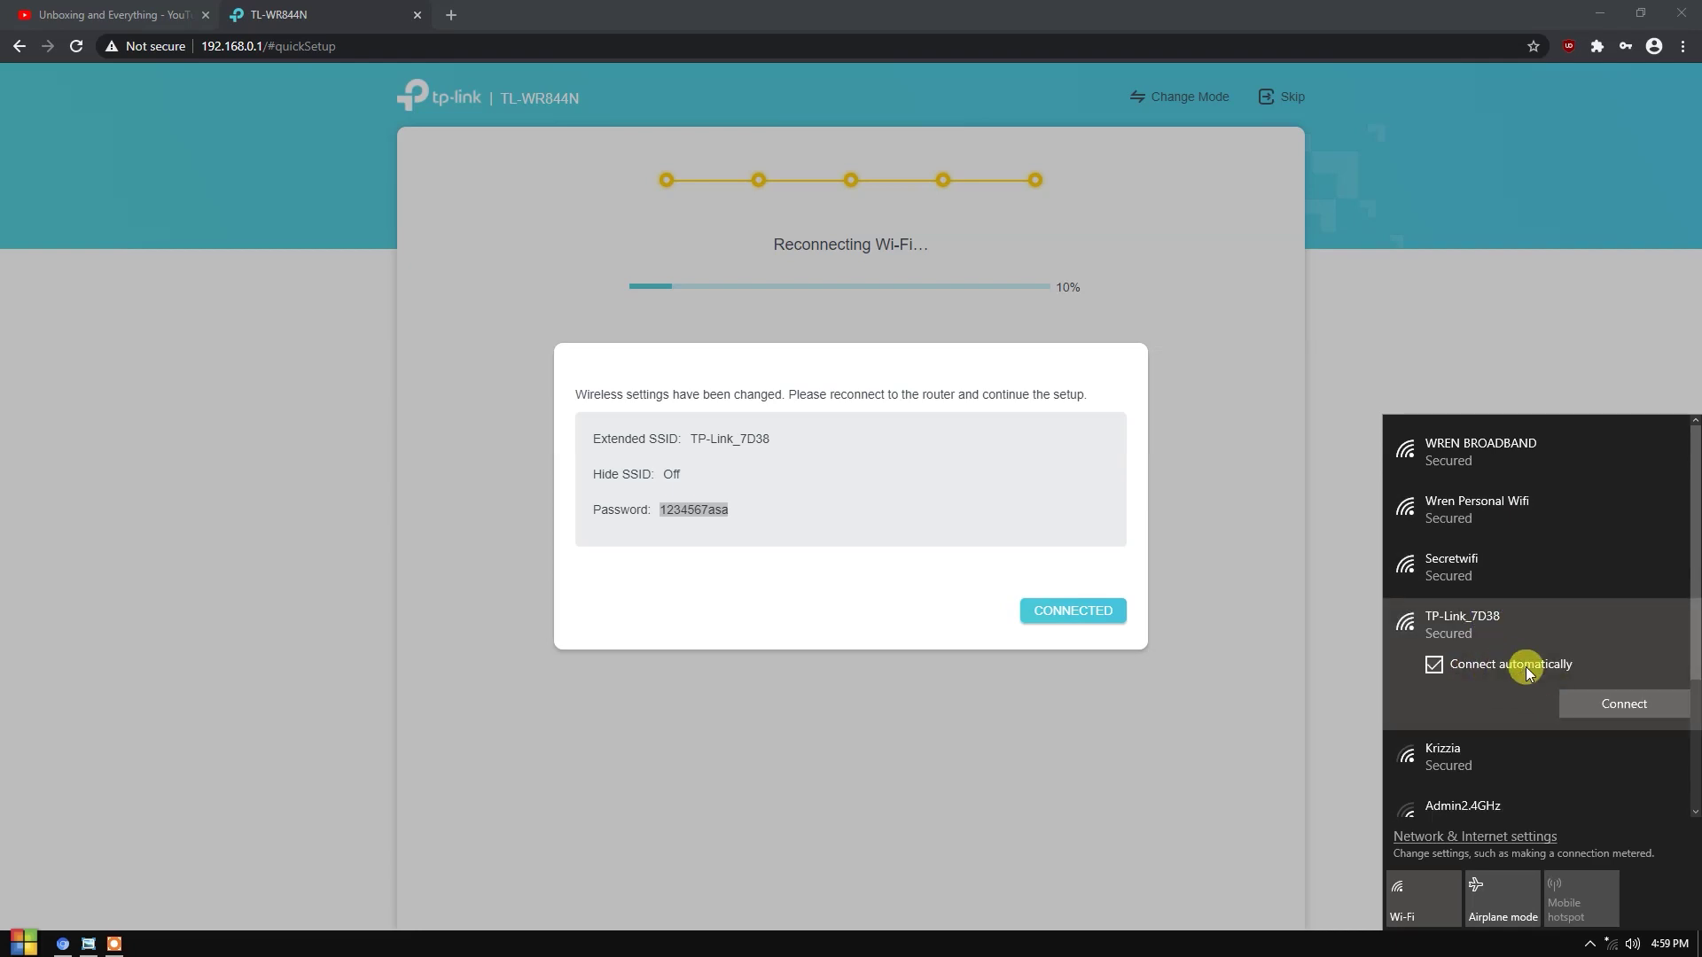
left_click(1605, 705)
right_click(1454, 689)
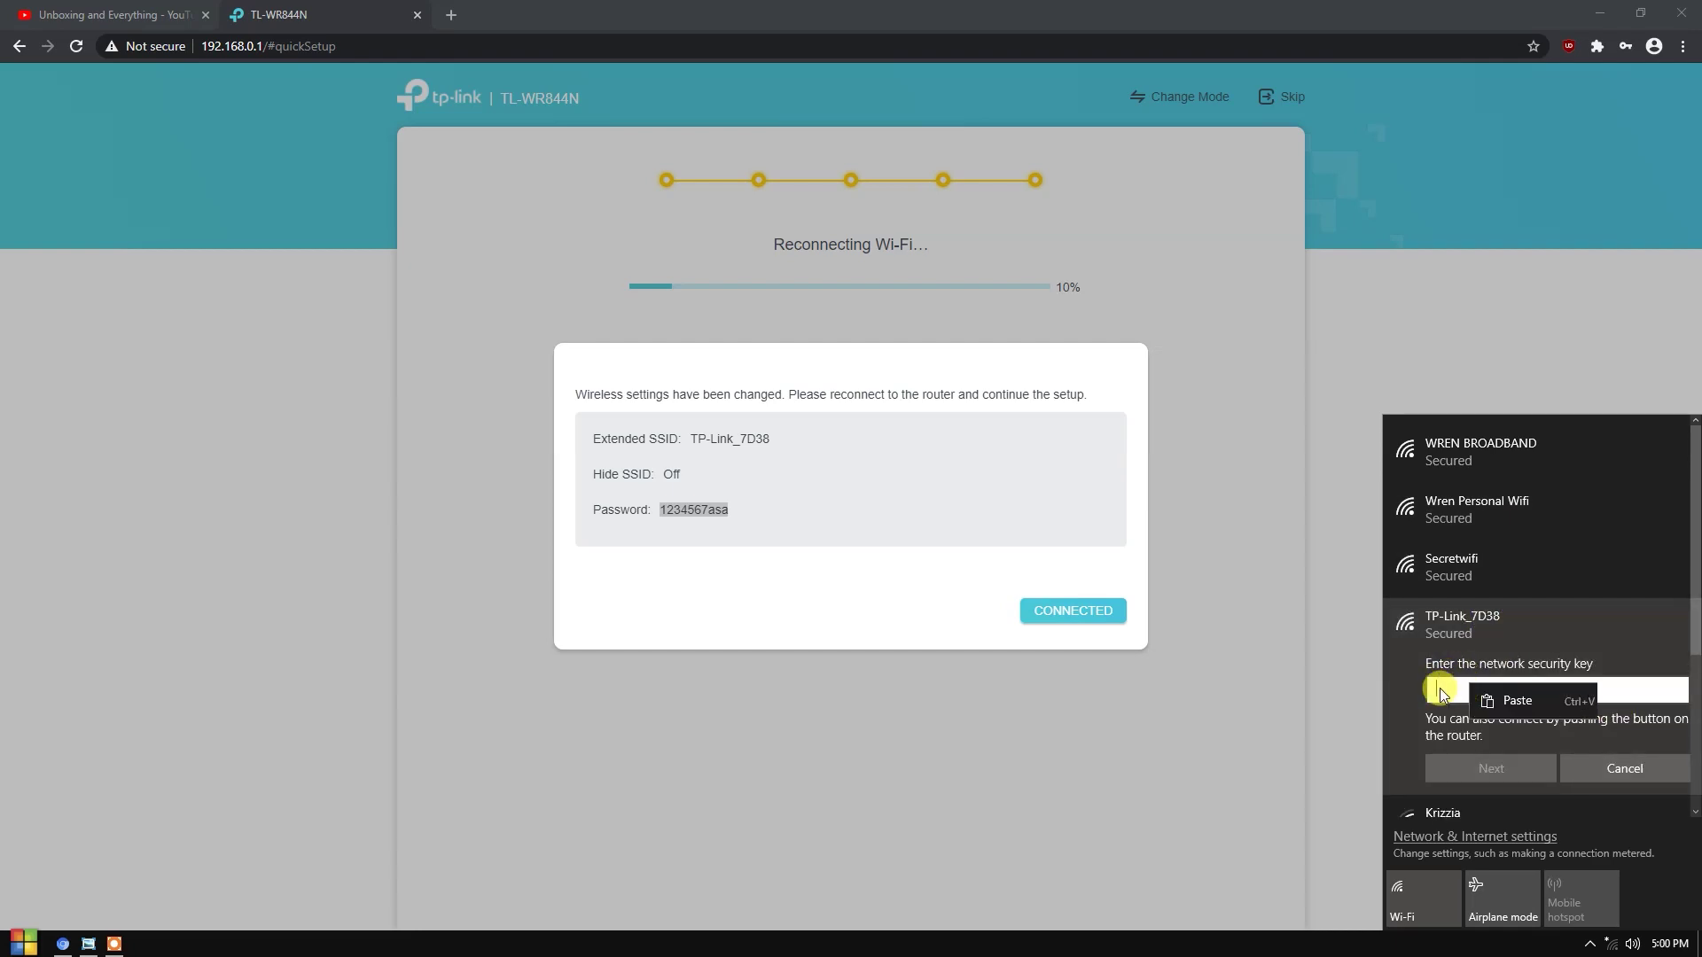
left_click(1517, 701)
left_click(1454, 768)
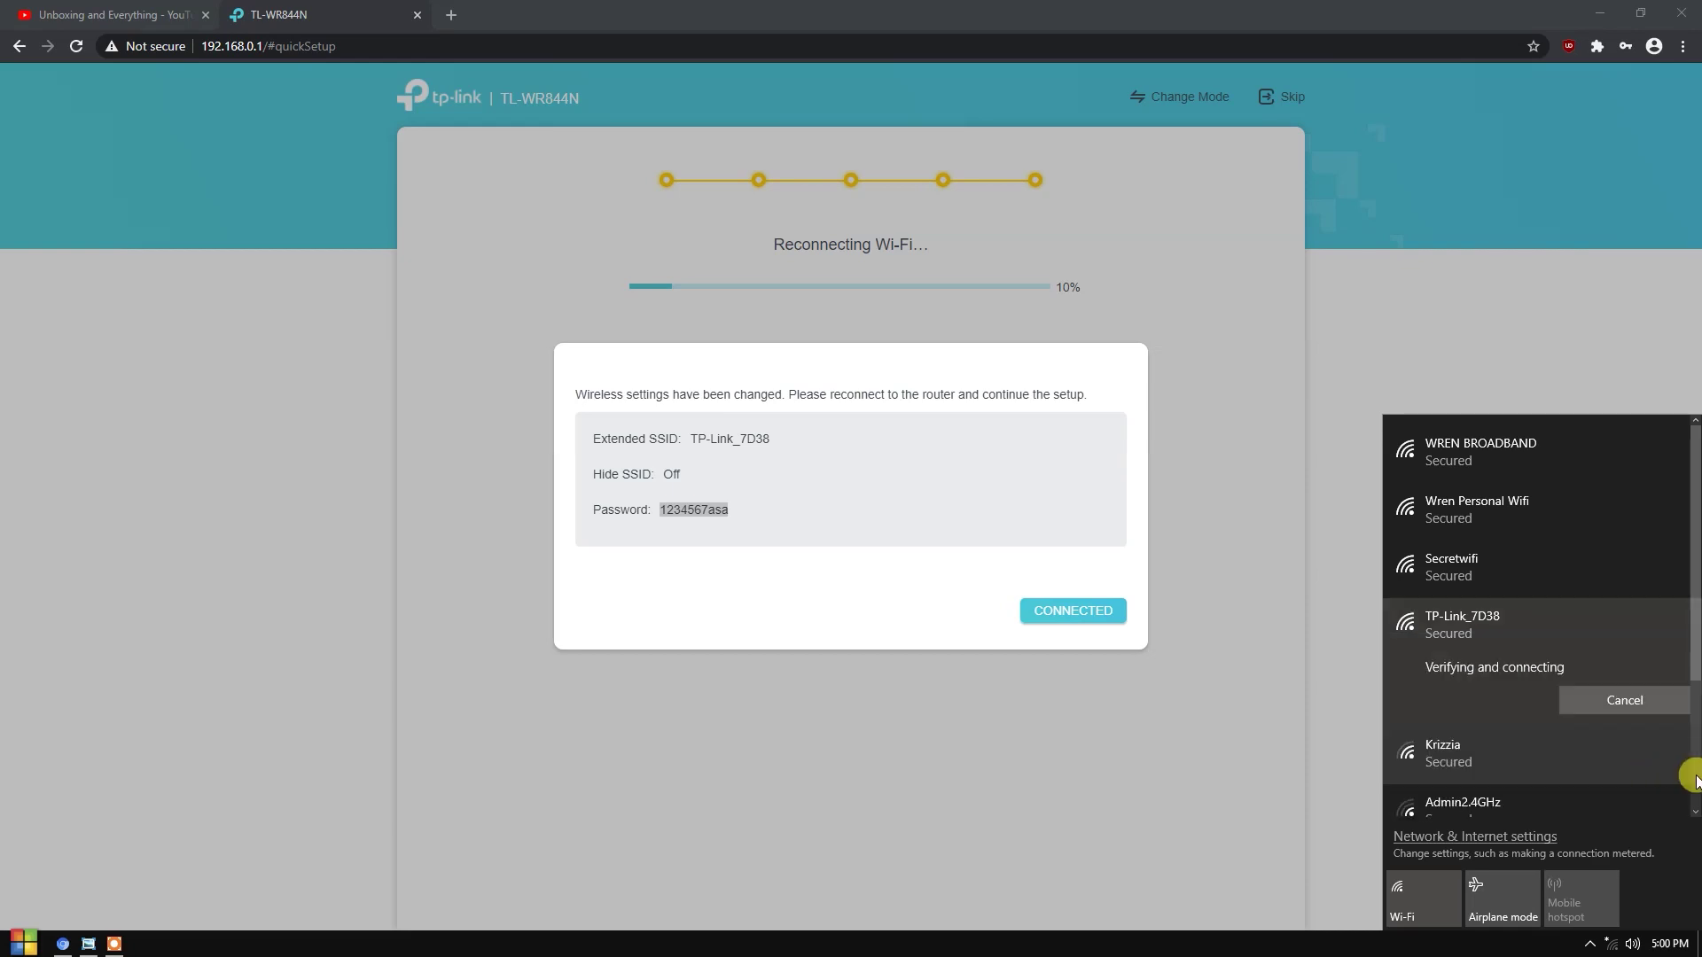
- Verify the Wi-Fi connection, then confirm on the router page that the computer has reconnected
left_click(1525, 945)
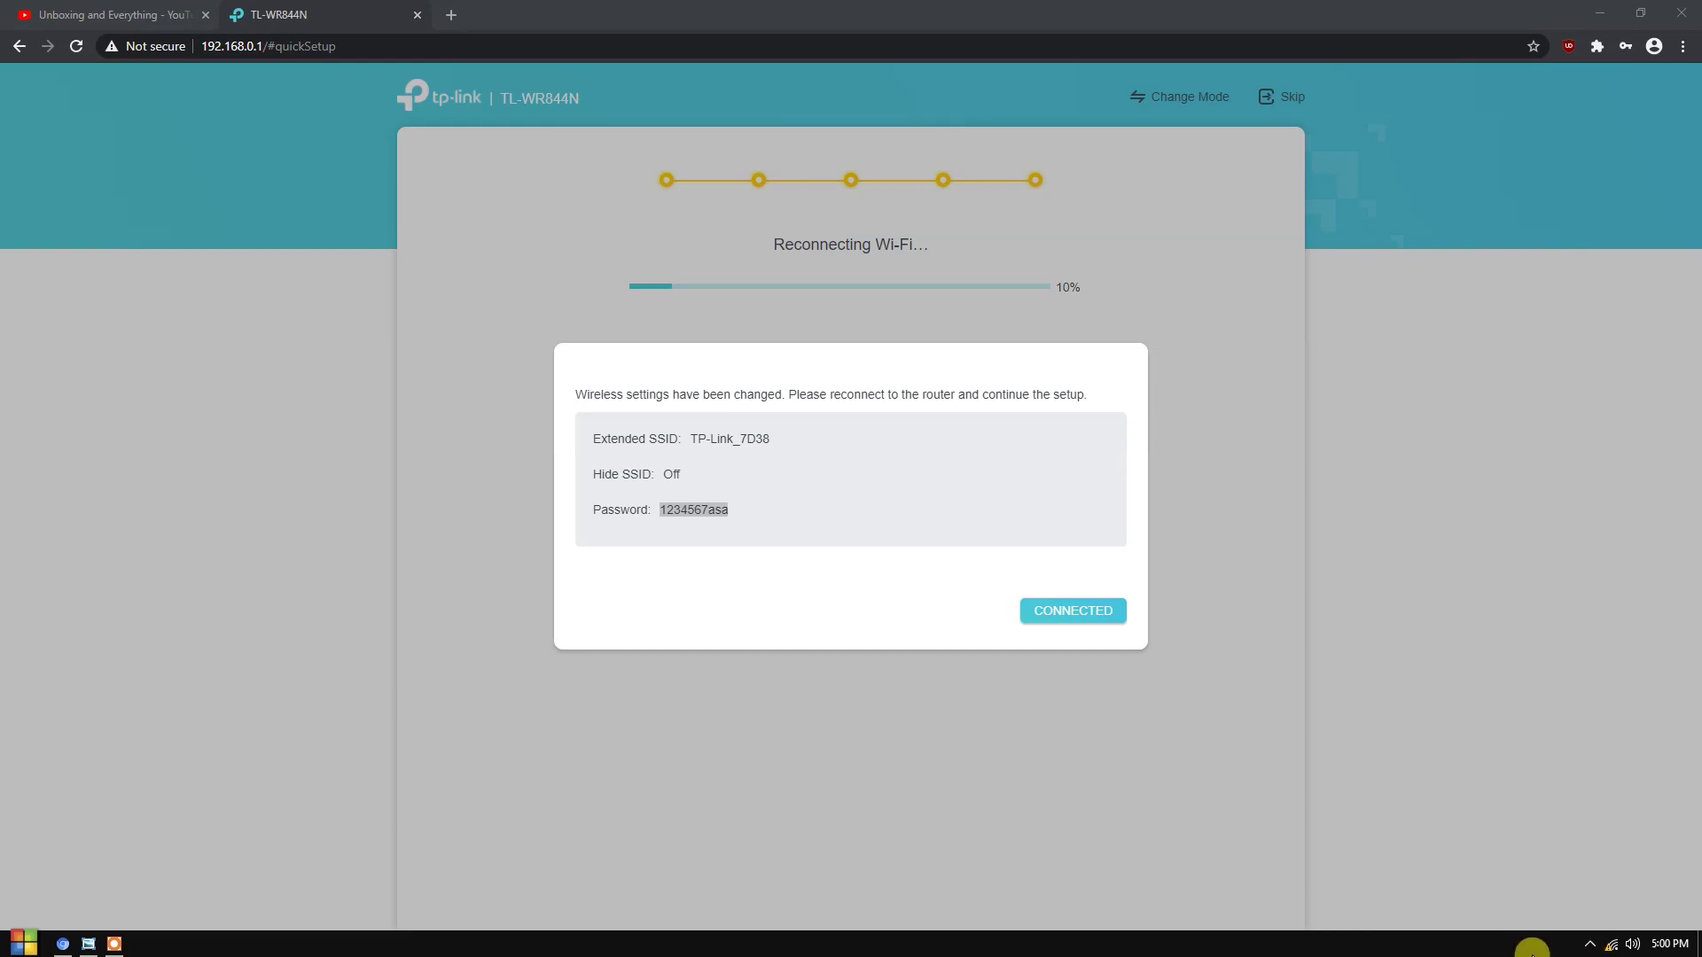
left_click(1615, 947)
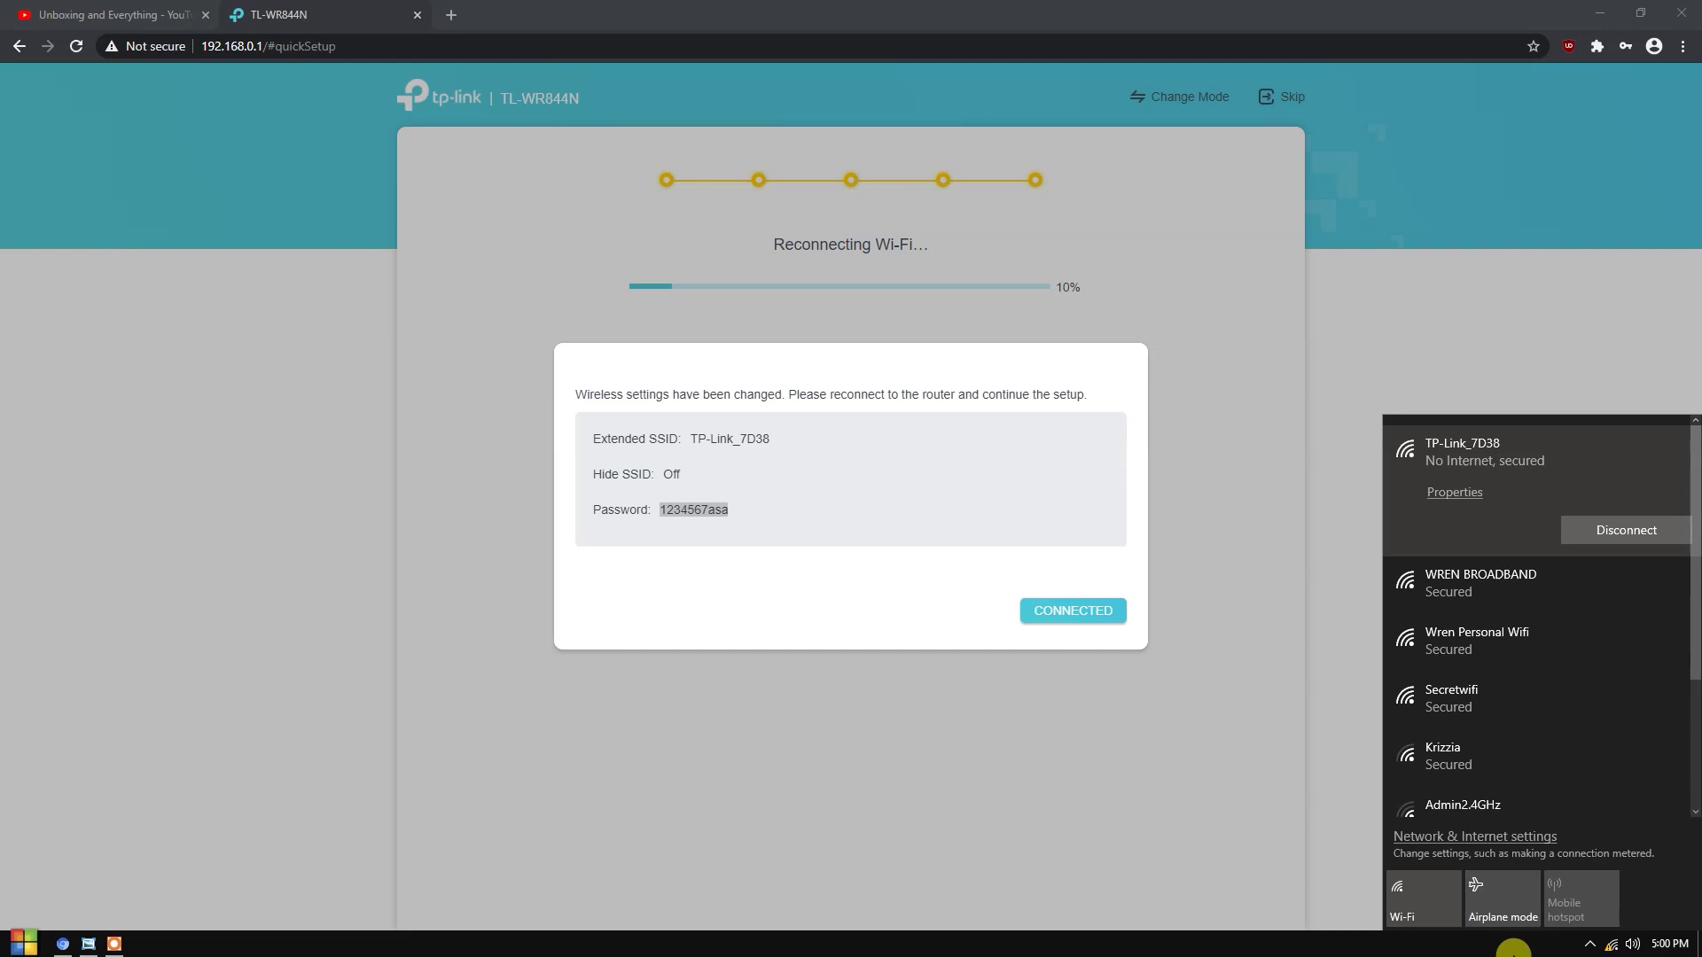
left_click(1078, 744)
left_click(858, 570)
left_click(1049, 611)
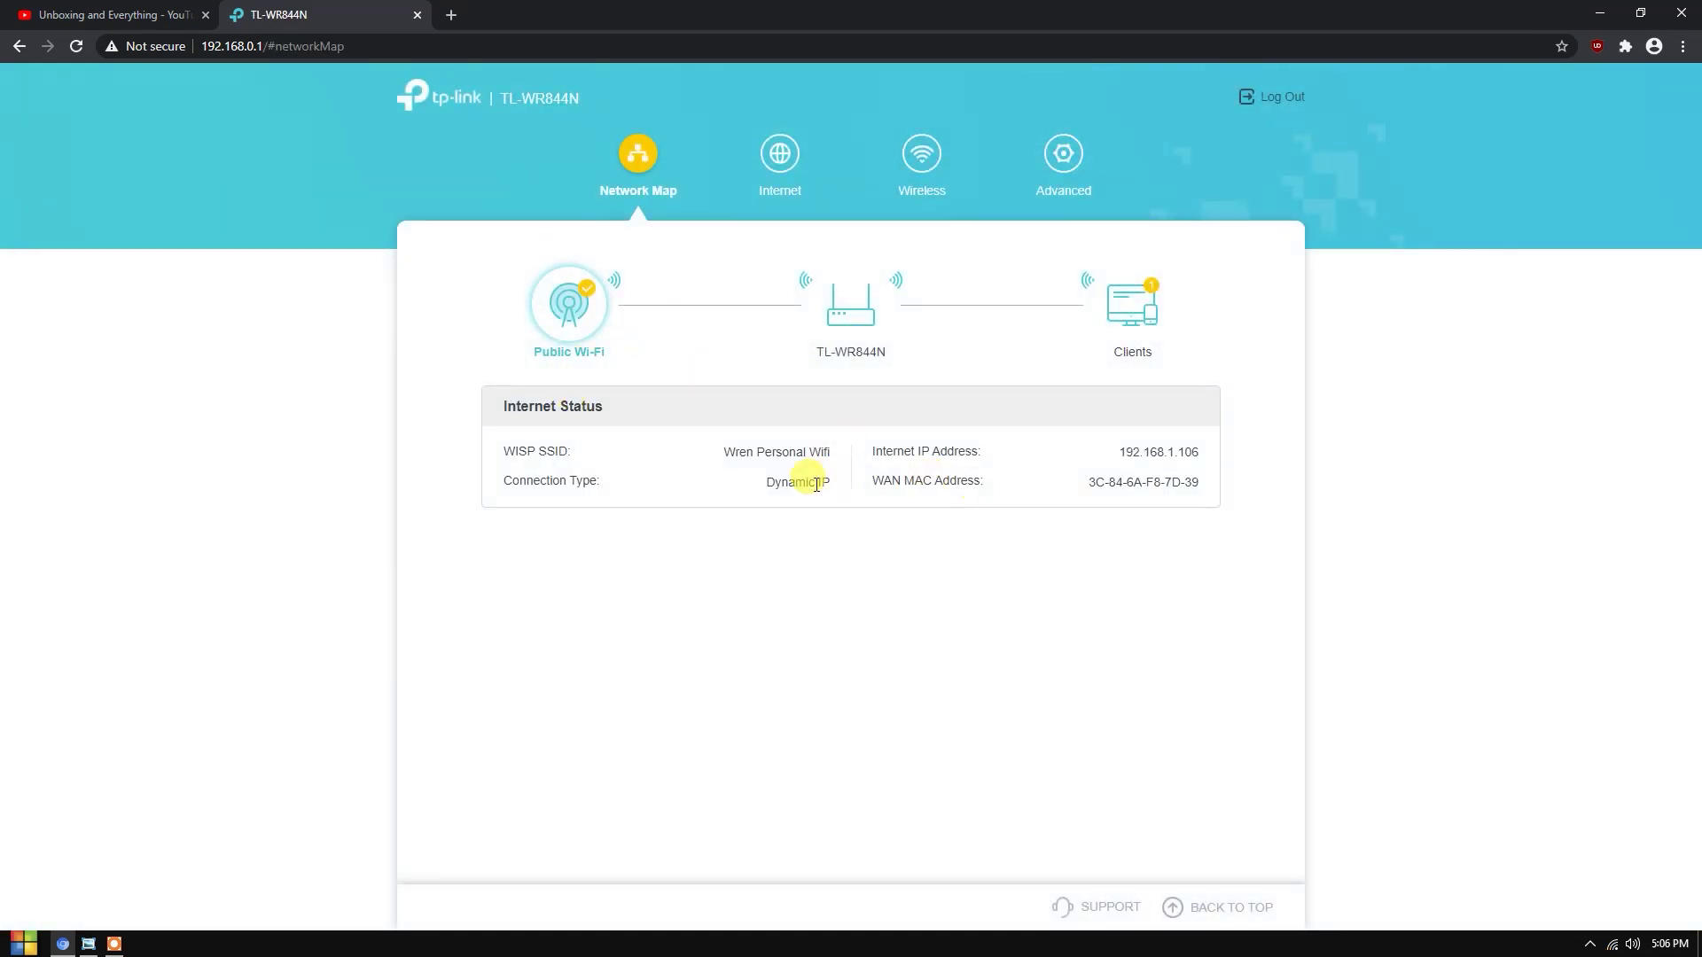
- Inspect the Public Wi-Fi internet status showing the Wren Personal Wifi host network
left_click_drag(562, 463, 1201, 481)
left_click(824, 551)
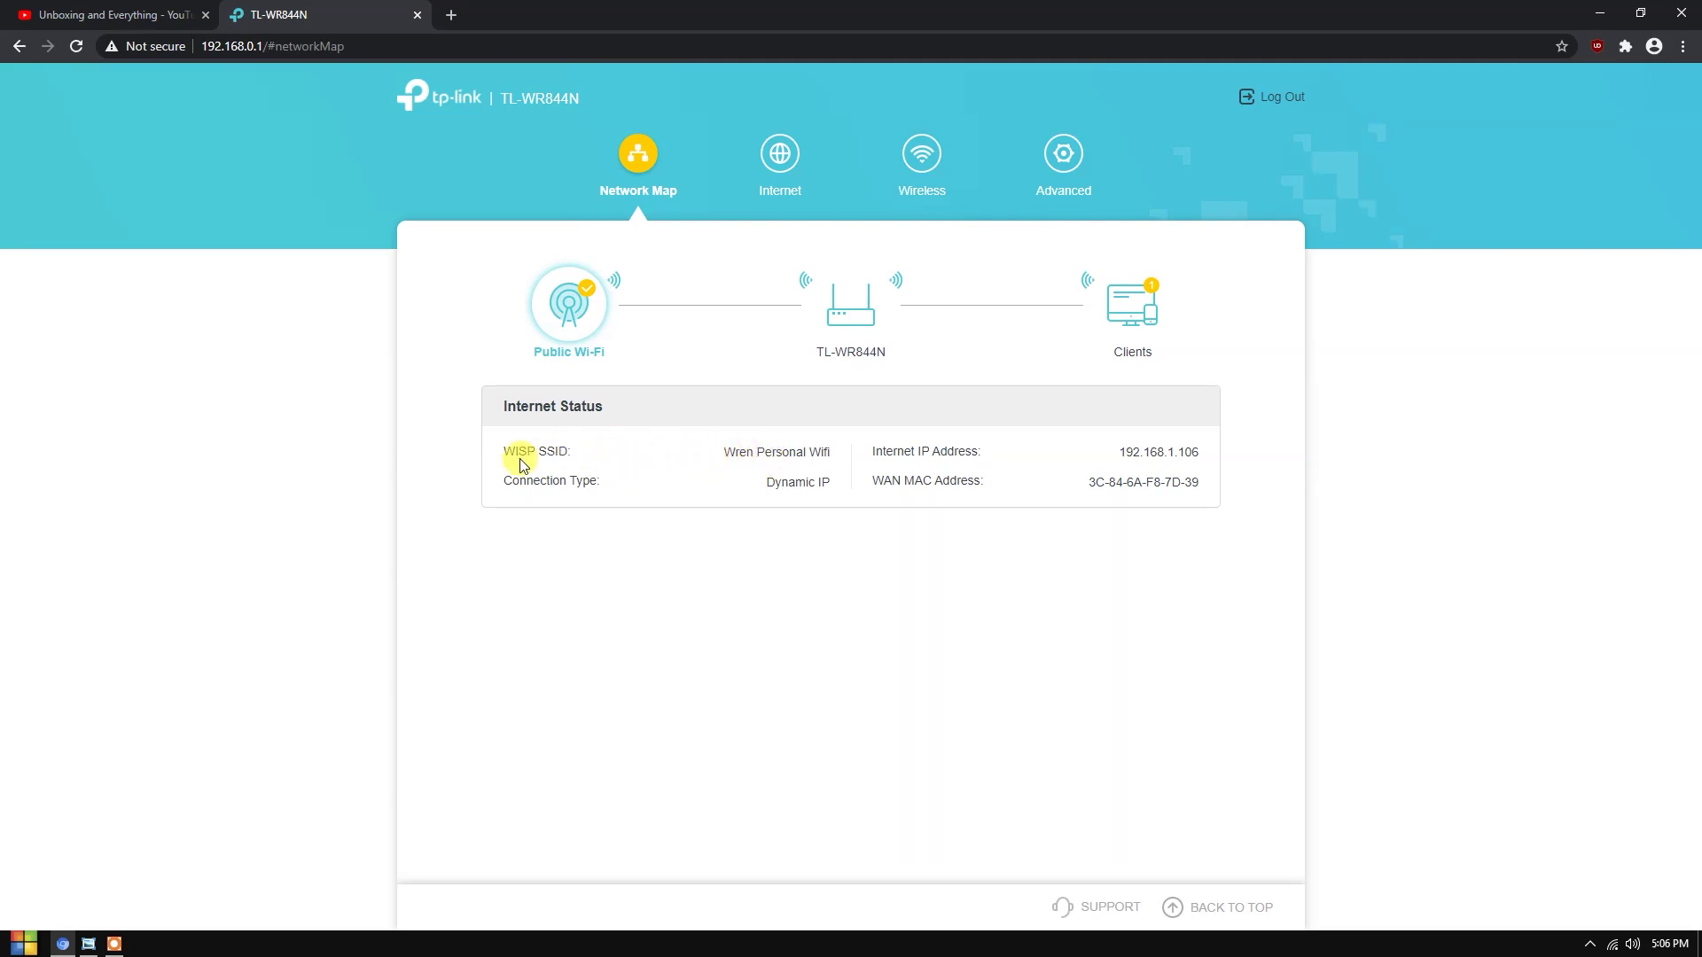
left_click_drag(727, 467, 855, 448)
left_click(798, 492)
left_click_drag(721, 452, 815, 447)
left_click(847, 458)
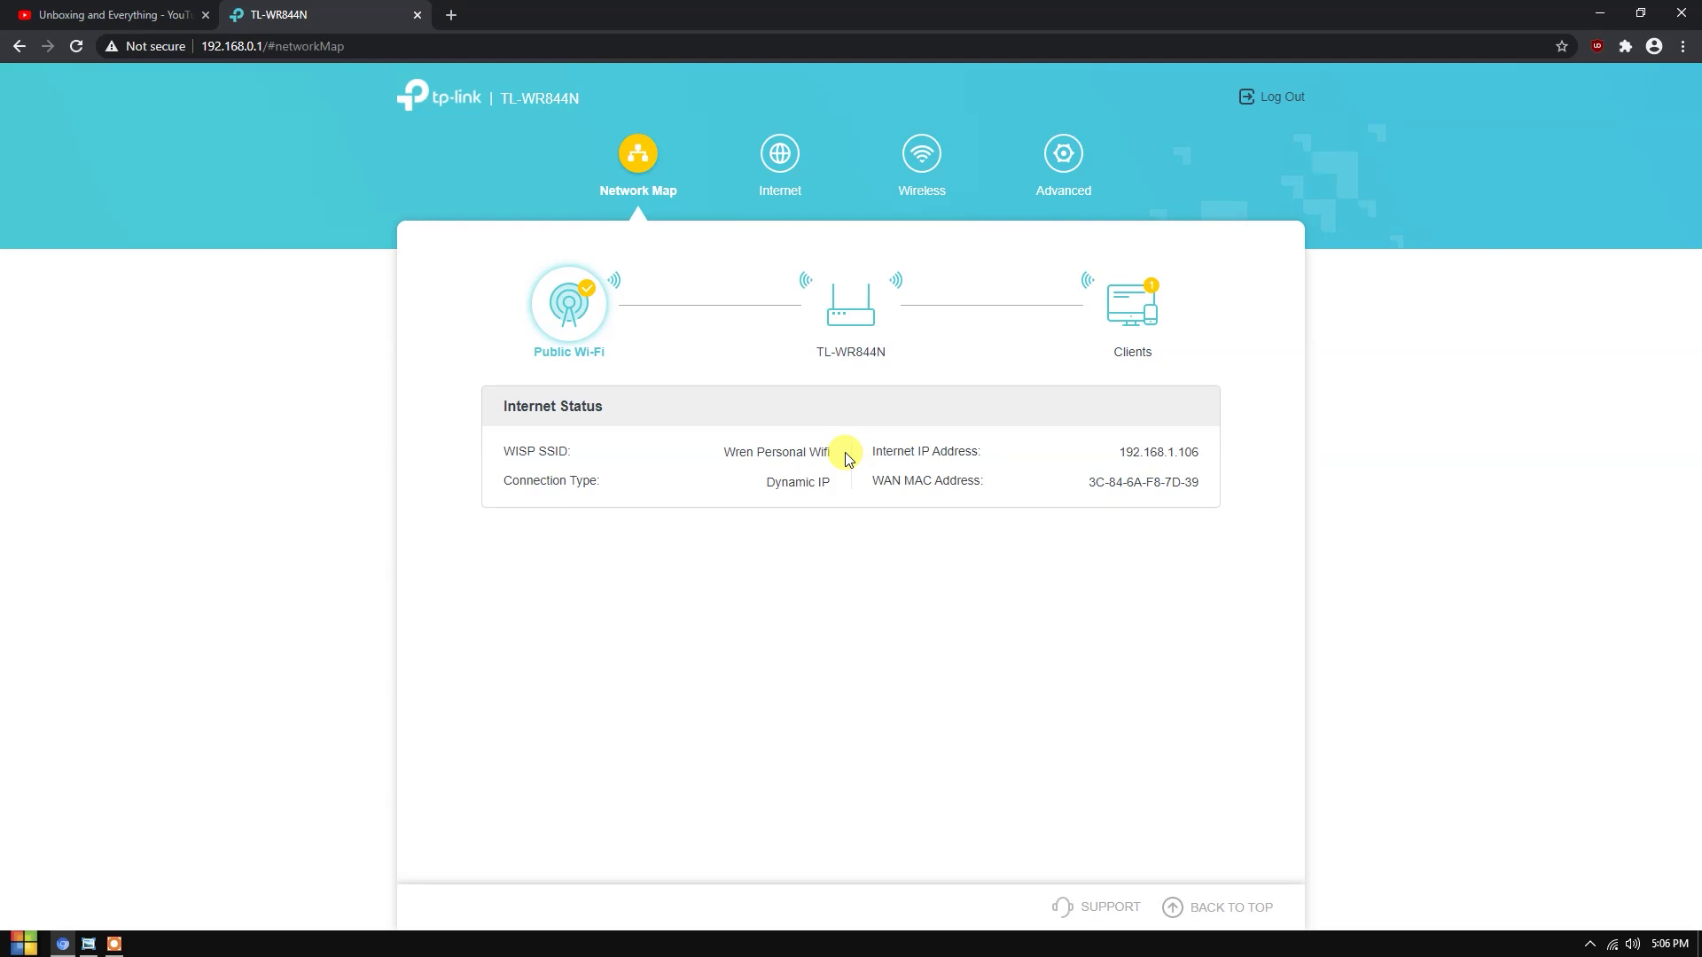
triple_click(841, 460)
left_click(741, 478)
left_click_drag(737, 452, 726, 452)
left_click(820, 464)
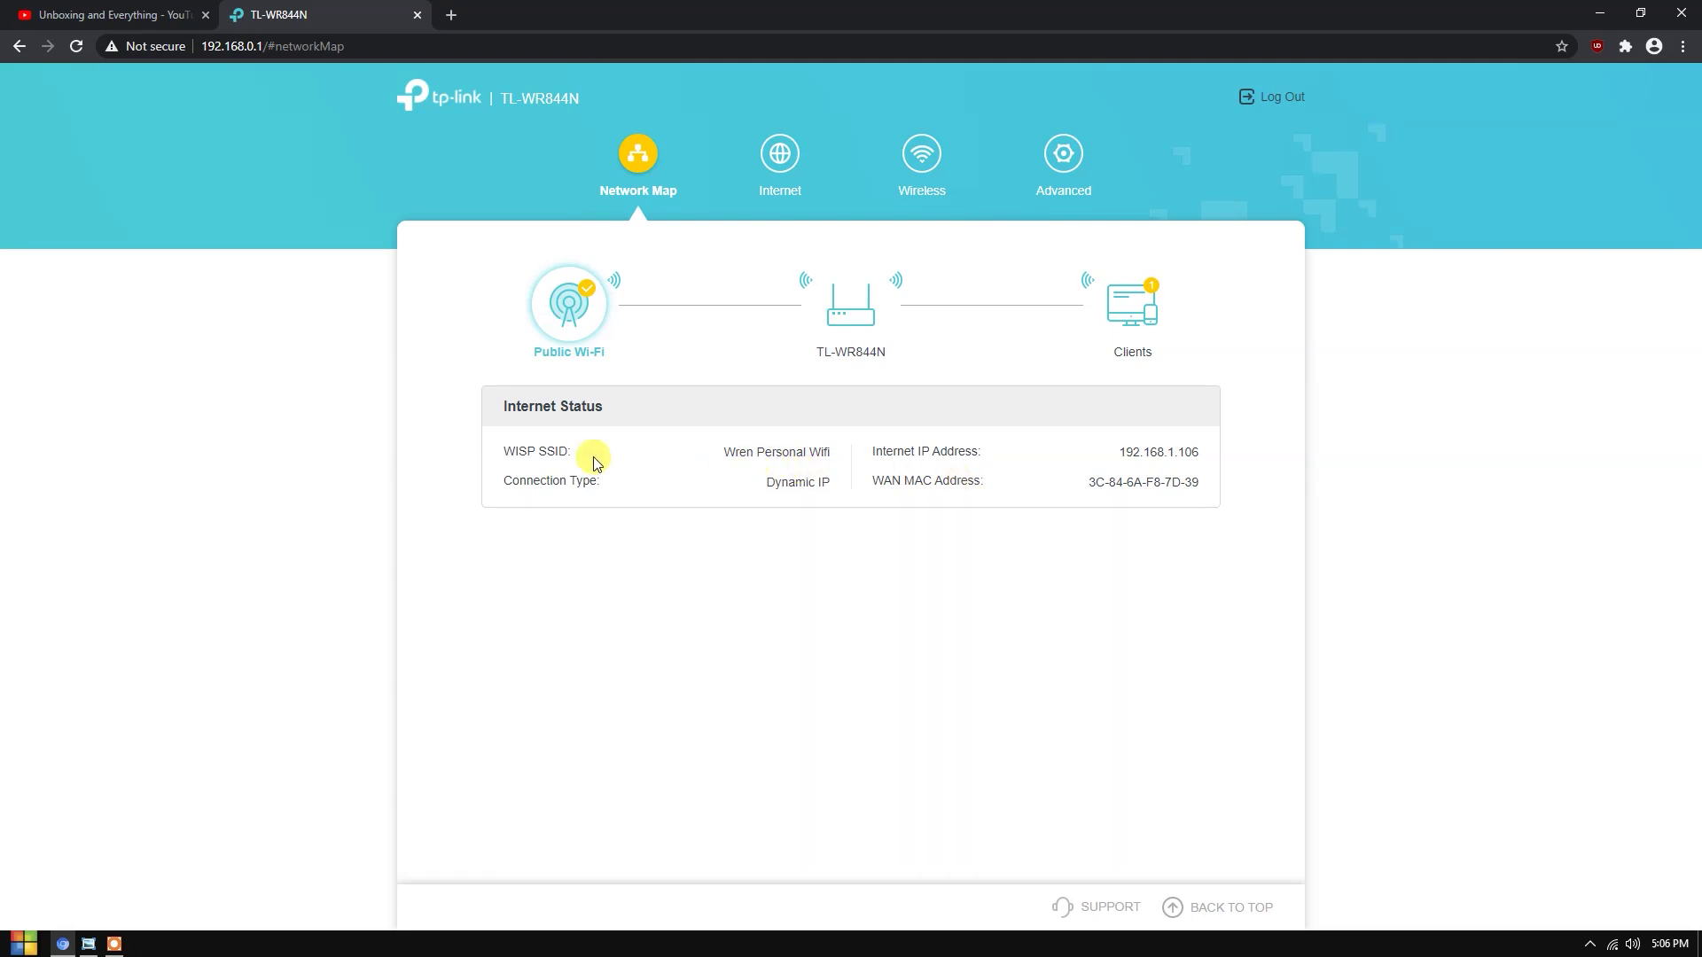
- Review the router's own information and the connected client's MAC, IP and connection type
left_click(834, 350)
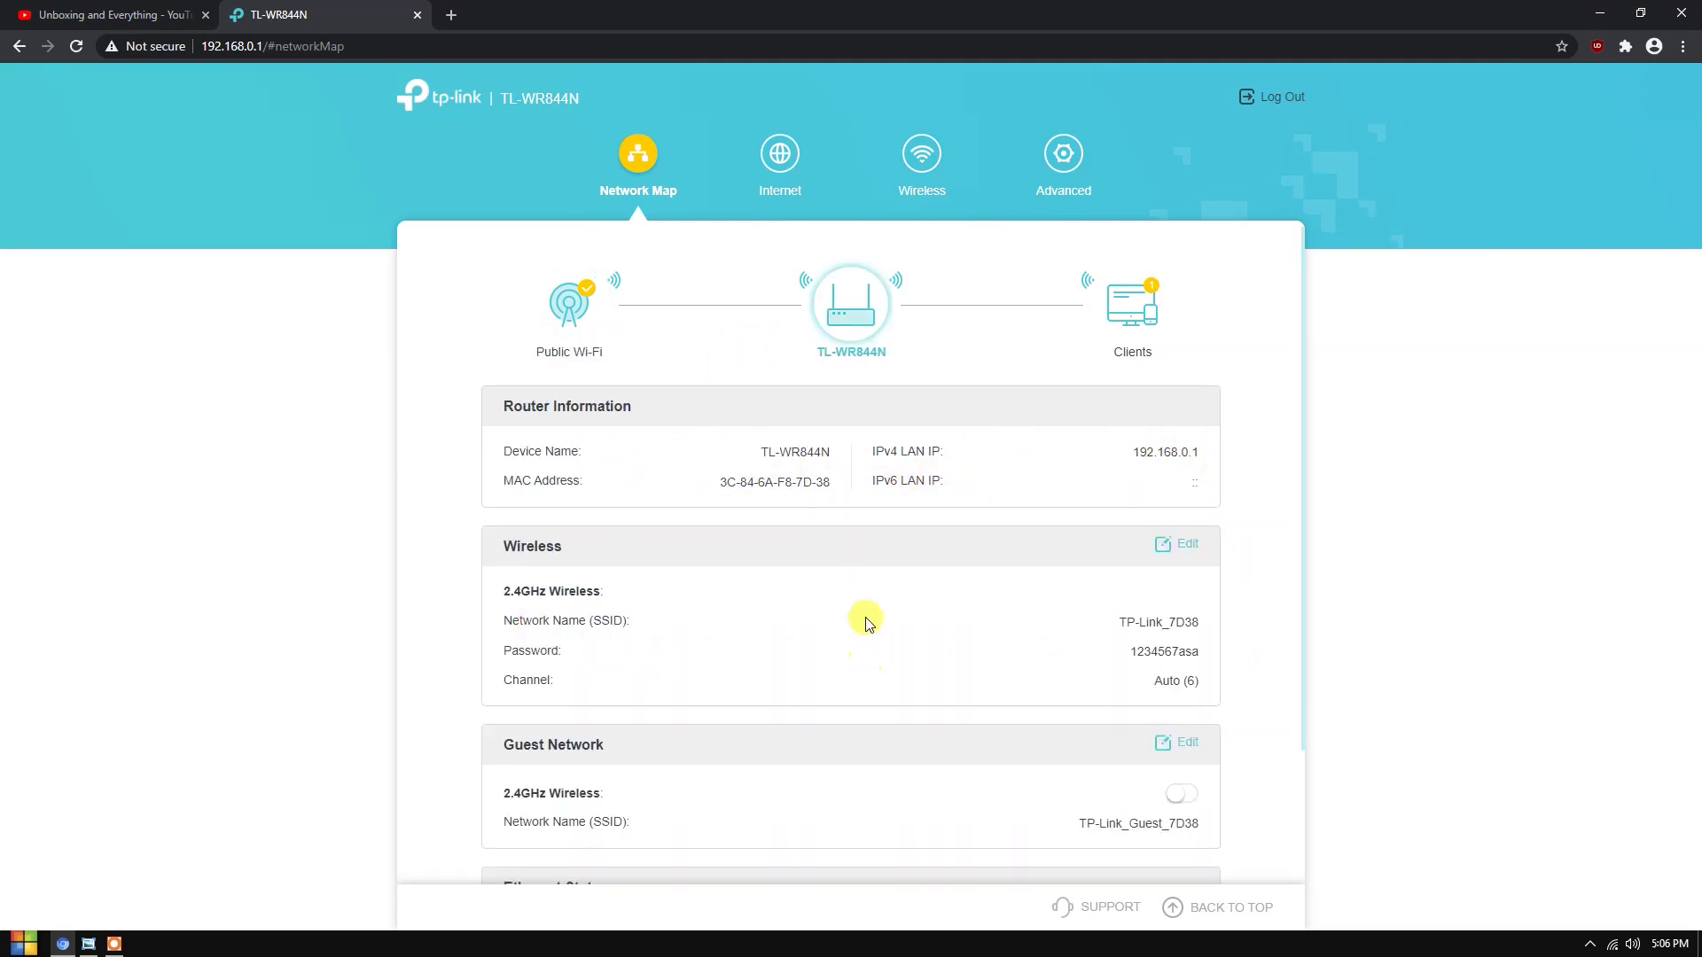
scroll(952, 577, "down", 2)
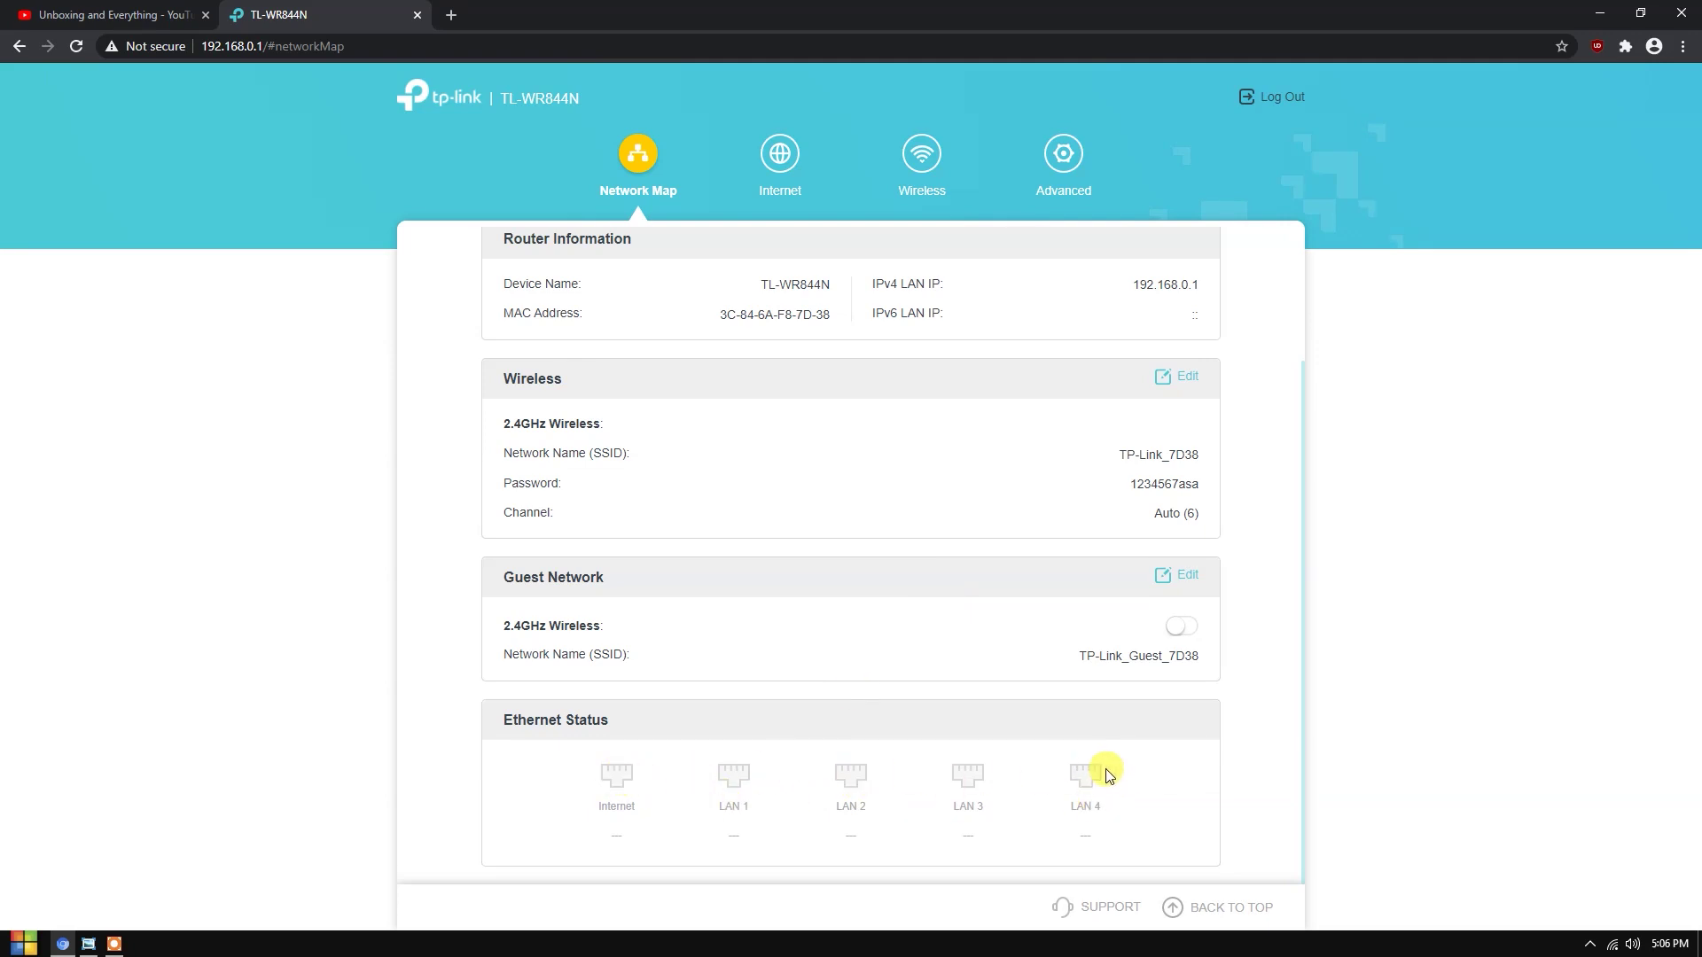
scroll(718, 618, "up", 2)
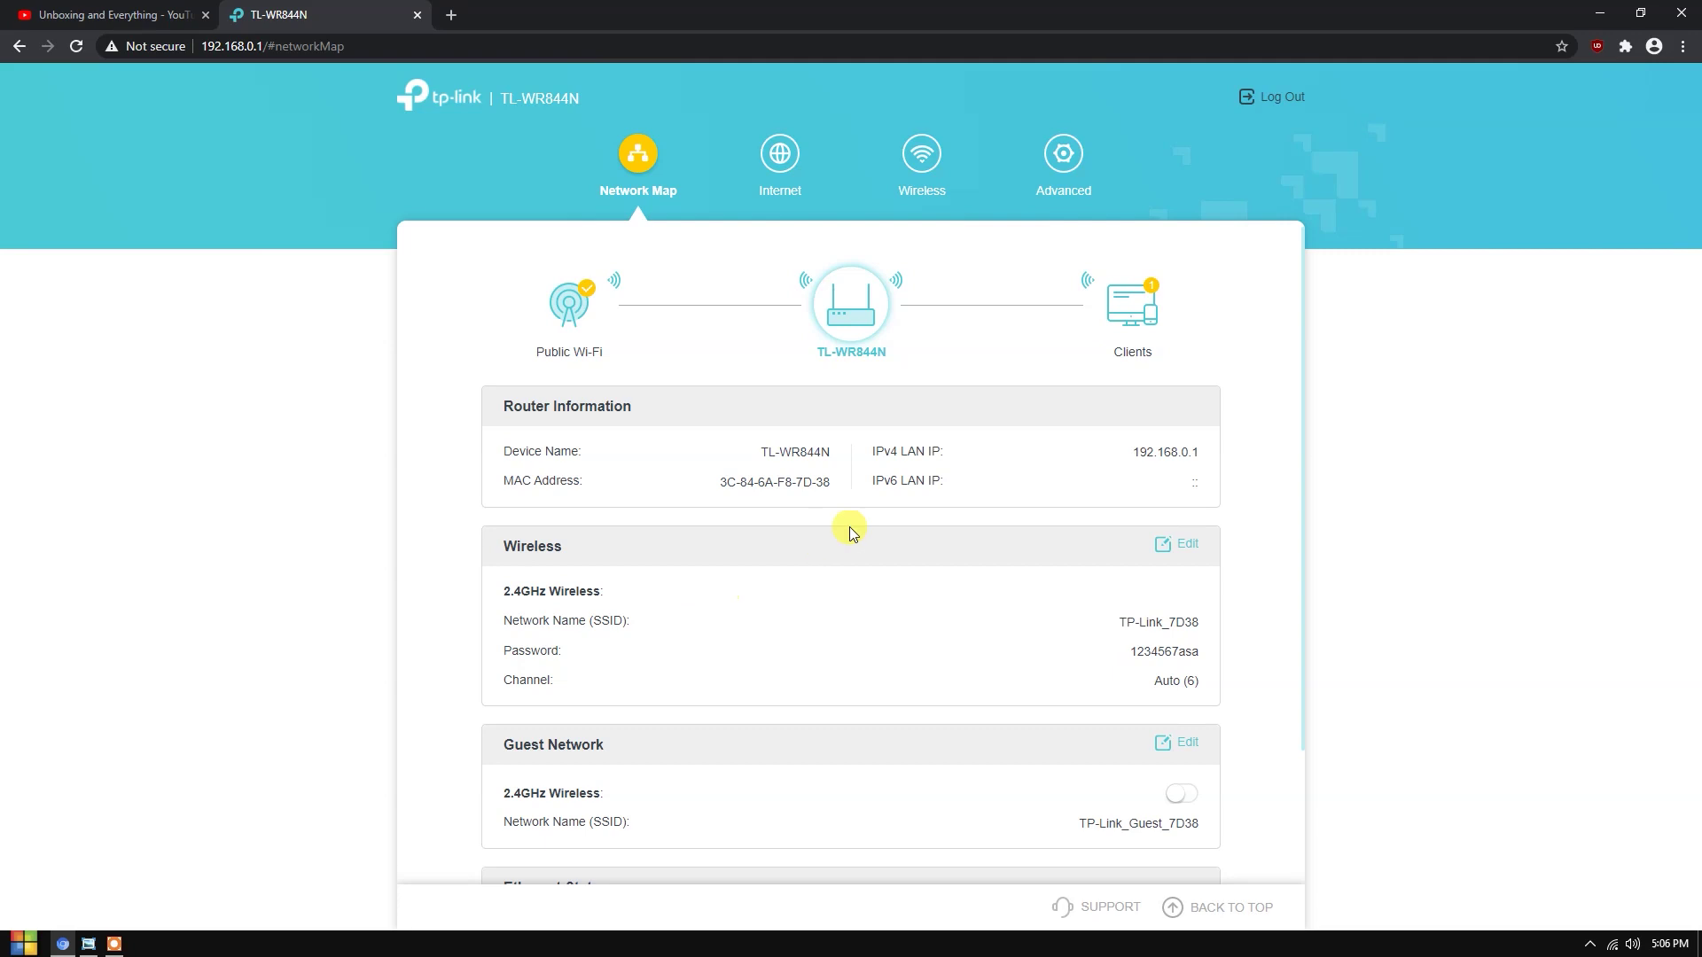
left_click(1140, 310)
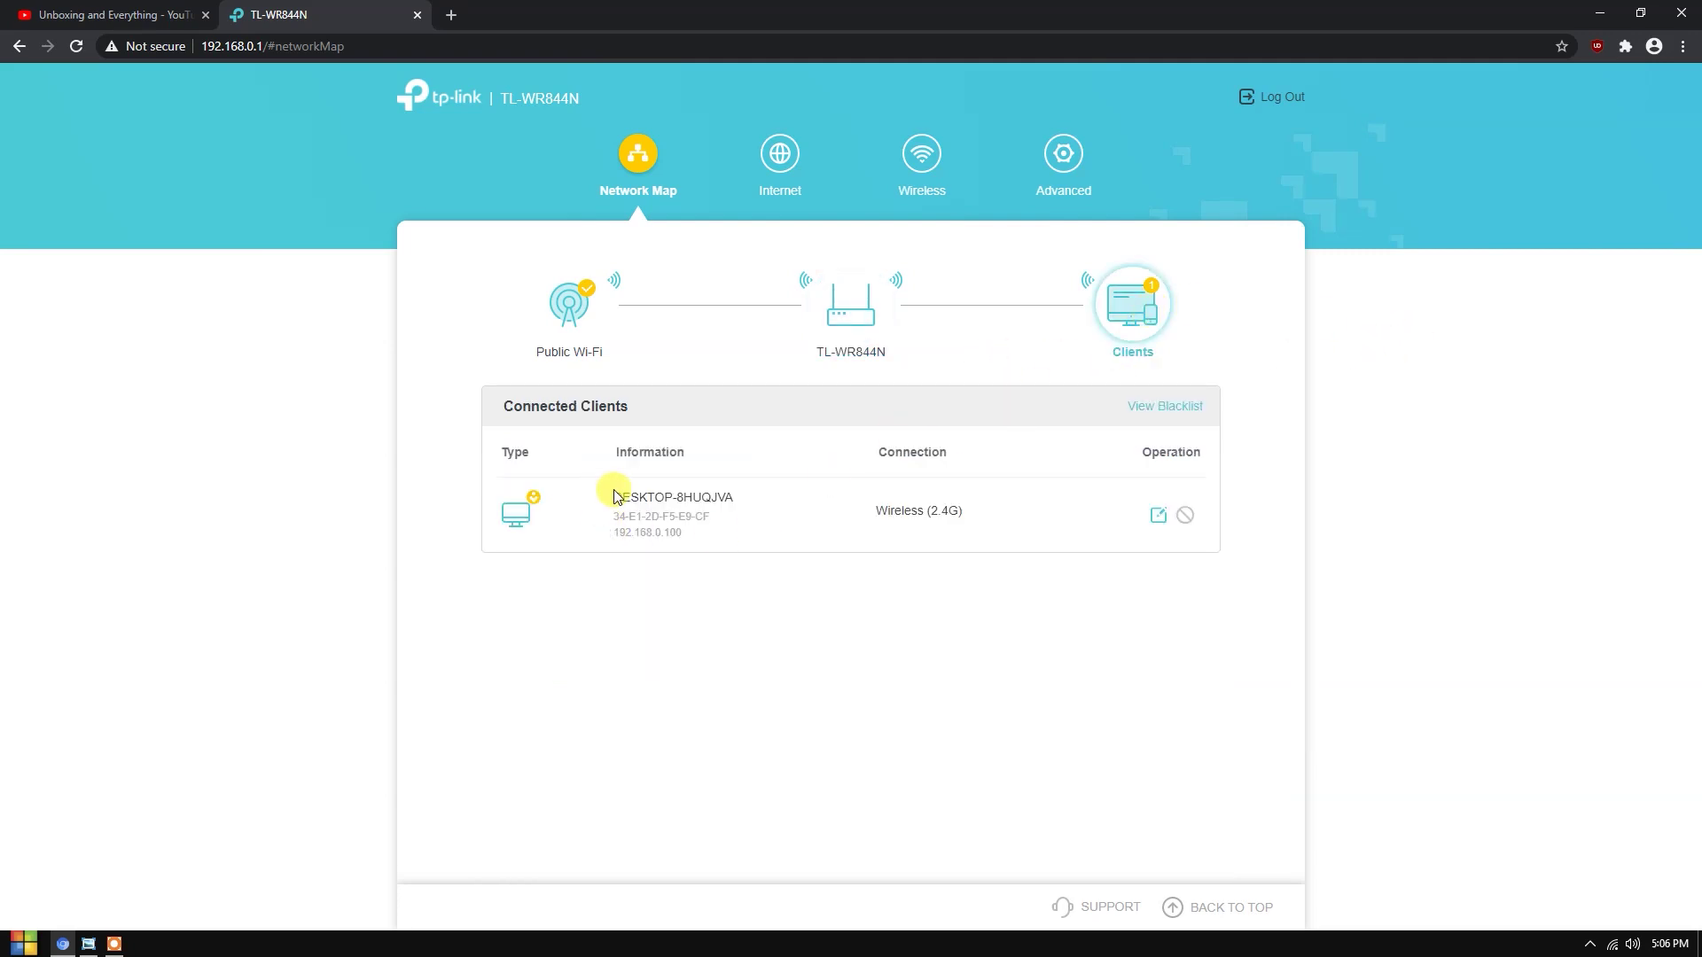
left_click_drag(619, 497, 869, 543)
left_click(927, 498)
left_click_drag(991, 512, 603, 525)
left_click(603, 529)
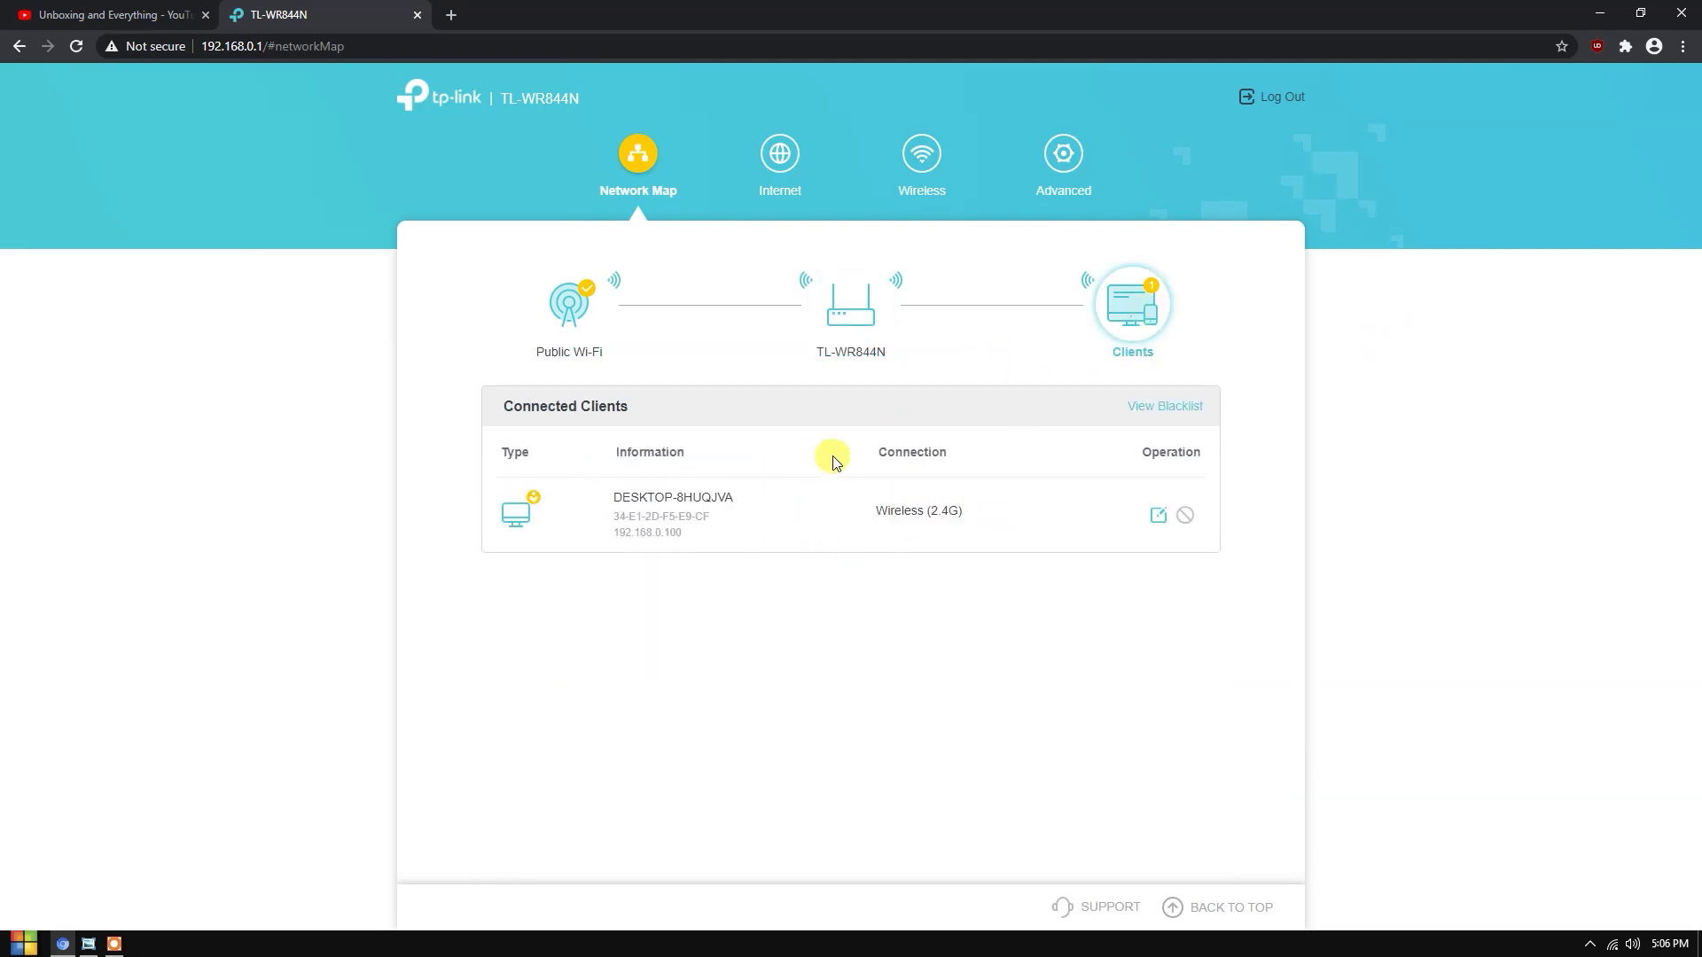
- Open the Internet settings to view the Connect to WISP Network configuration
left_click(837, 310)
left_click(603, 330)
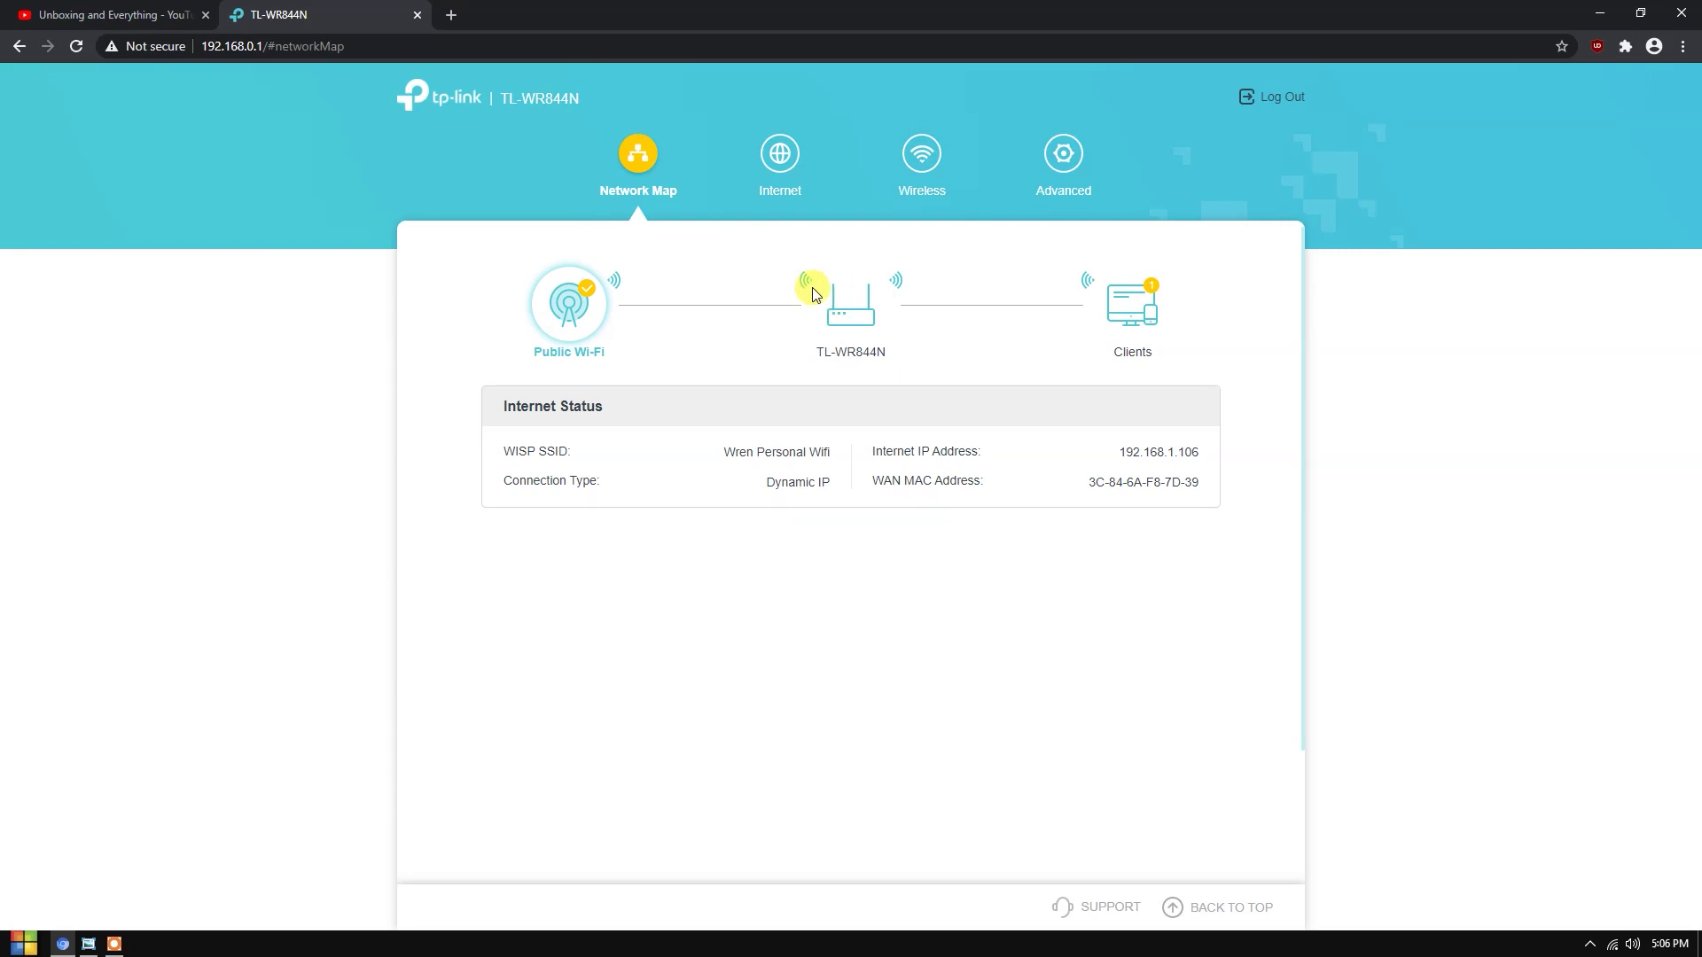
left_click(824, 292)
left_click_drag(556, 259, 843, 258)
left_click(842, 258)
left_click_drag(645, 387, 679, 387)
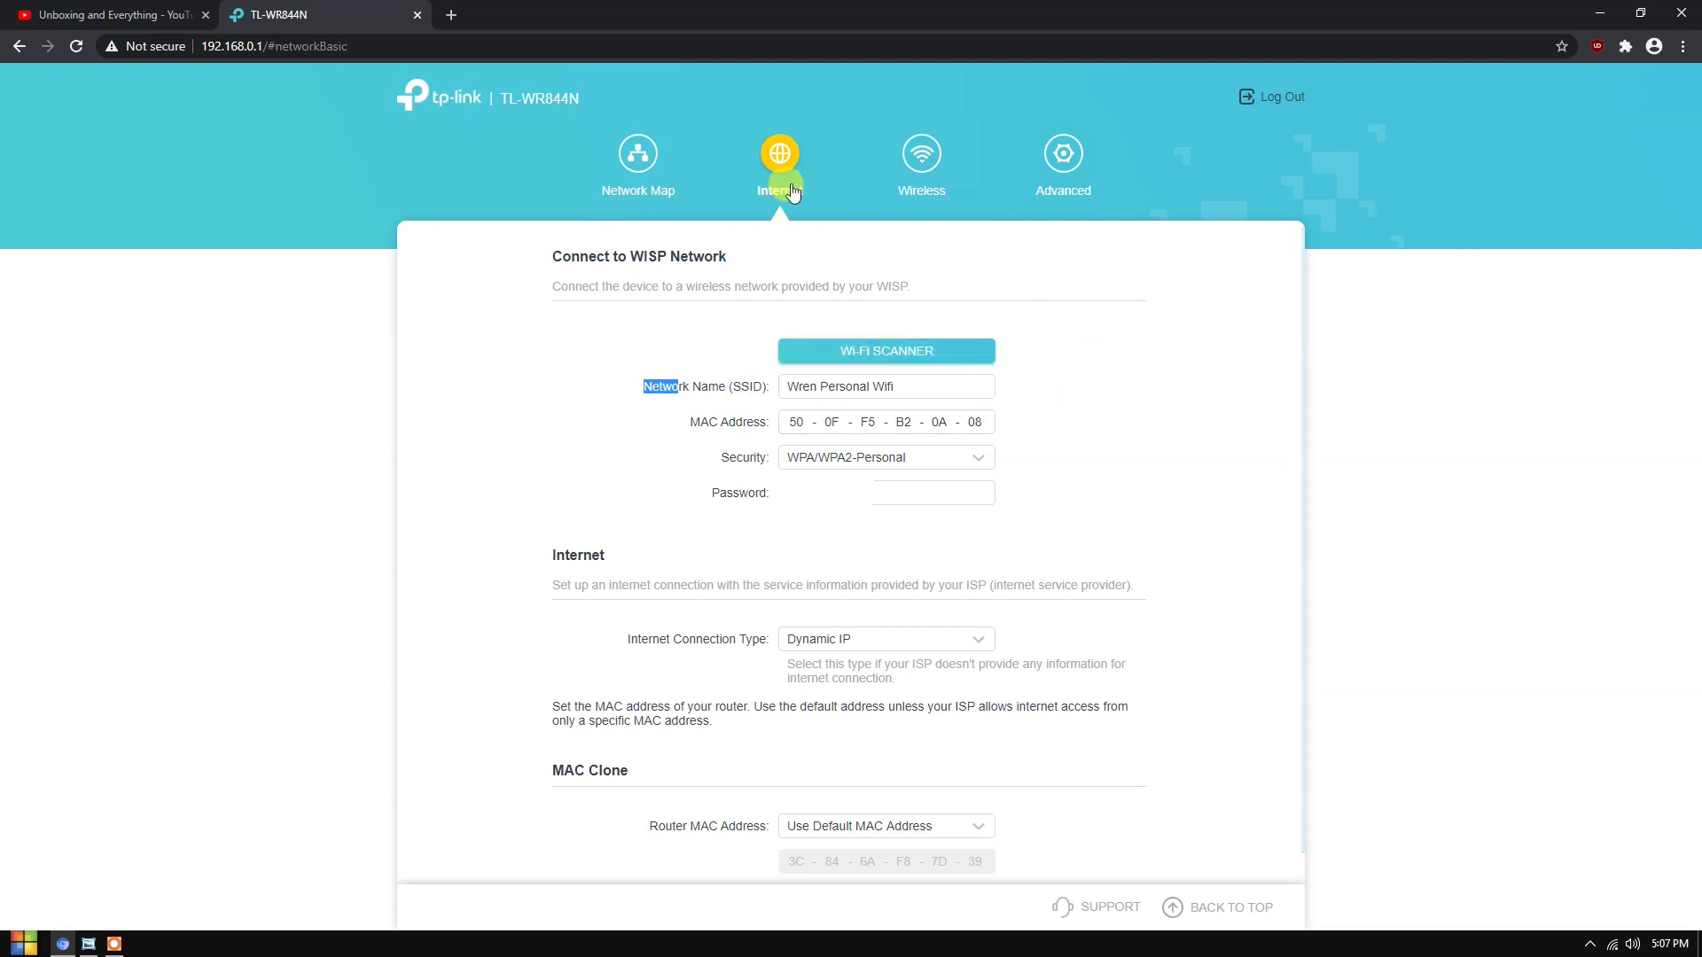
- Scan for nearby Wi-Fi networks with the Wi-Fi Scanner, then close the results list
left_click(601, 373)
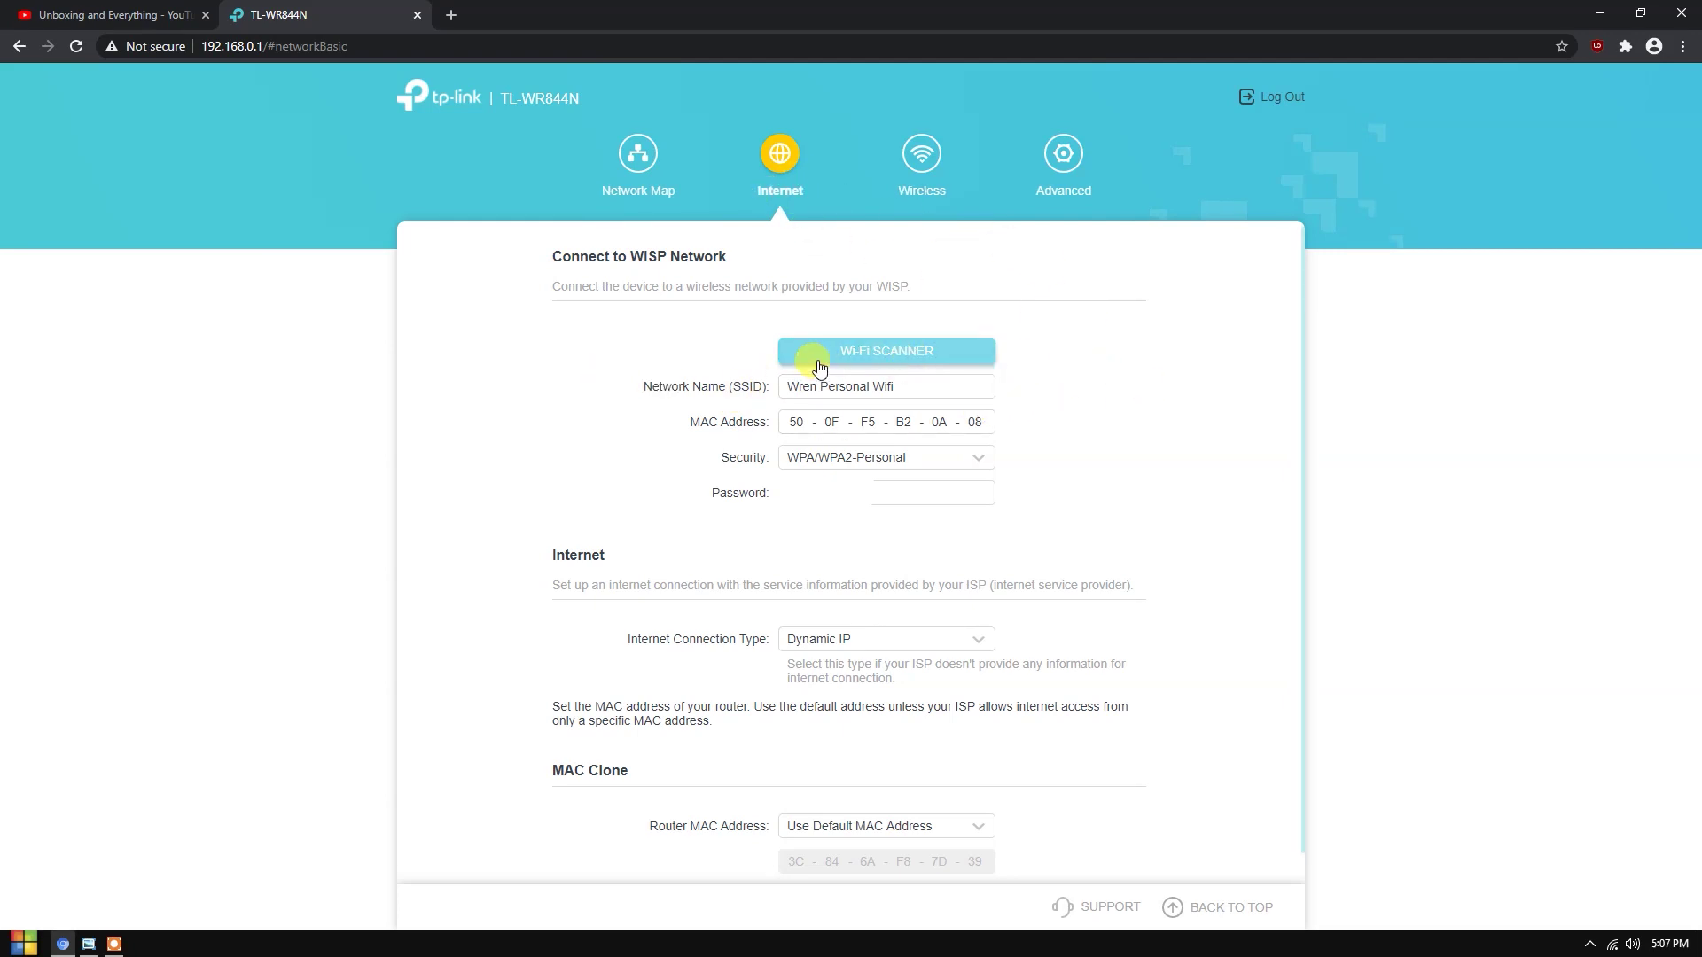
left_click(878, 355)
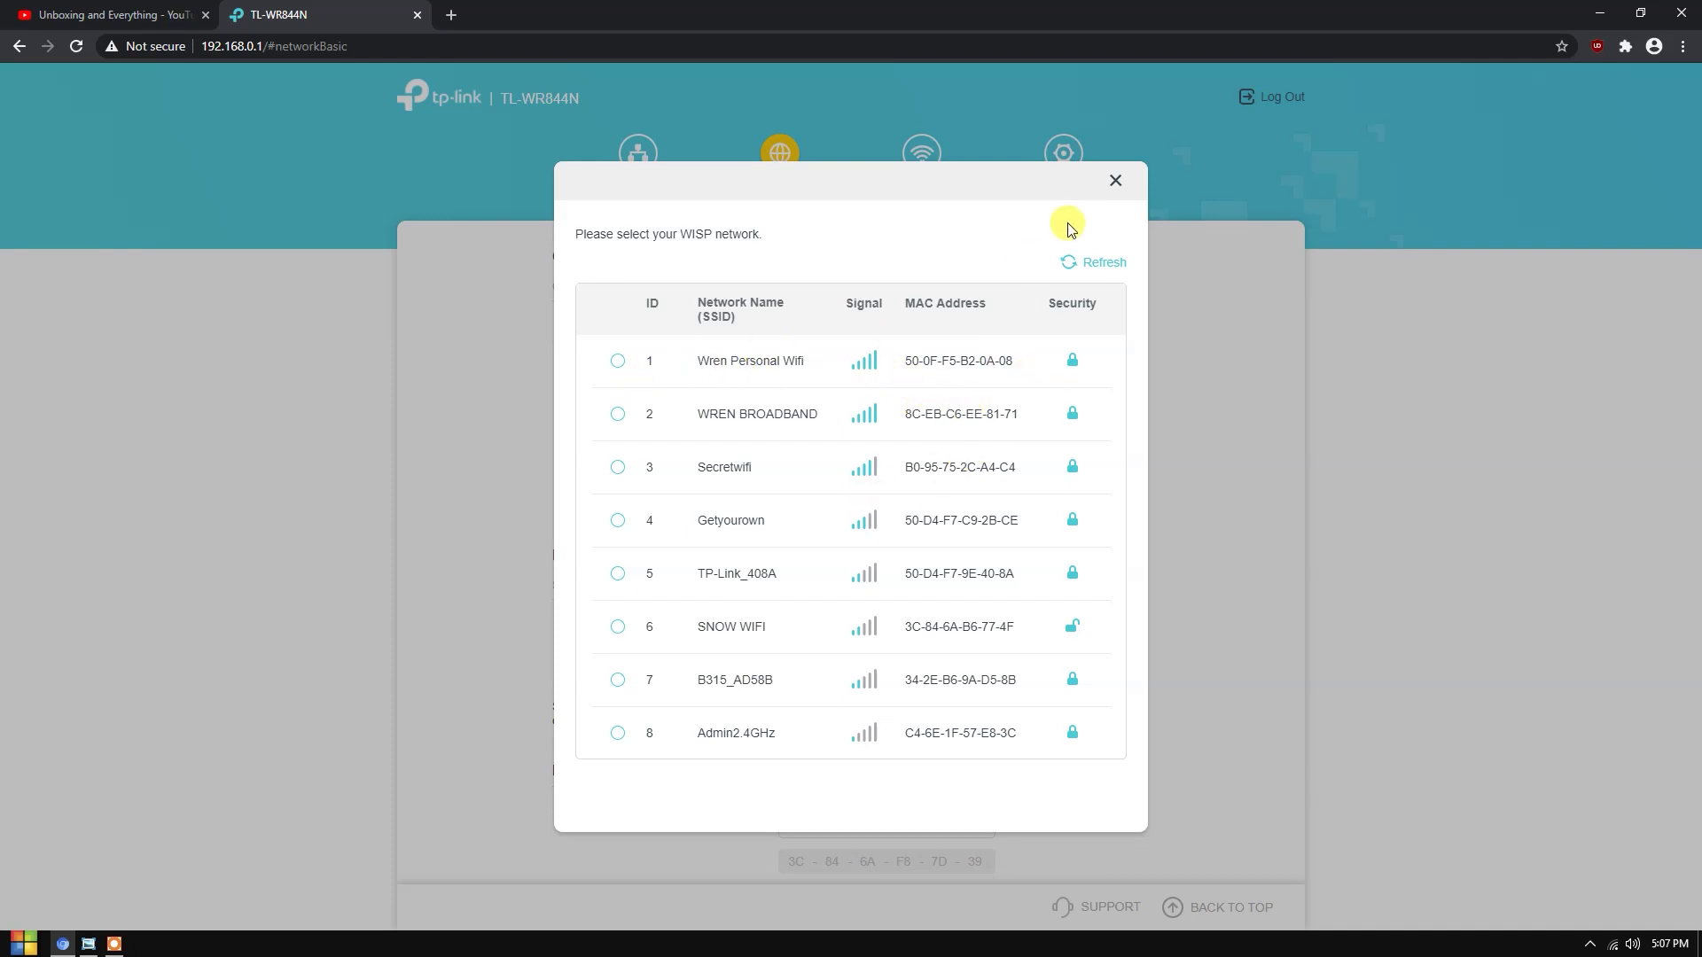
left_click(1117, 183)
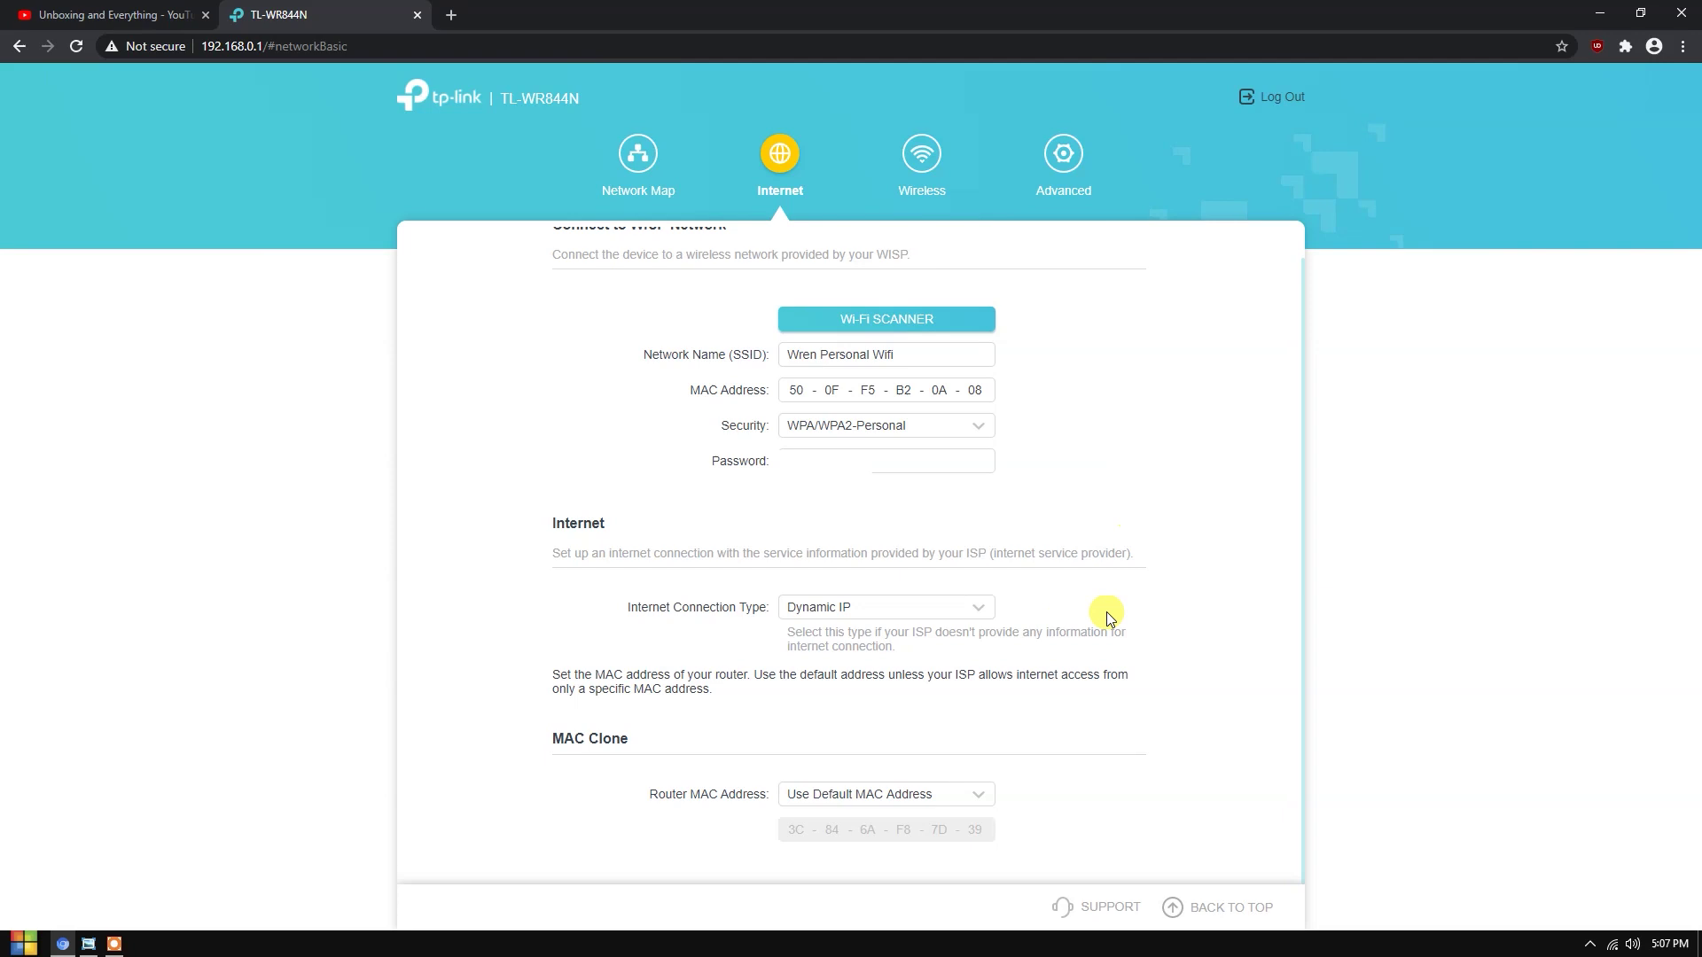
- Leave the Internet Connection Type on Dynamic IP and go to the Wireless settings
left_click(856, 610)
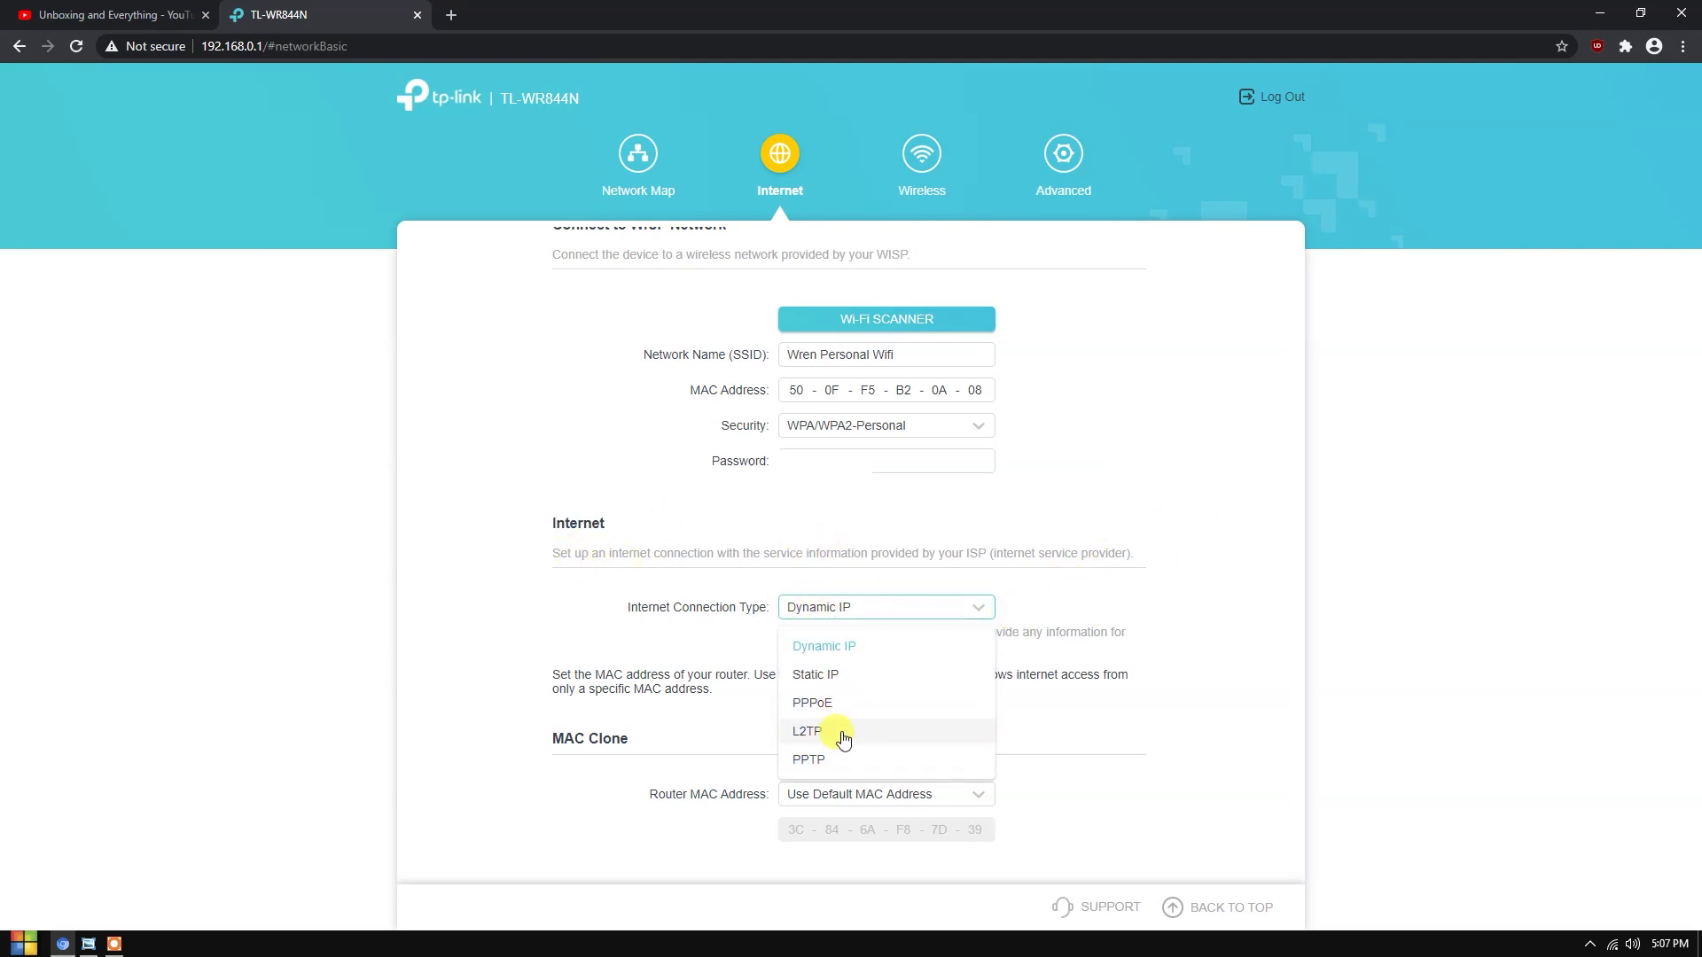
left_click(1183, 643)
scroll(1134, 679, "up", 1)
left_click(925, 164)
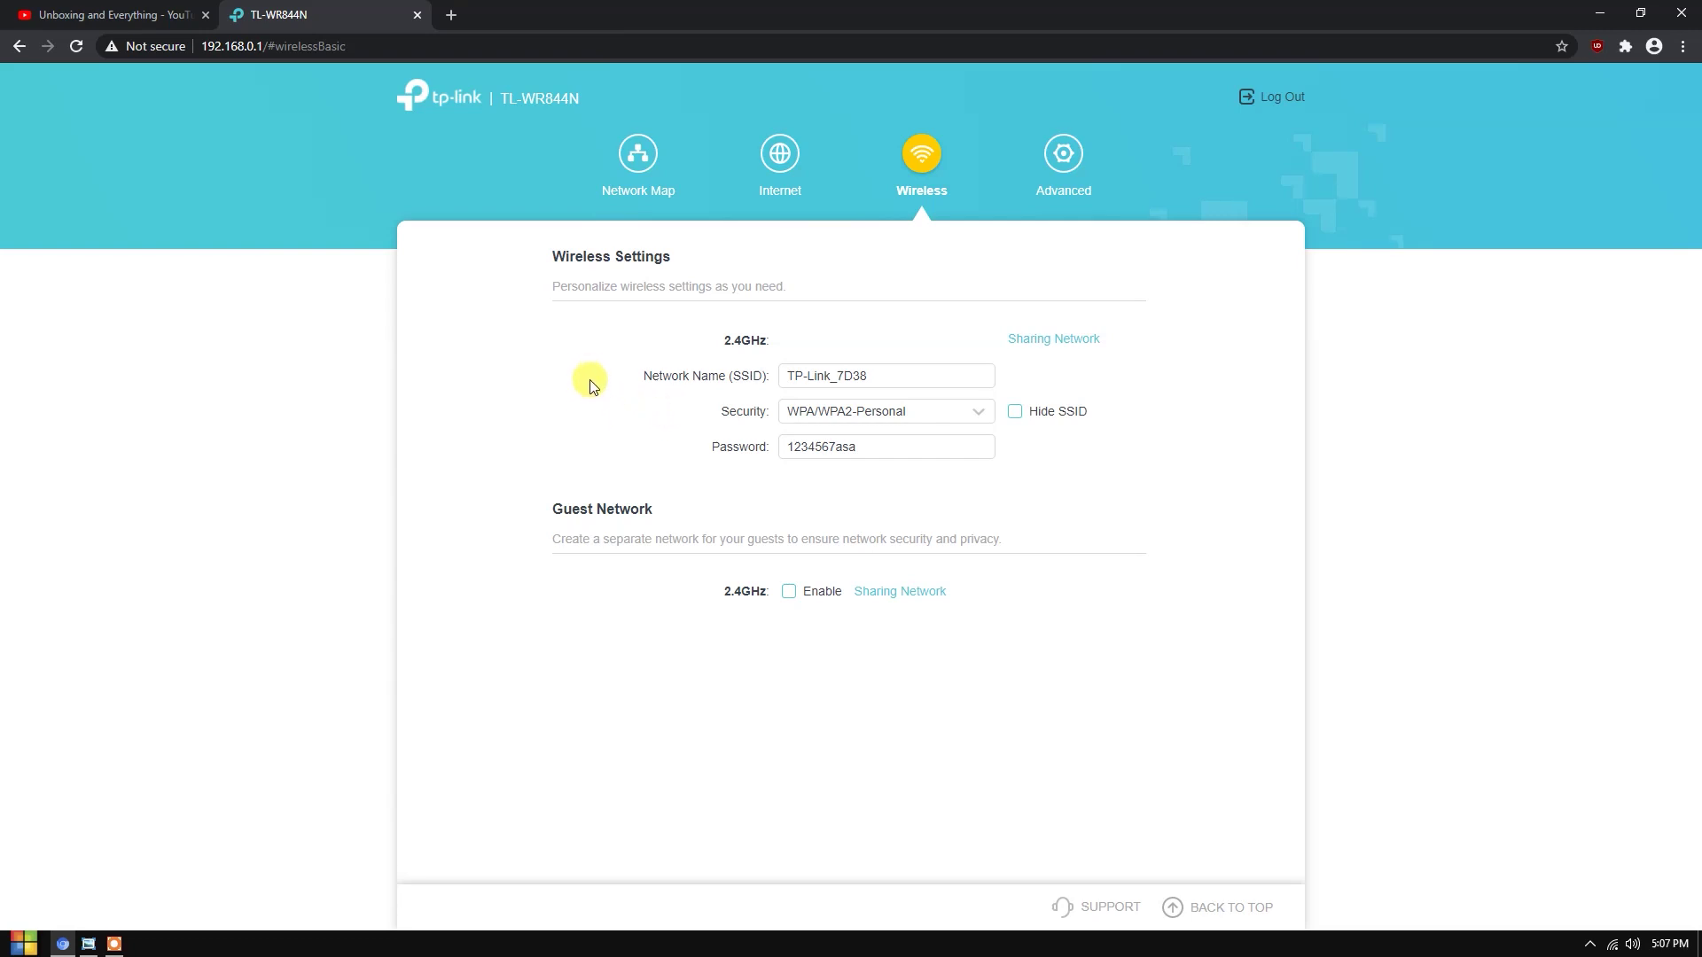
- Review TP-Link_7D38's Wi-Fi password and its WPA/WPA2-Personal security options without changing them
left_click_drag(949, 445, 774, 449)
left_click(866, 445)
left_click_drag(897, 446, 748, 446)
left_click(904, 416)
left_click(1171, 453)
- Check on the Operation Mode page that WISP Mode is marked current
left_click(1059, 156)
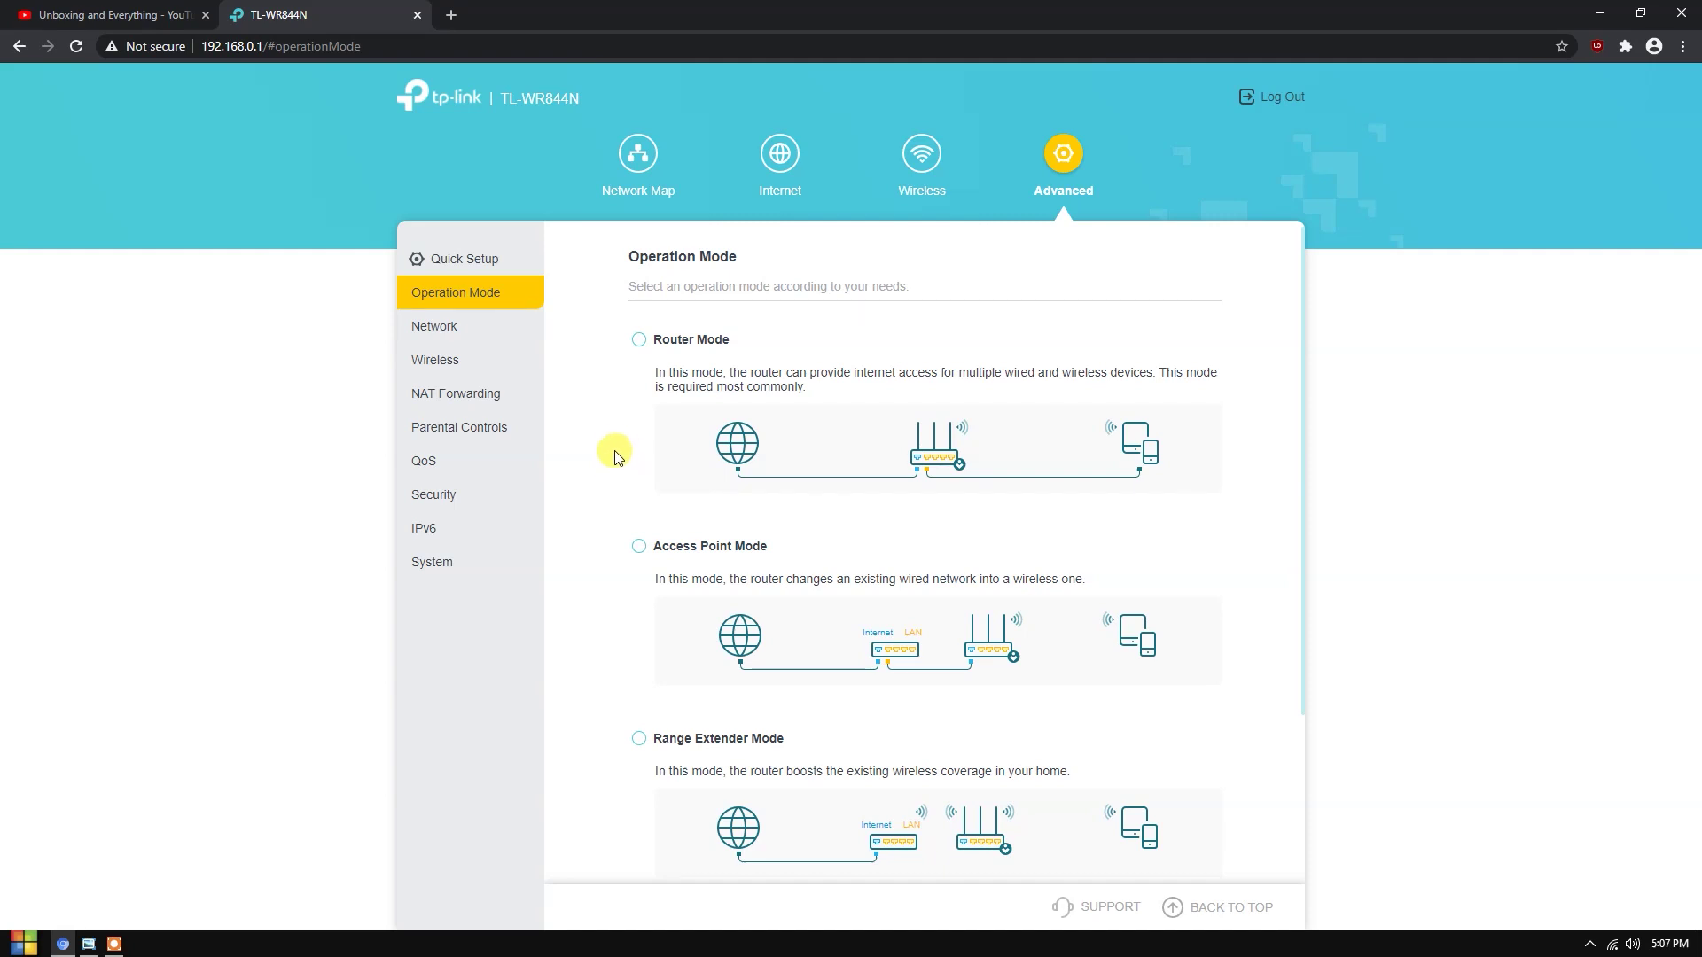
scroll(813, 725, "down", 1)
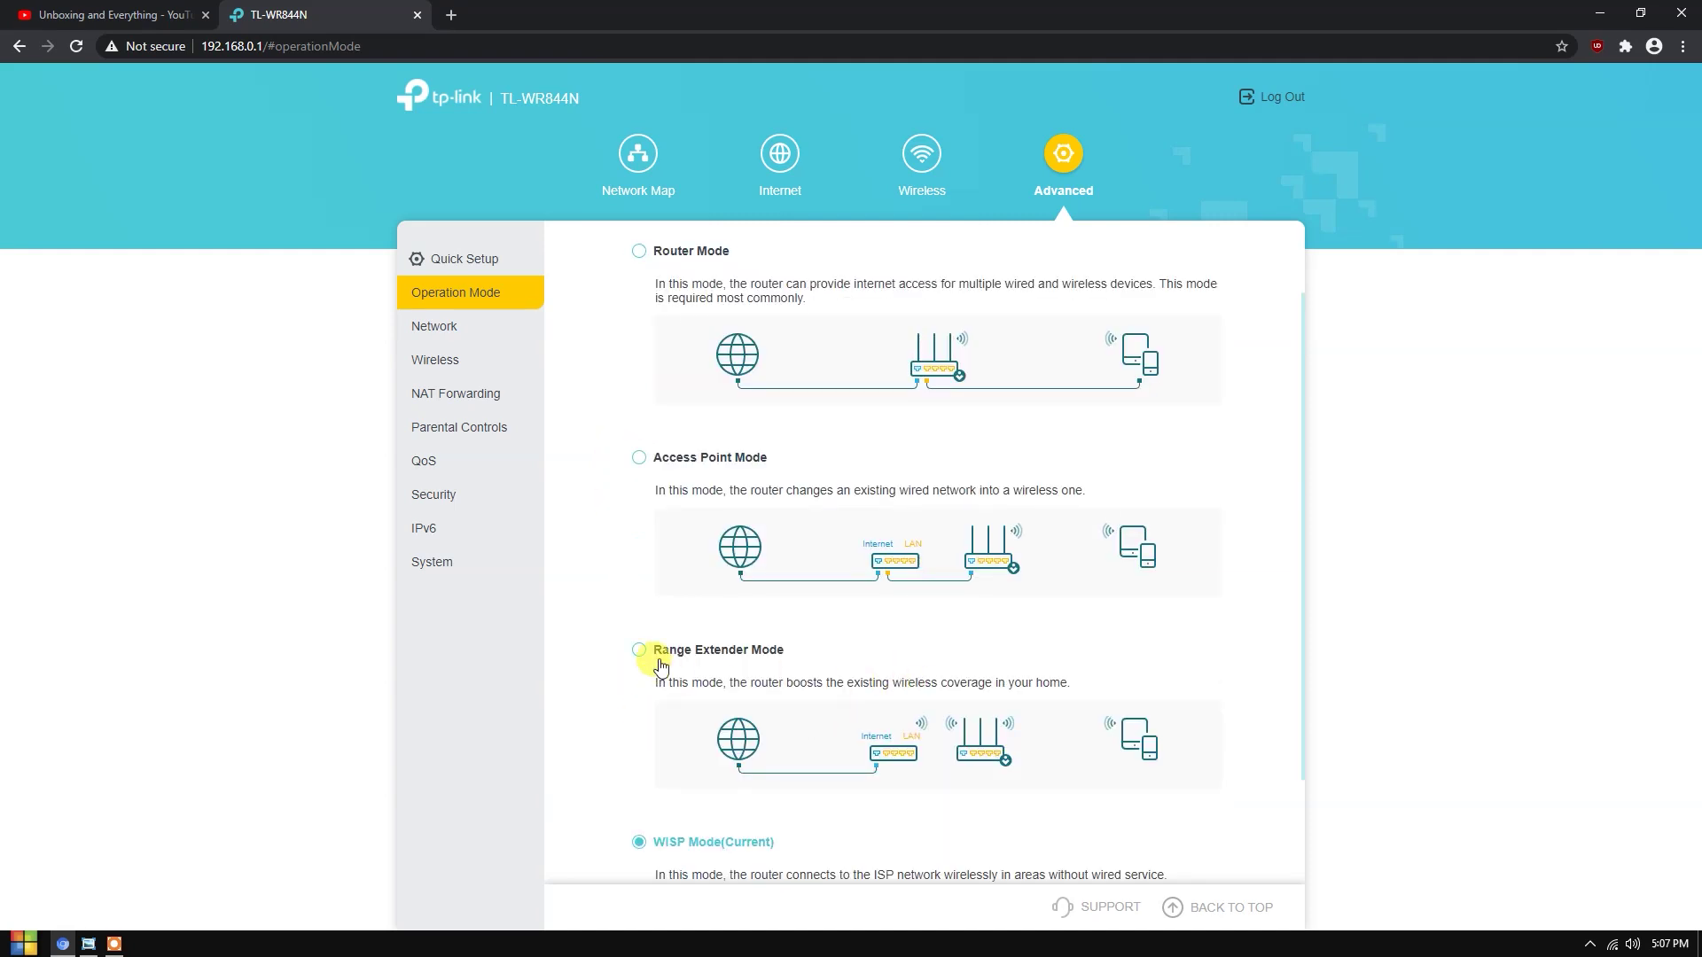
scroll(680, 615, "up", 1)
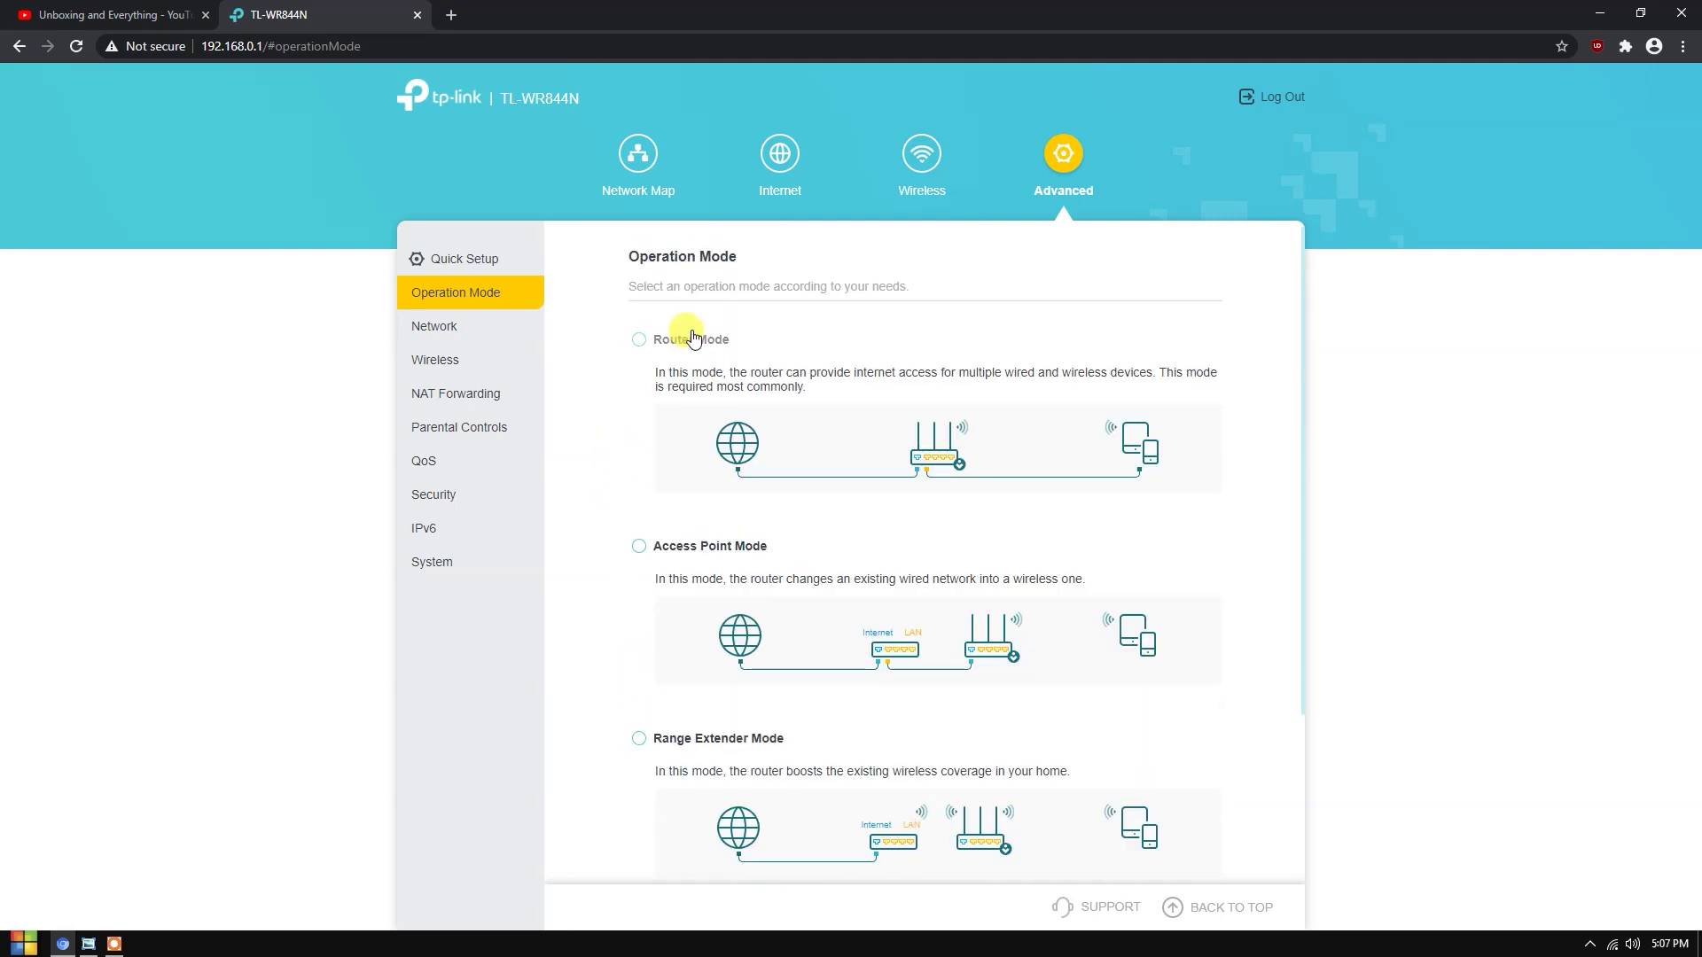
- Browse the Network, System, IPv6 and QoS pages, then skip Quick Setup back to the Network Map
left_click(427, 327)
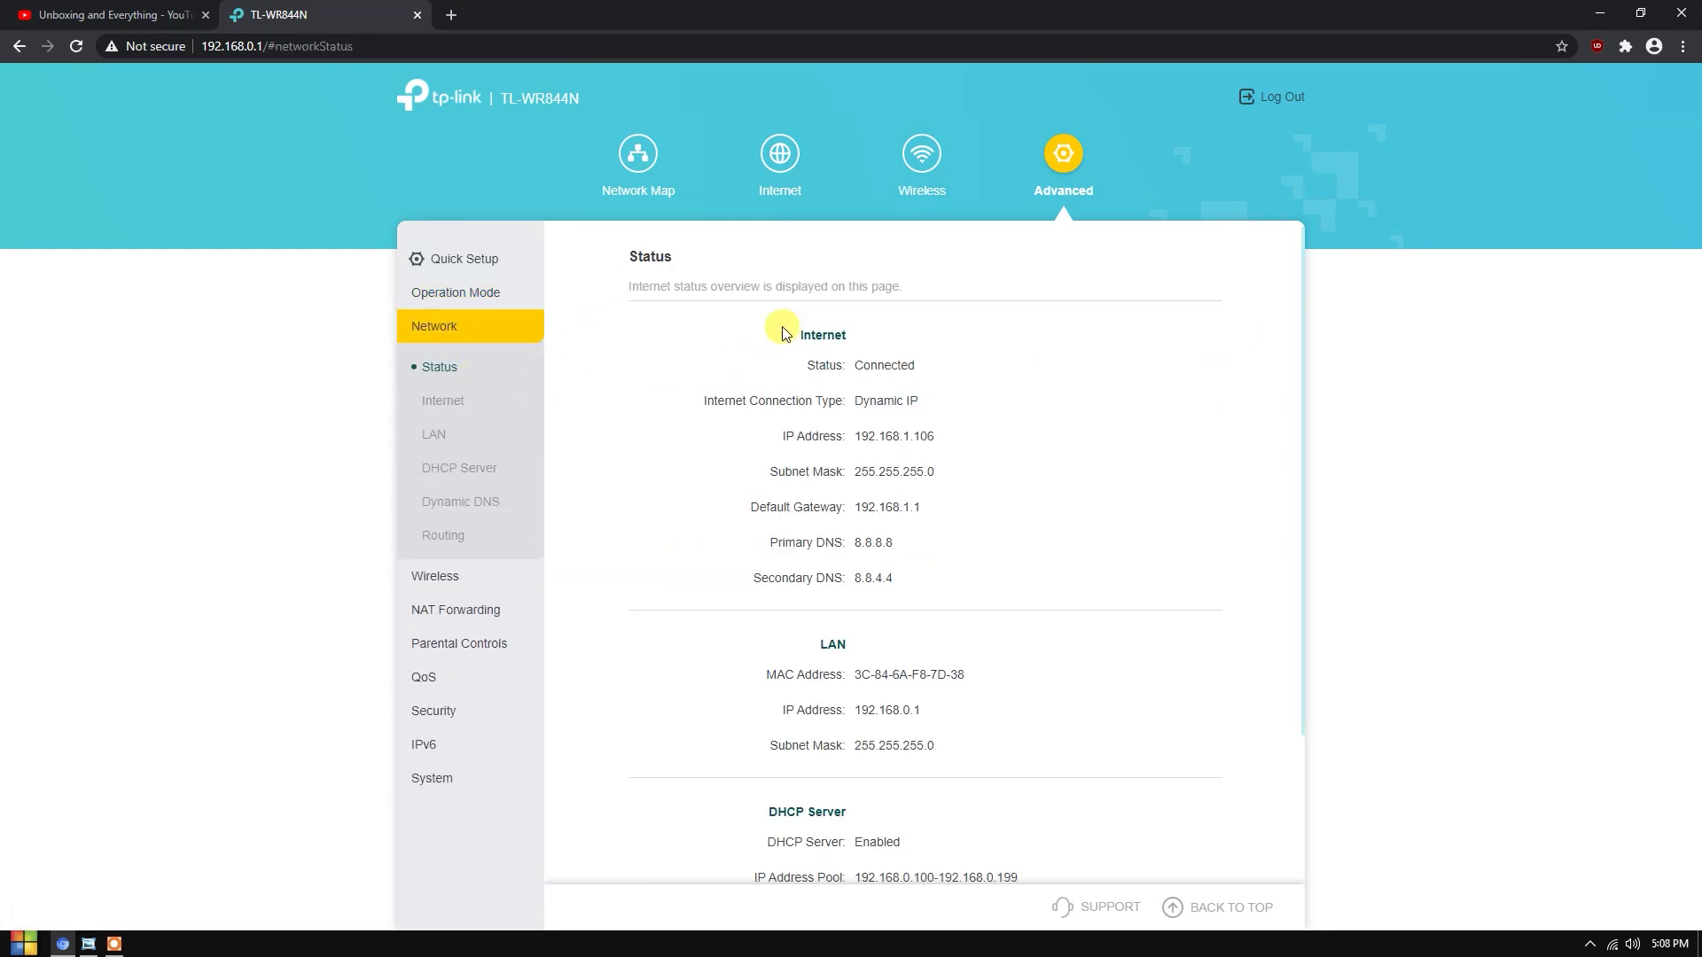
left_click(440, 406)
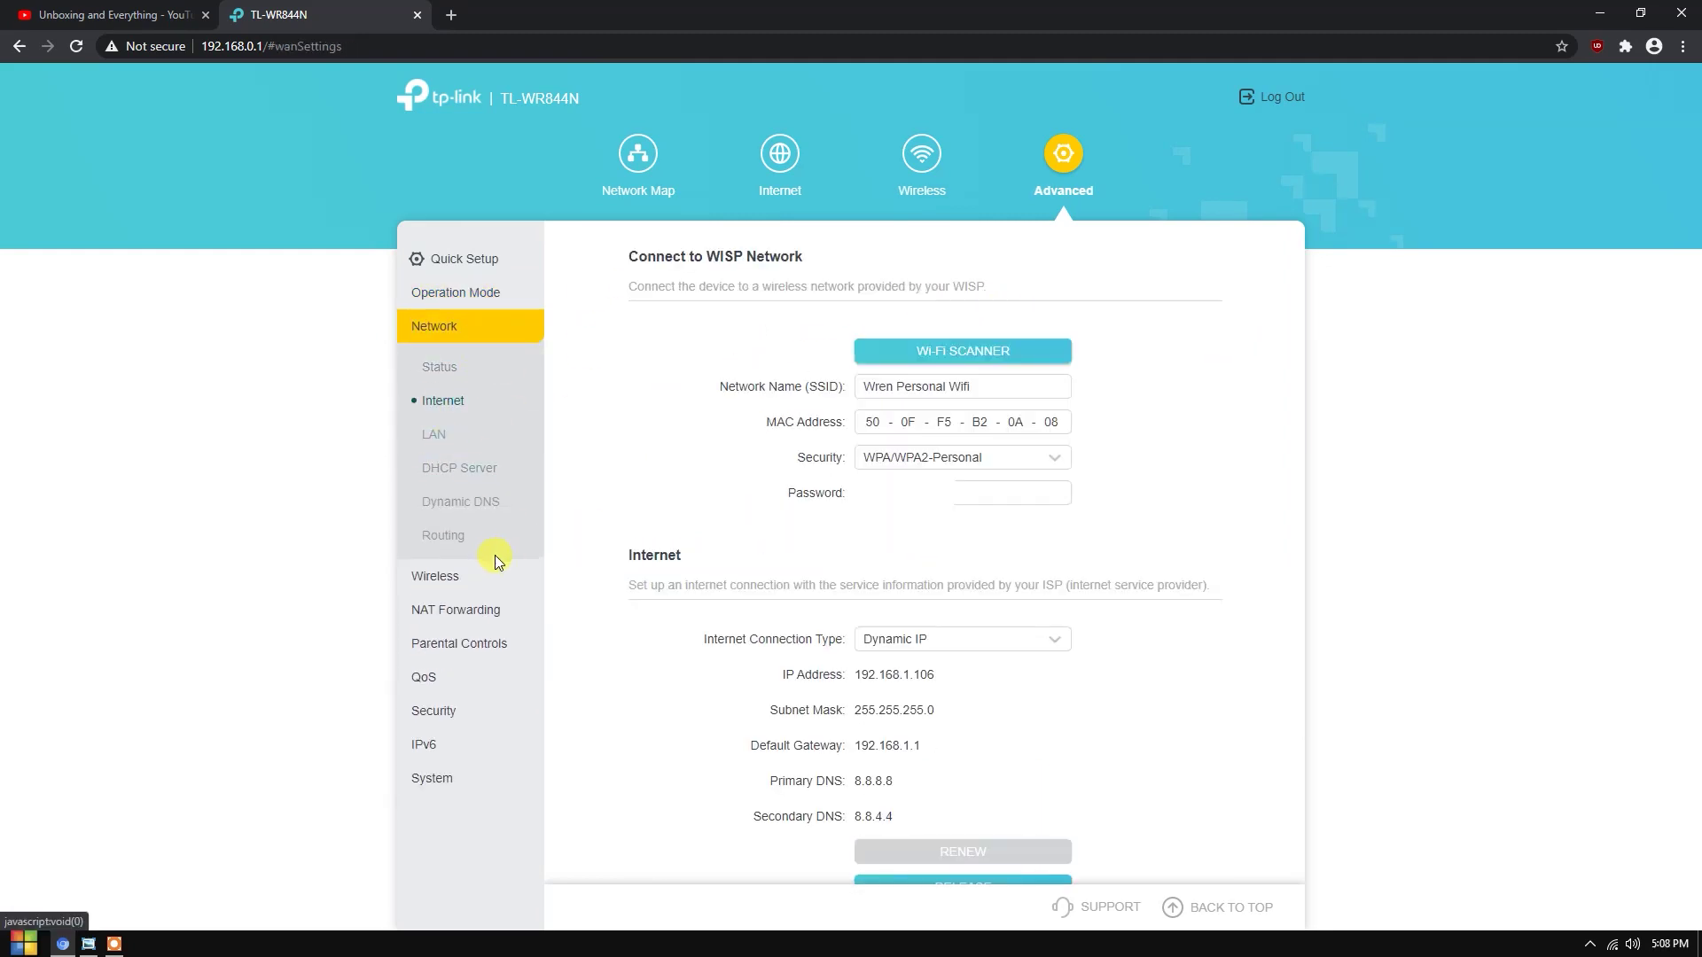
left_click(432, 778)
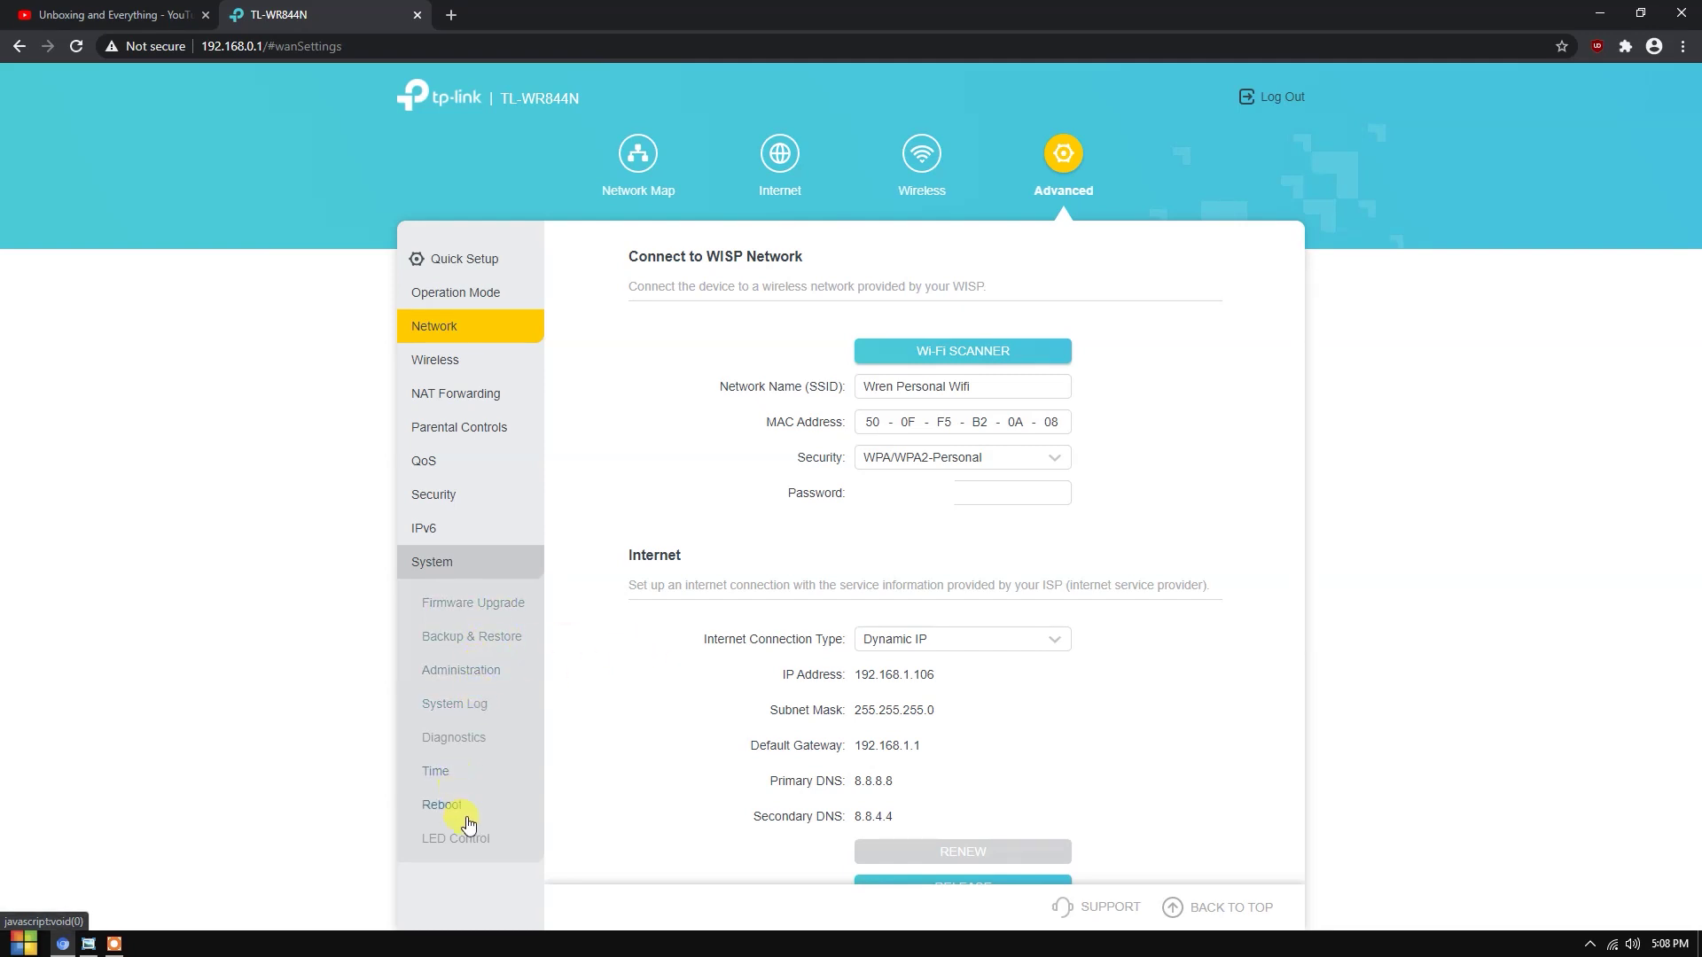
left_click(480, 519)
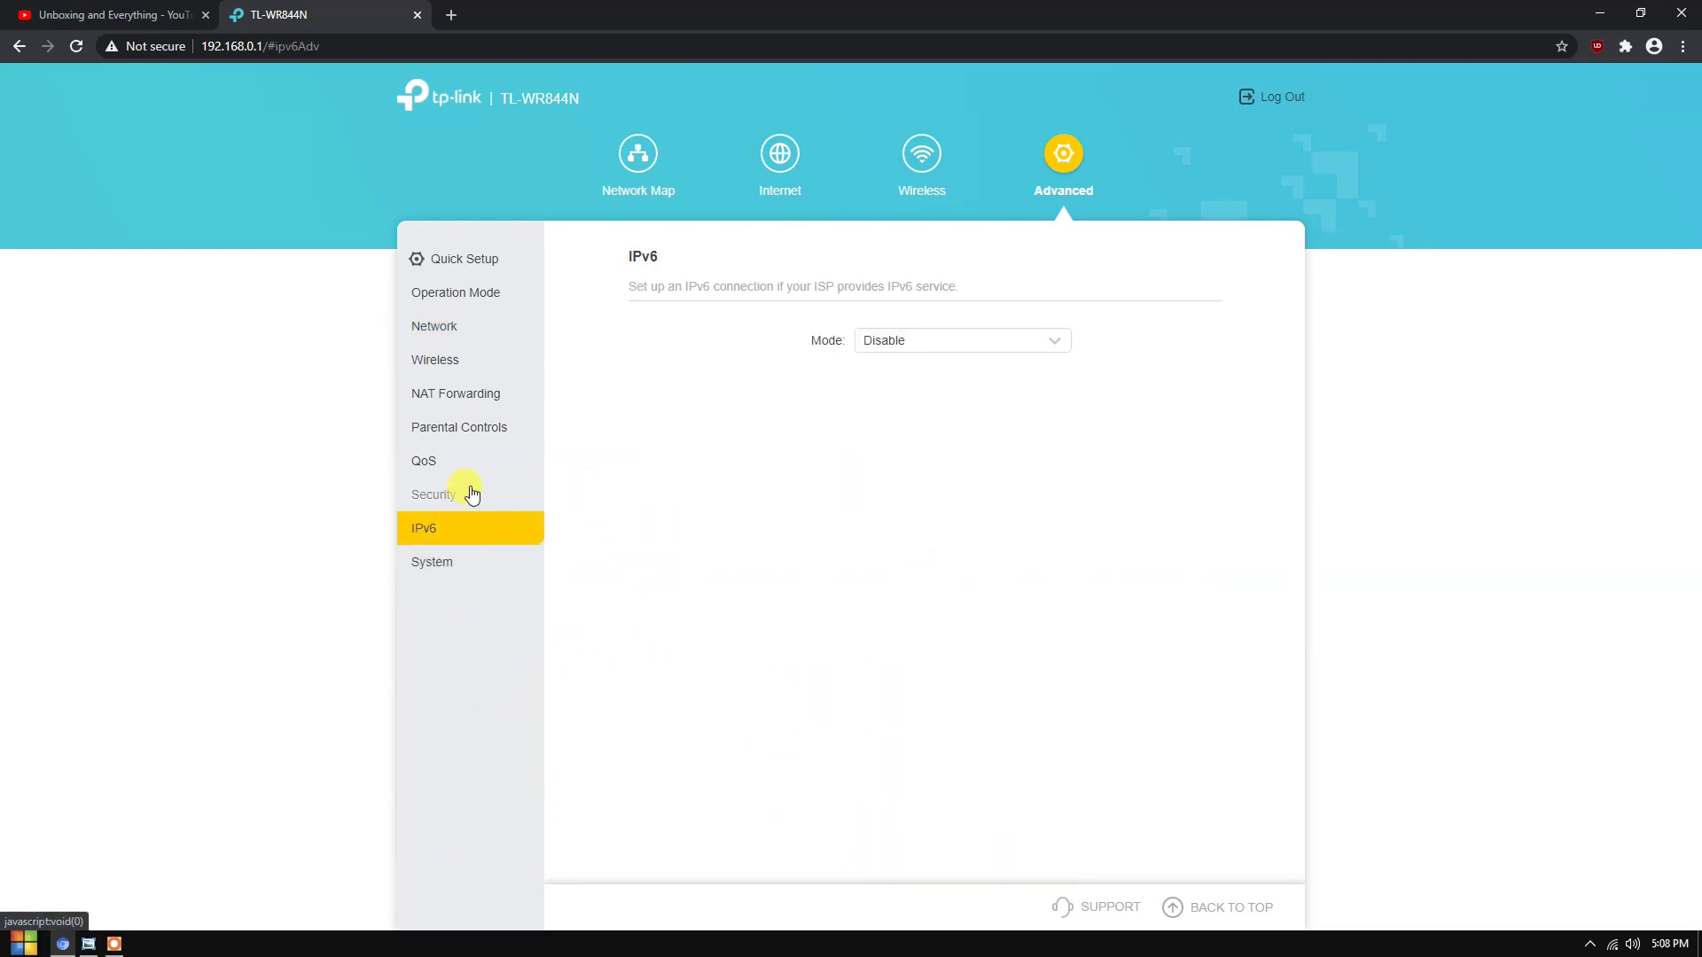
left_click(477, 454)
left_click(479, 260)
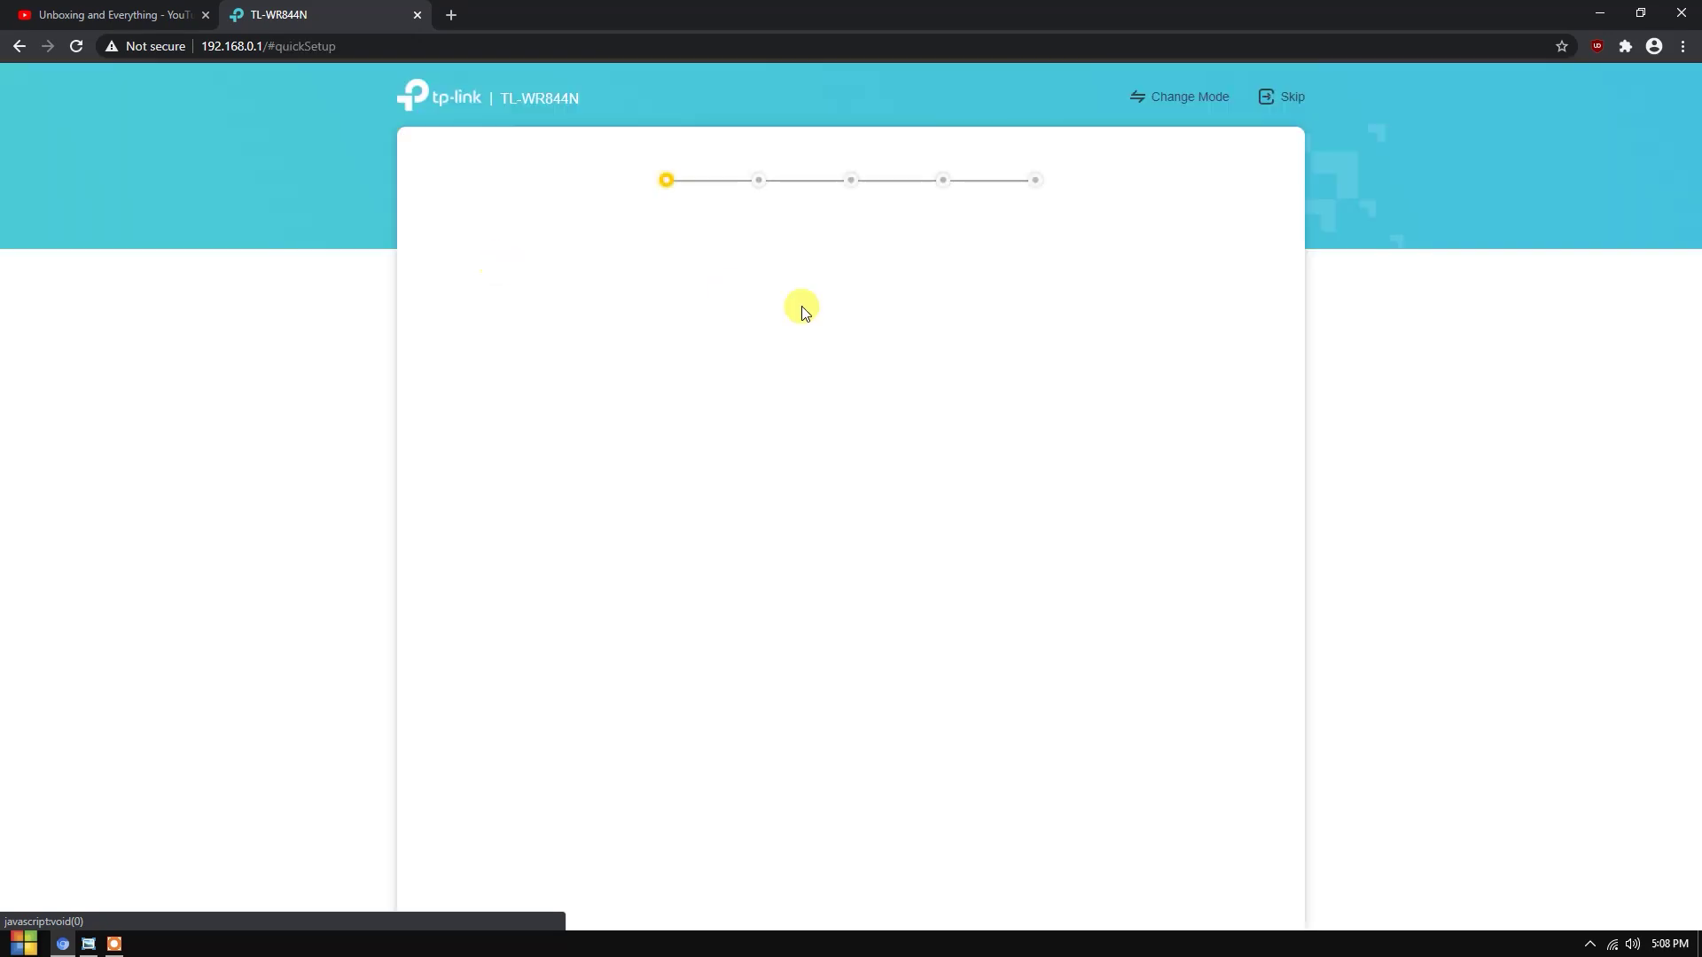
left_click(1287, 99)
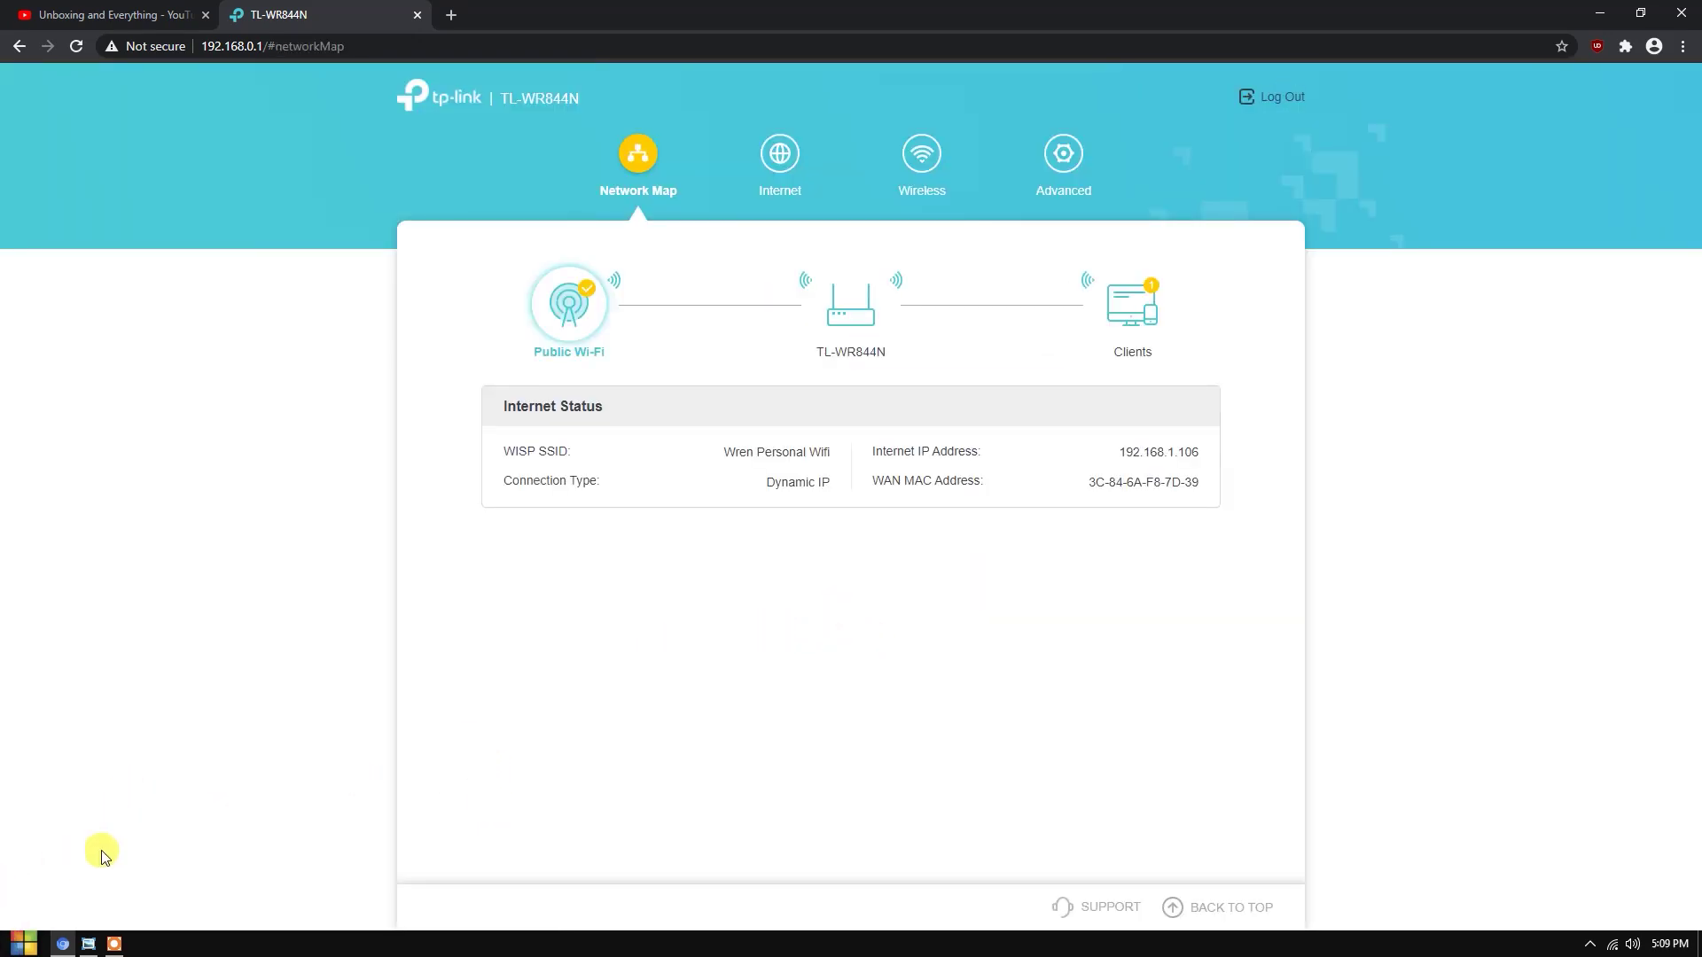
- Launch cmd as administrator and run a continuous ping to 8.8.8.8
left_click(17, 945)
type("cmd")
key("ctrl+shift+Return")
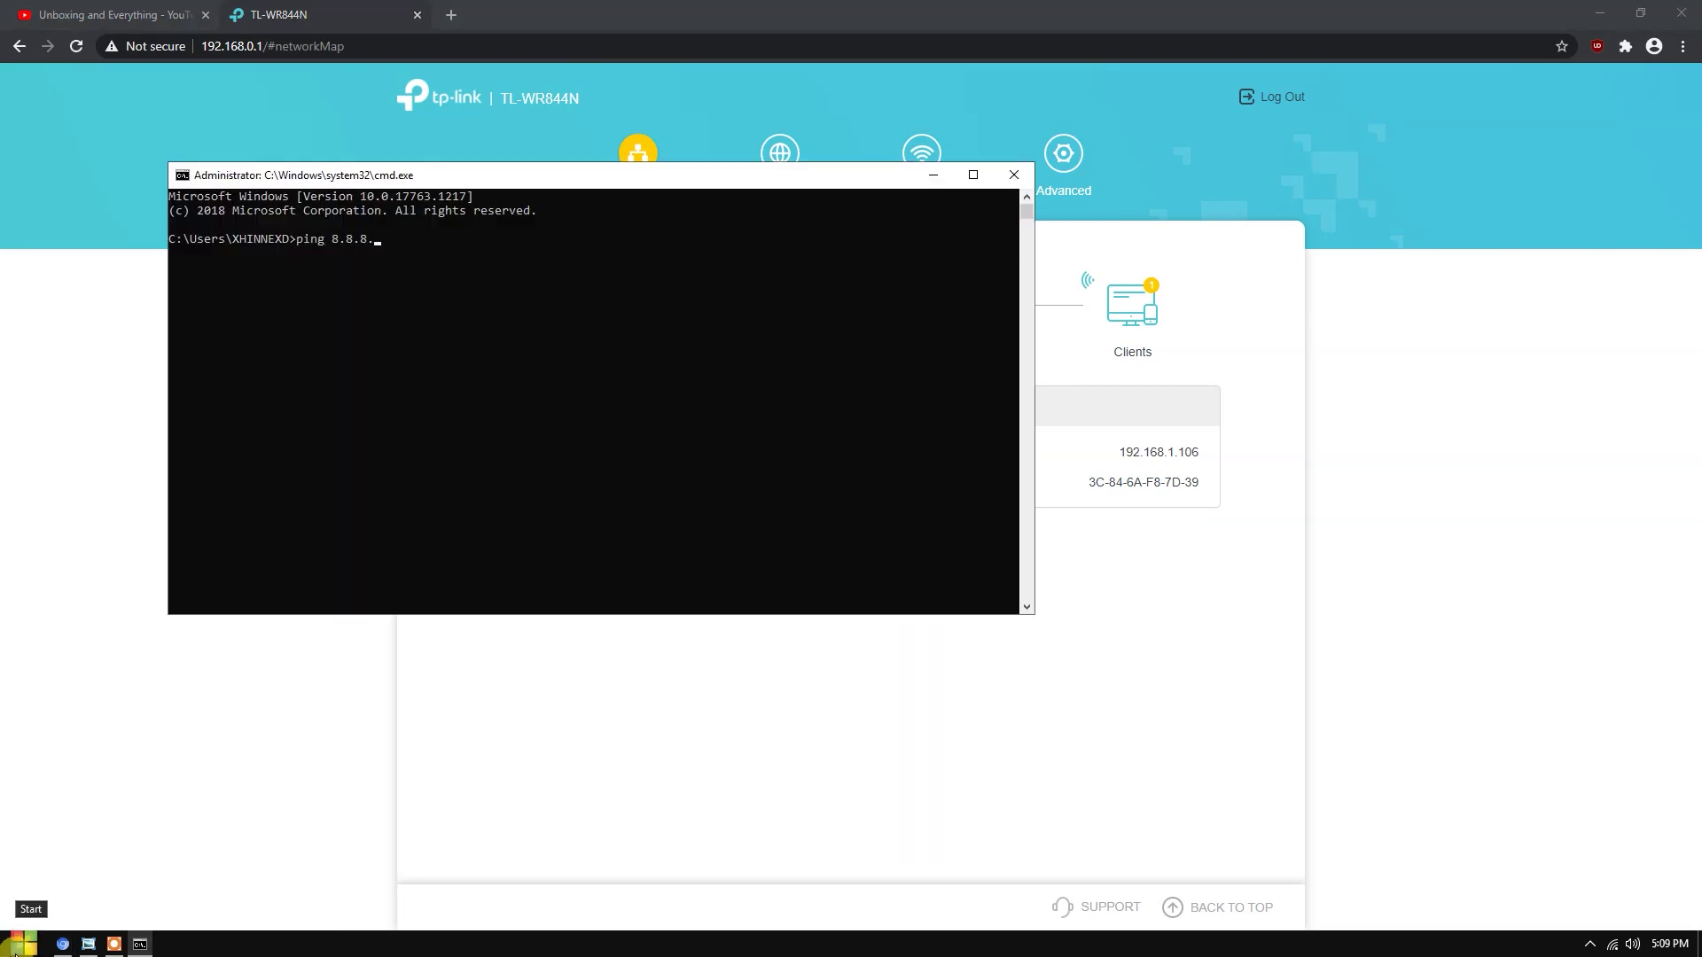
key("Return")
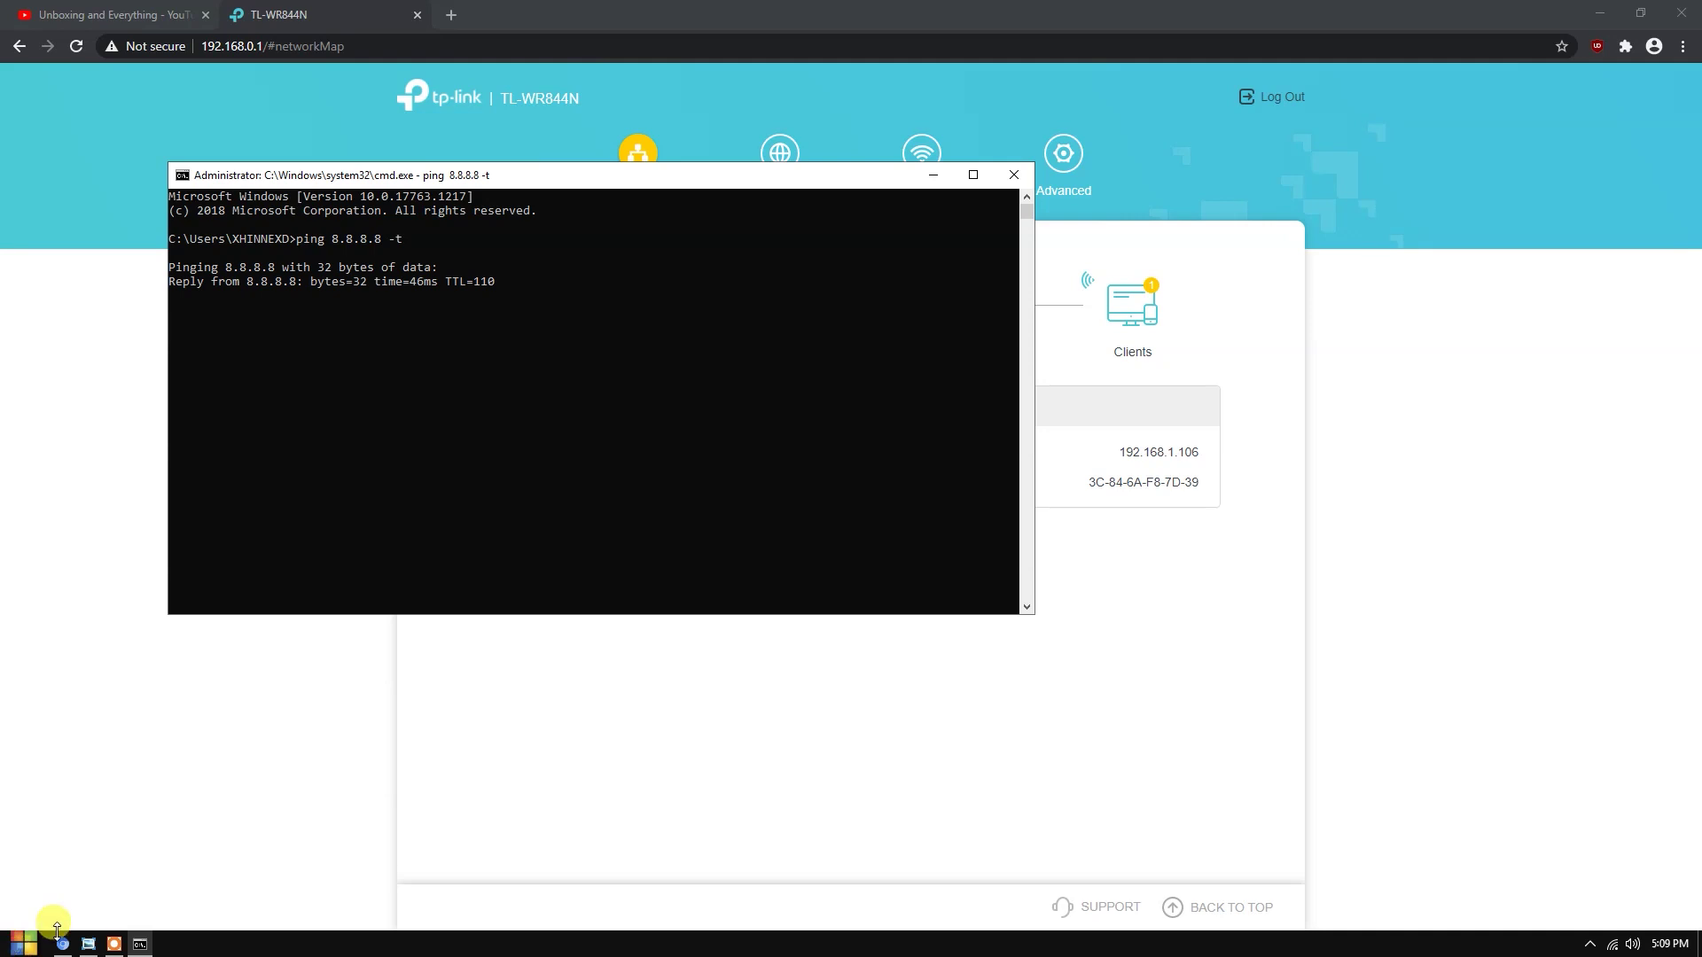
- Pause the ping output at the 46 ms reply and reposition the Command Prompt window
left_click(456, 395)
left_click_drag(728, 175, 608, 295)
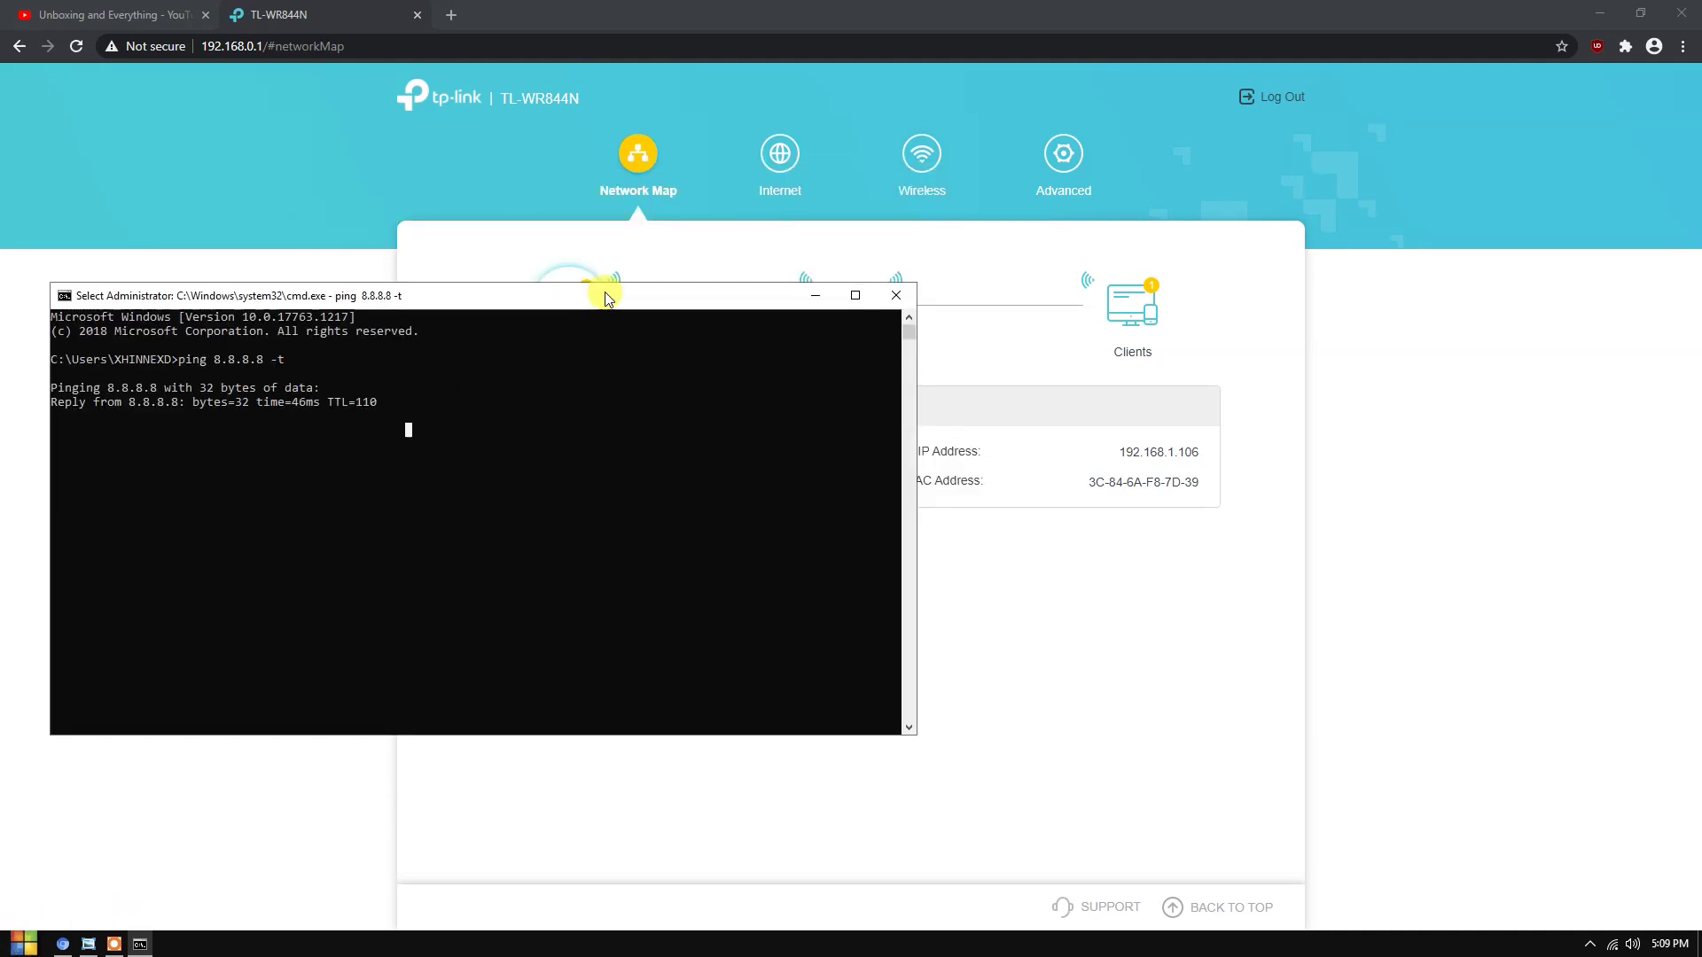
left_click(78, 418)
left_click(243, 429)
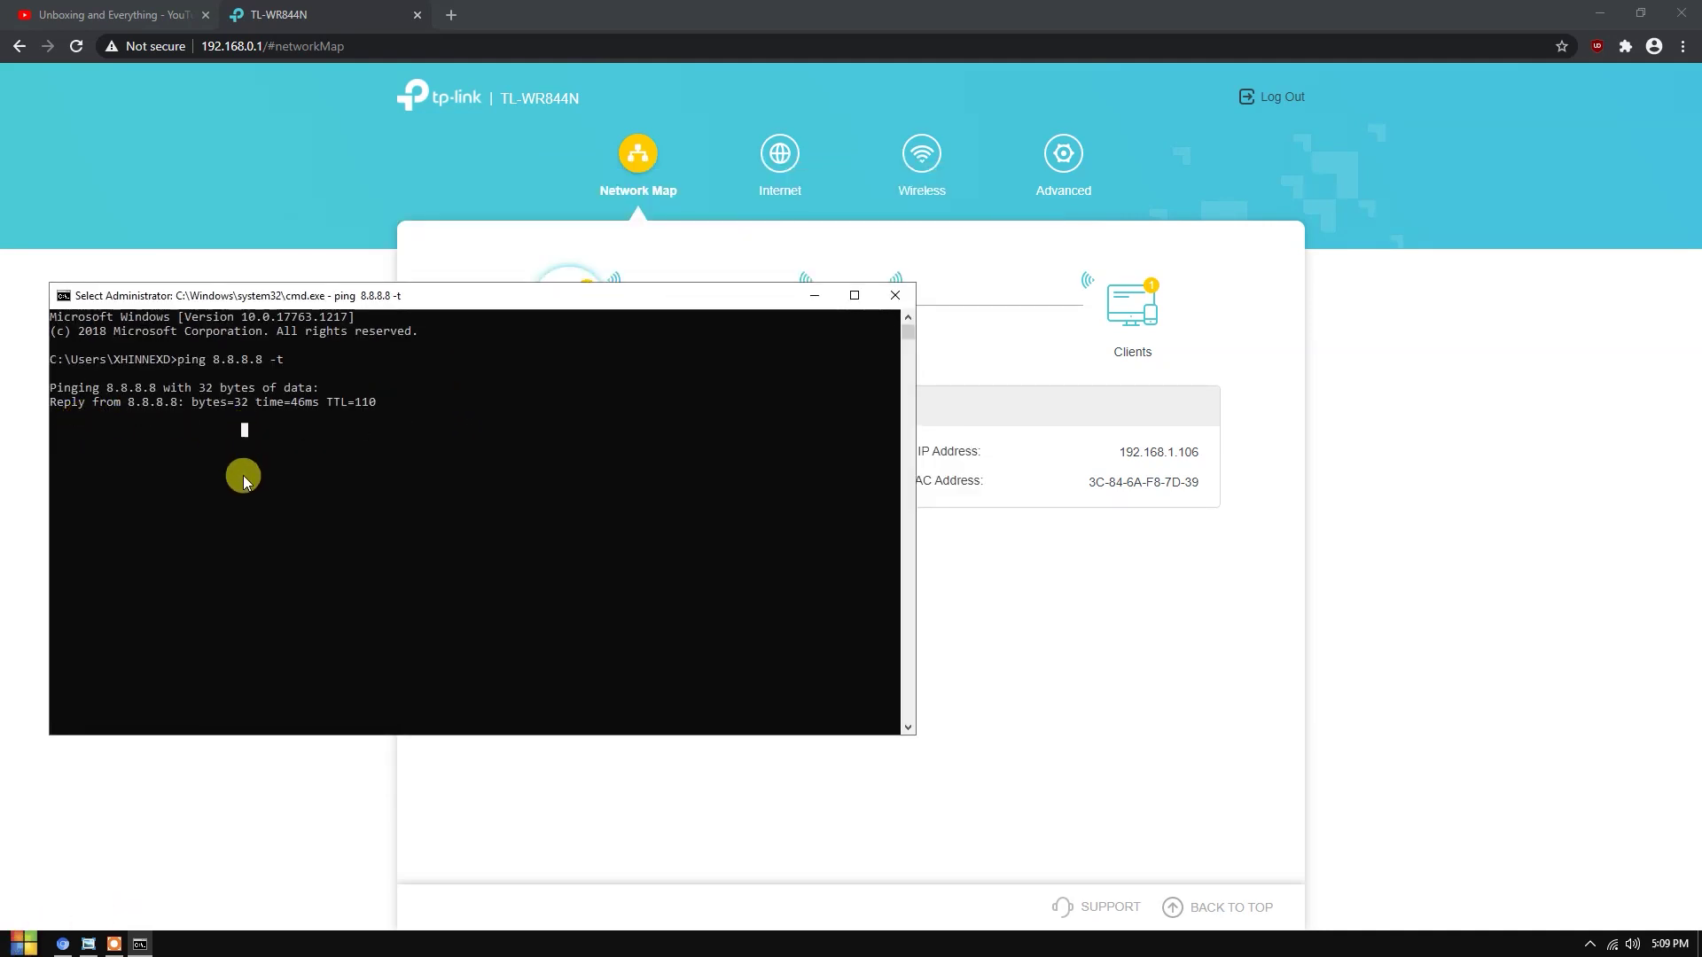
left_click(131, 431)
left_click(88, 443)
left_click(281, 429)
left_click(75, 418)
left_click(436, 429)
left_click_drag(471, 301, 452, 414)
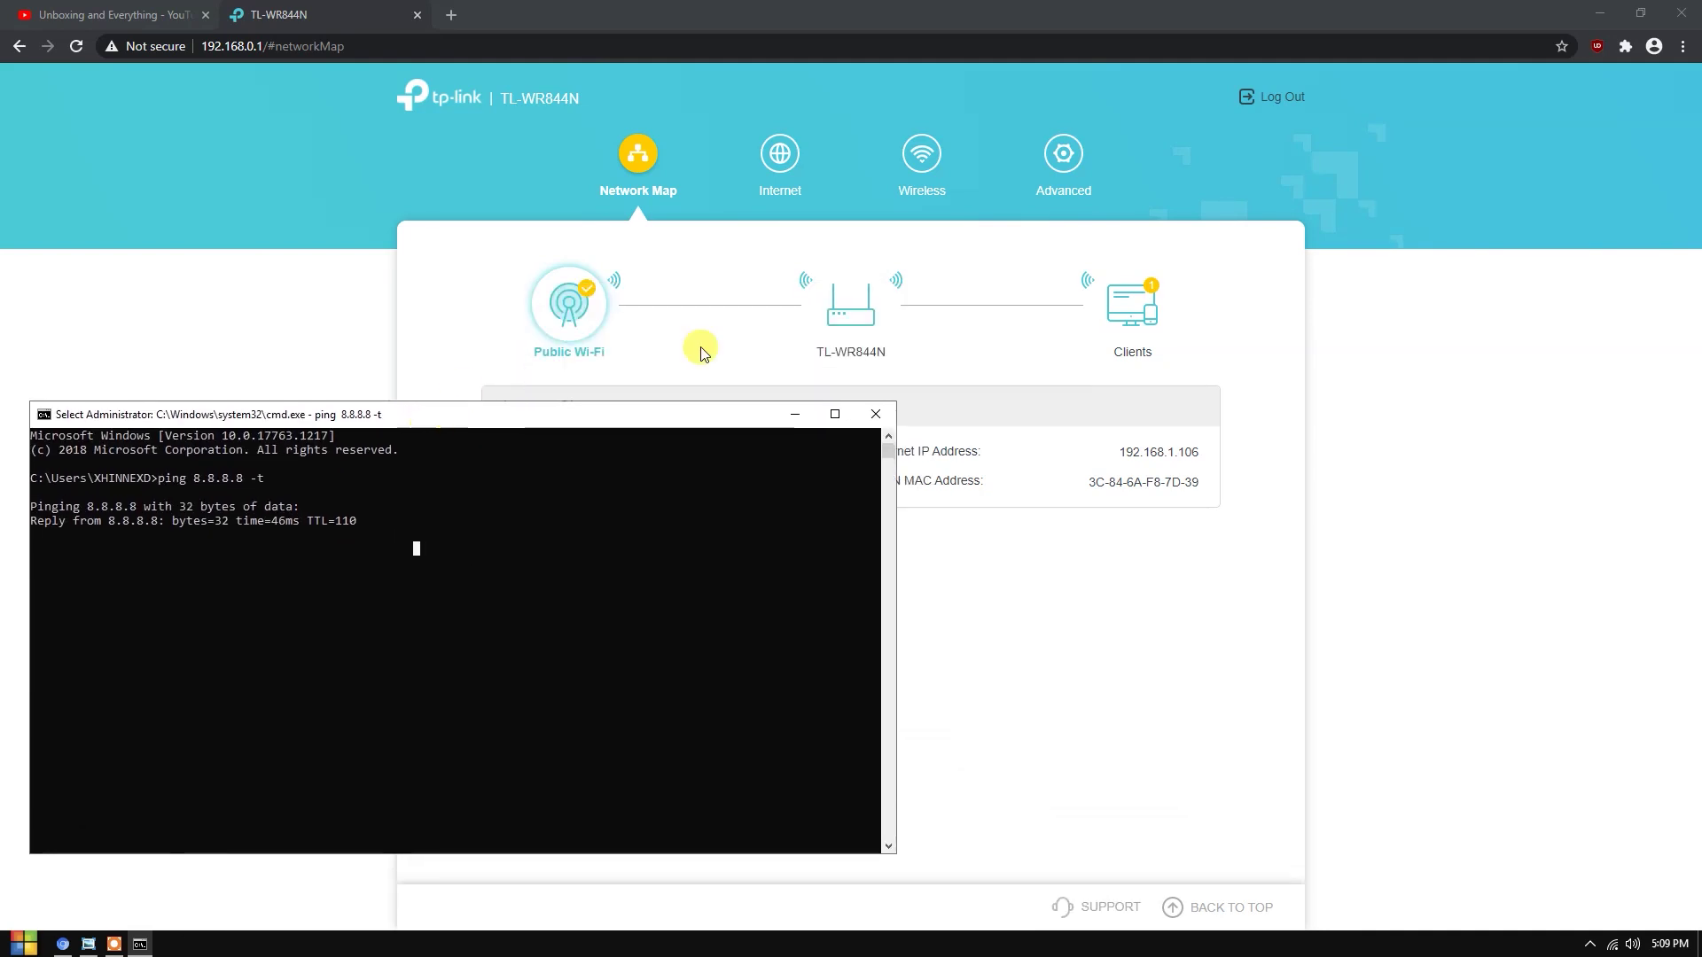
left_click_drag(679, 421, 812, 436)
- Bring the TL-WR844N Network Map forward and highlight its Internet Status panel
left_click(550, 337)
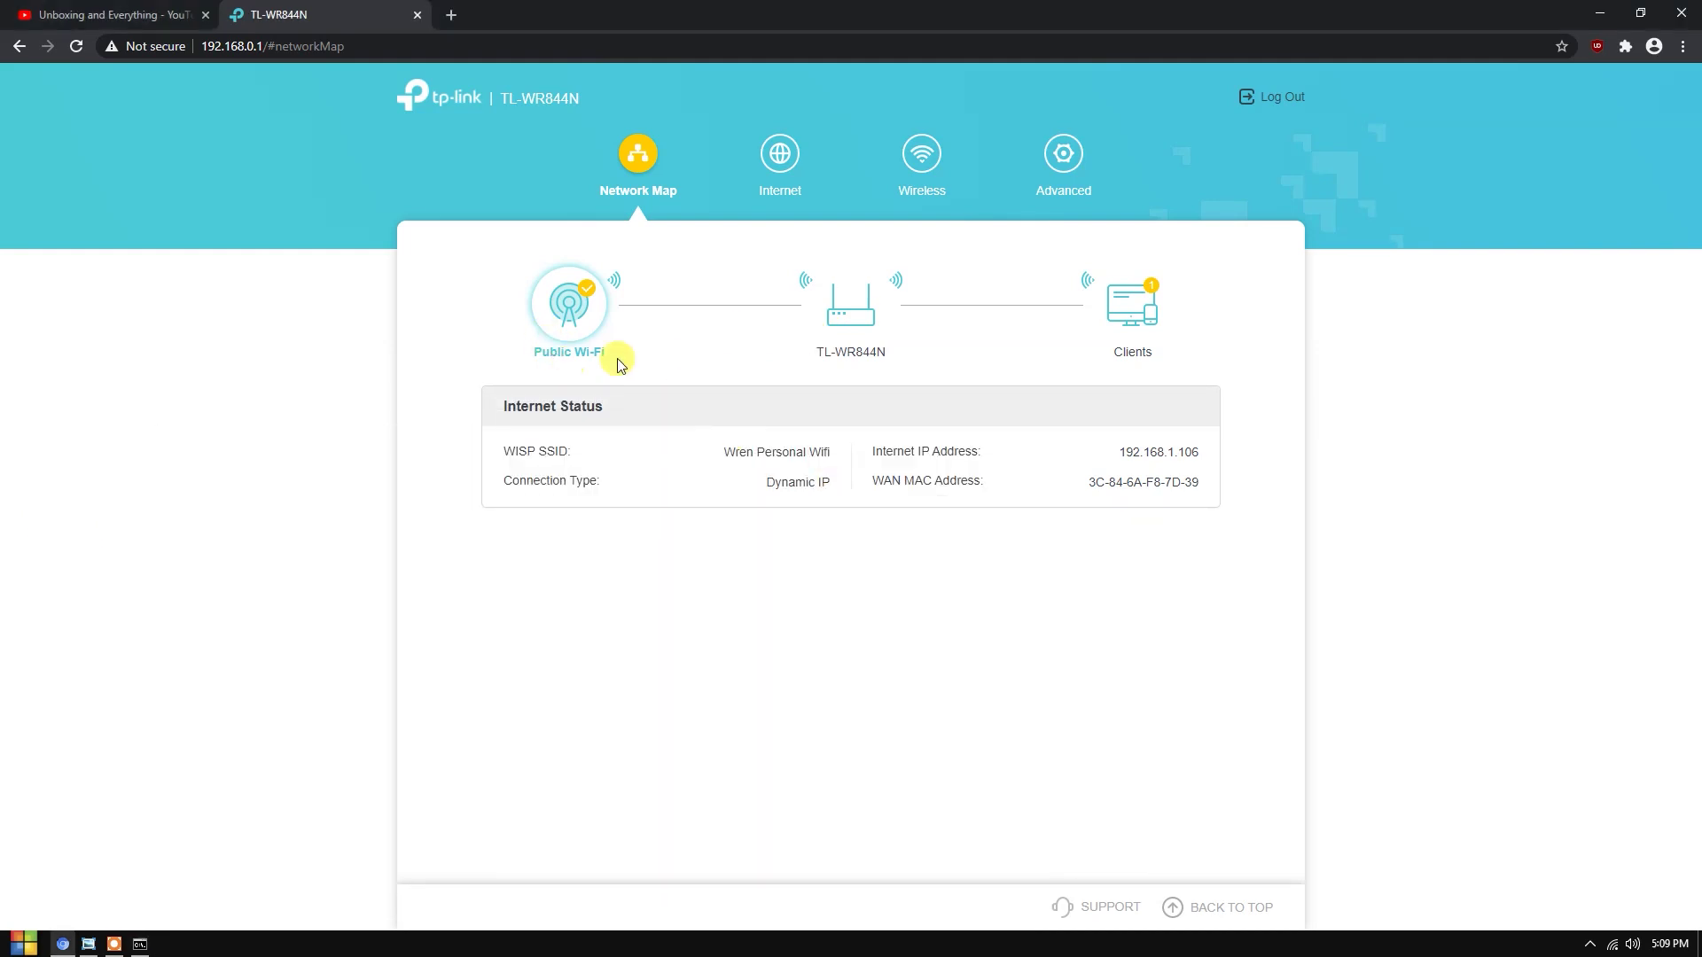
left_click_drag(443, 394, 982, 507)
left_click(1188, 596)
left_click_drag(383, 219, 1188, 608)
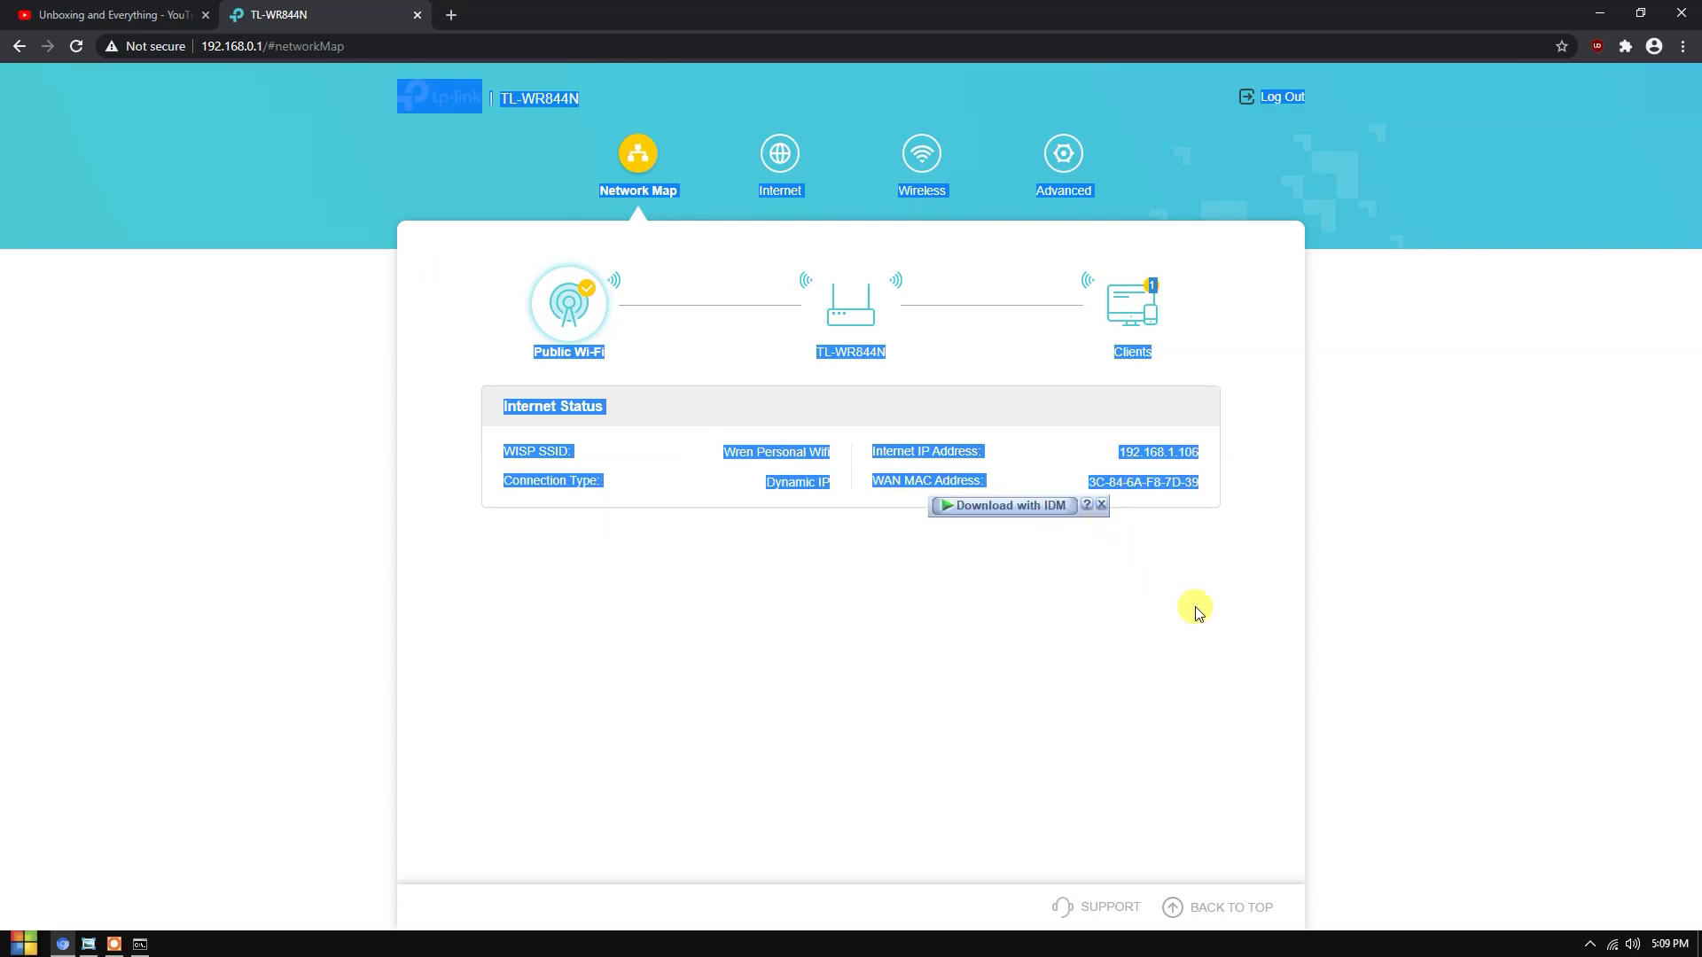
left_click(1189, 608)
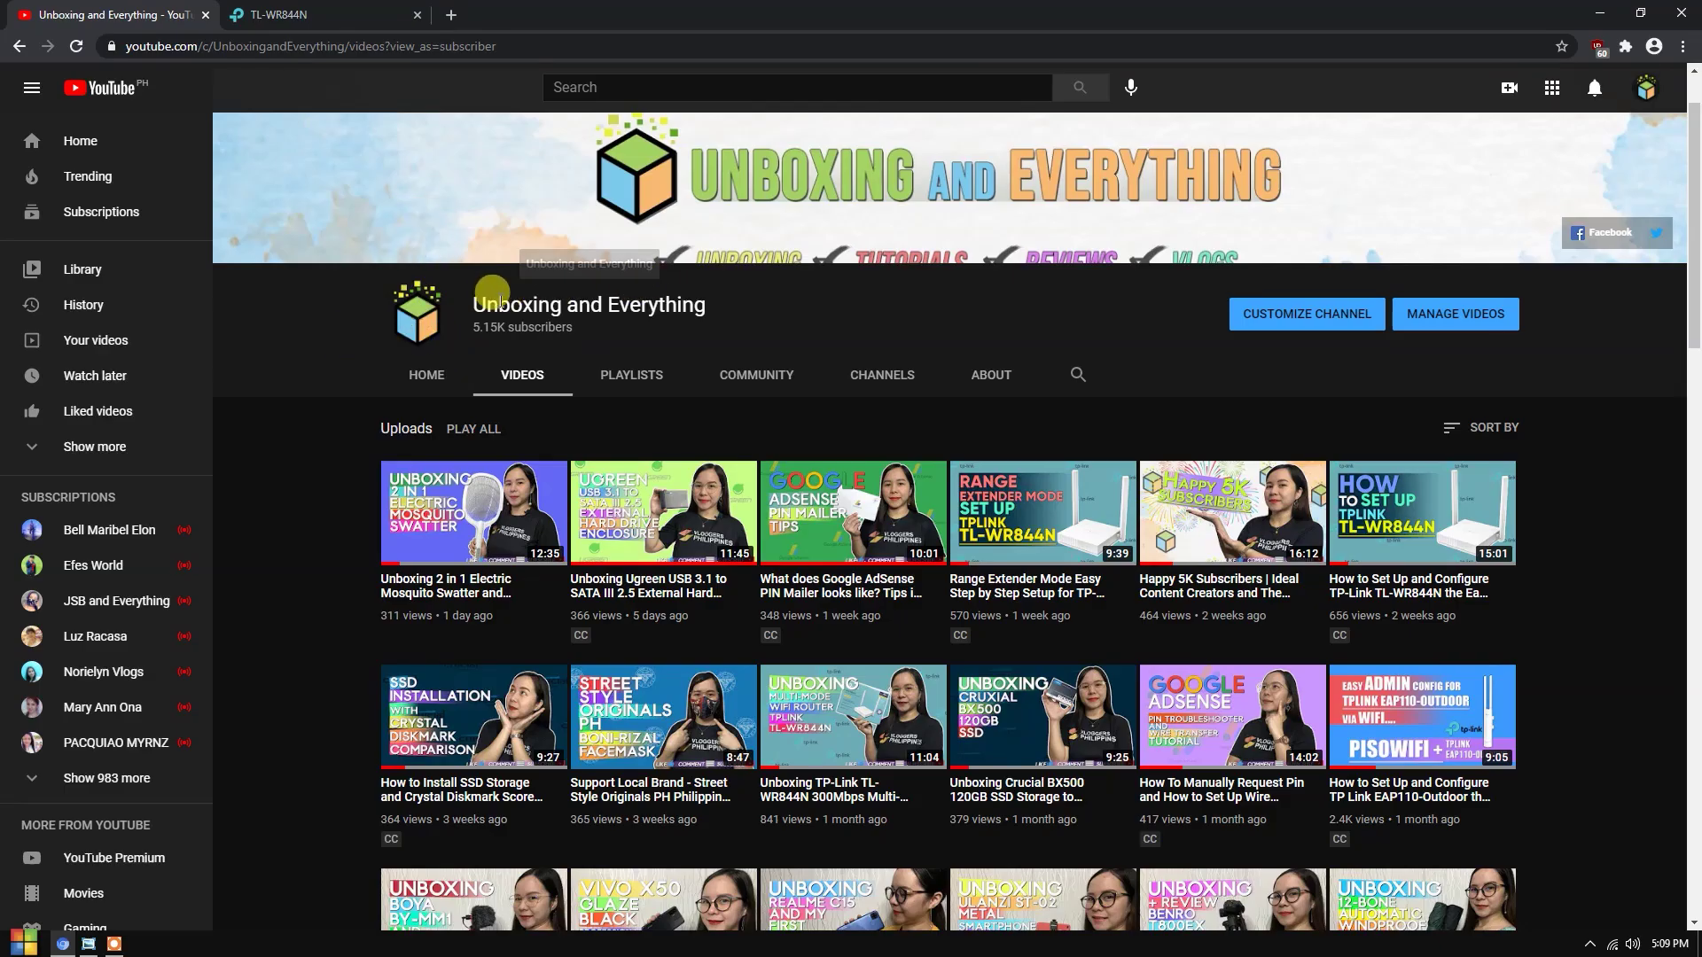
- Scroll through the Unboxing and Everything Videos page, then switch back to the TL-WR844N tab
left_click_drag(475, 297, 840, 295)
left_click(840, 295)
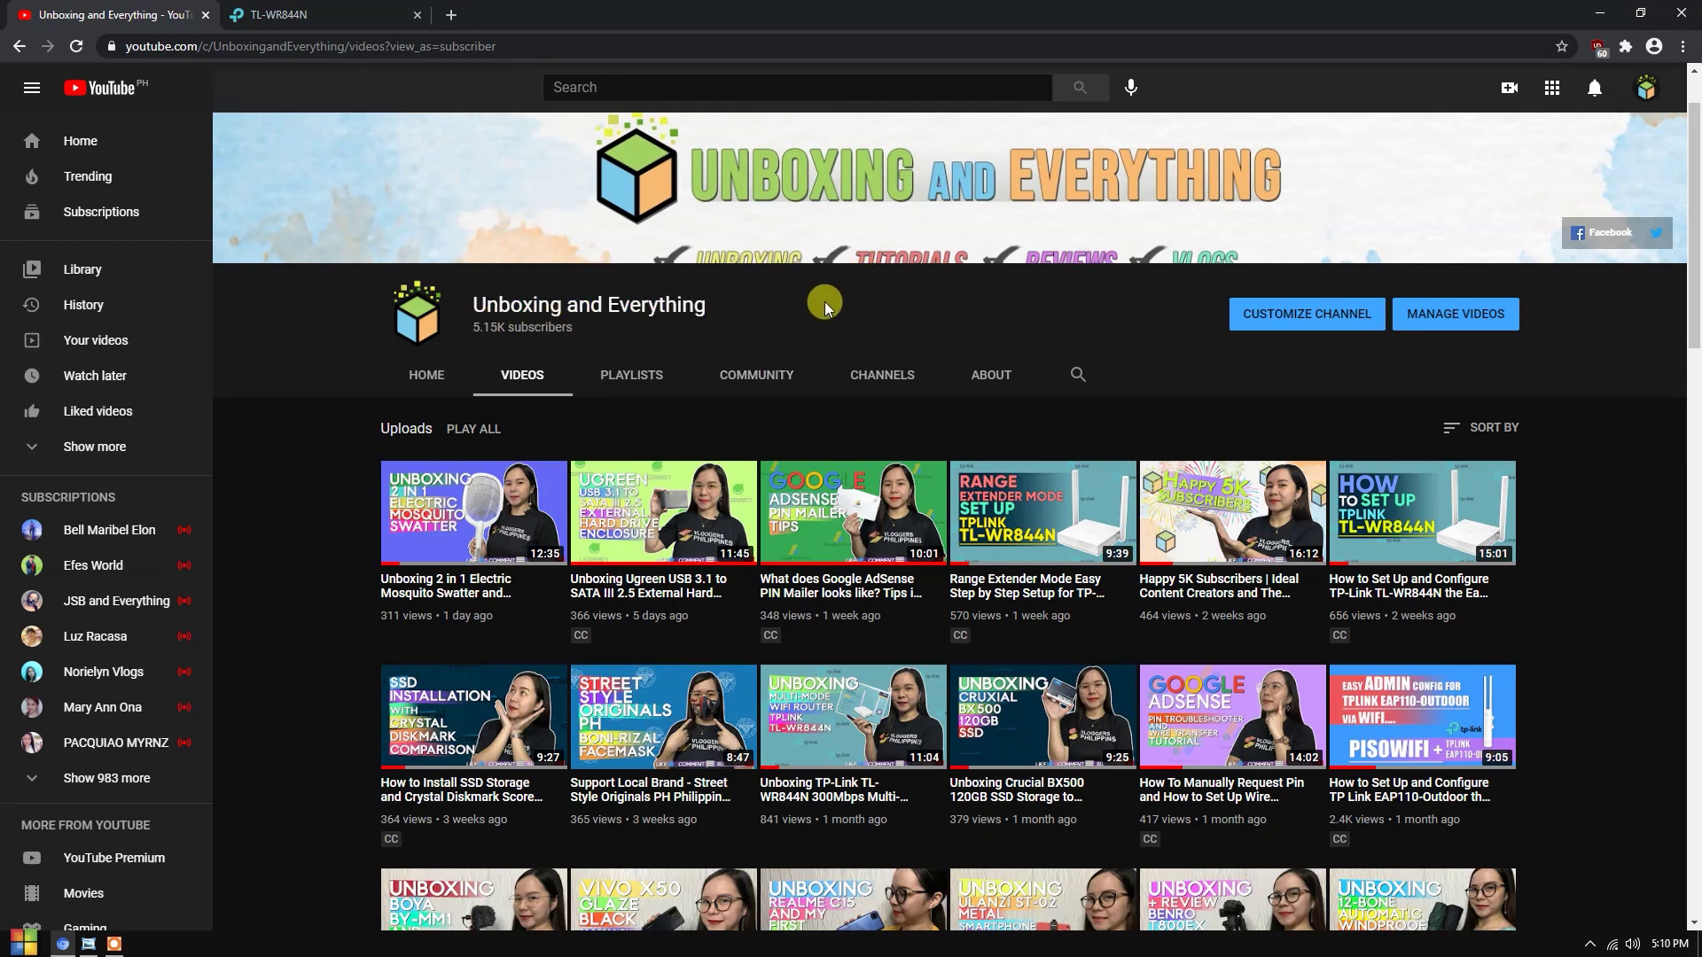
scroll(1056, 533, "down", 2)
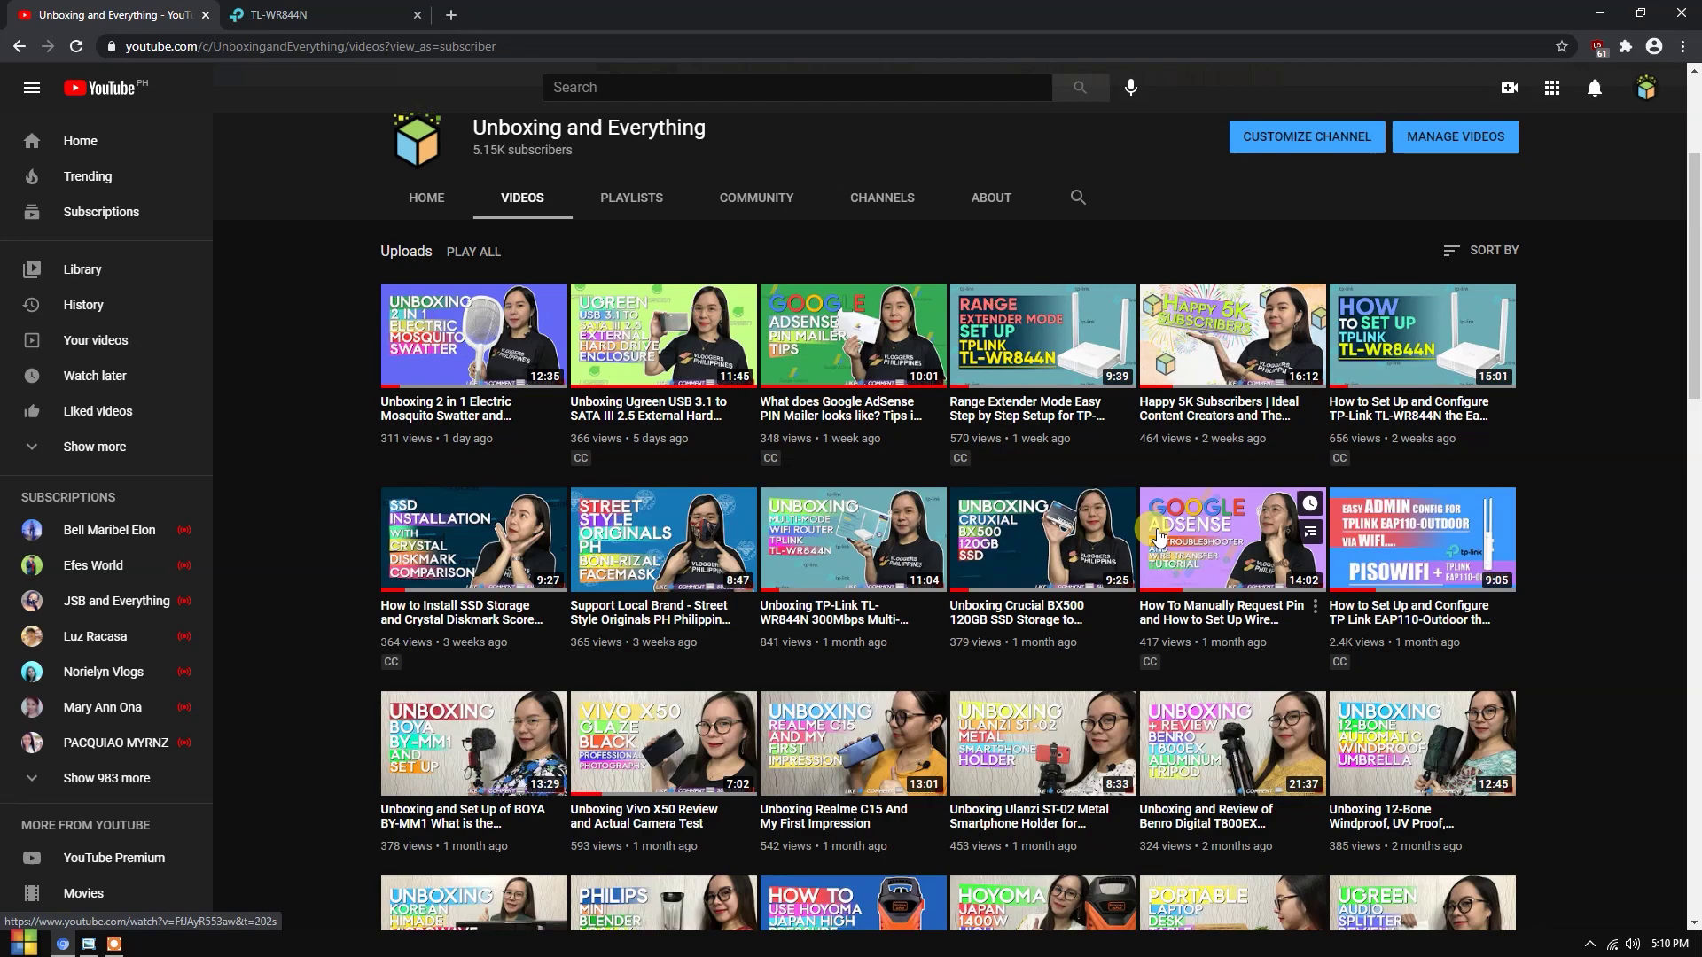
scroll(1057, 532, "up", 1)
scroll(1057, 533, "down", 15)
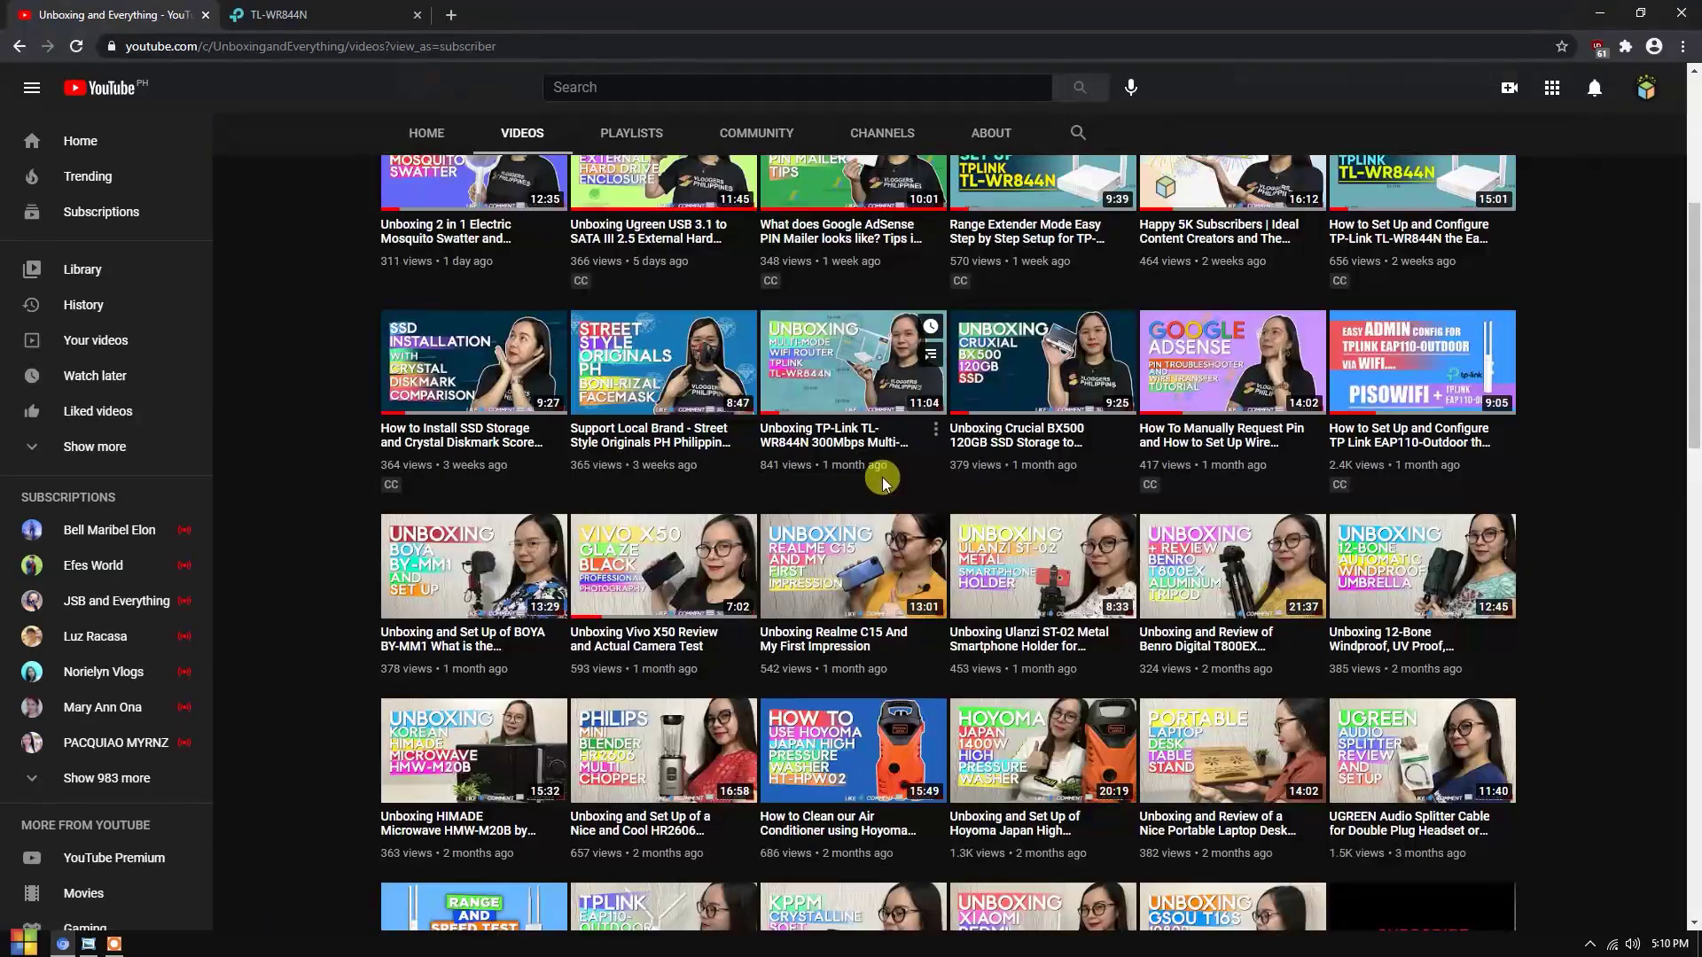
scroll(1152, 518, "up", 15)
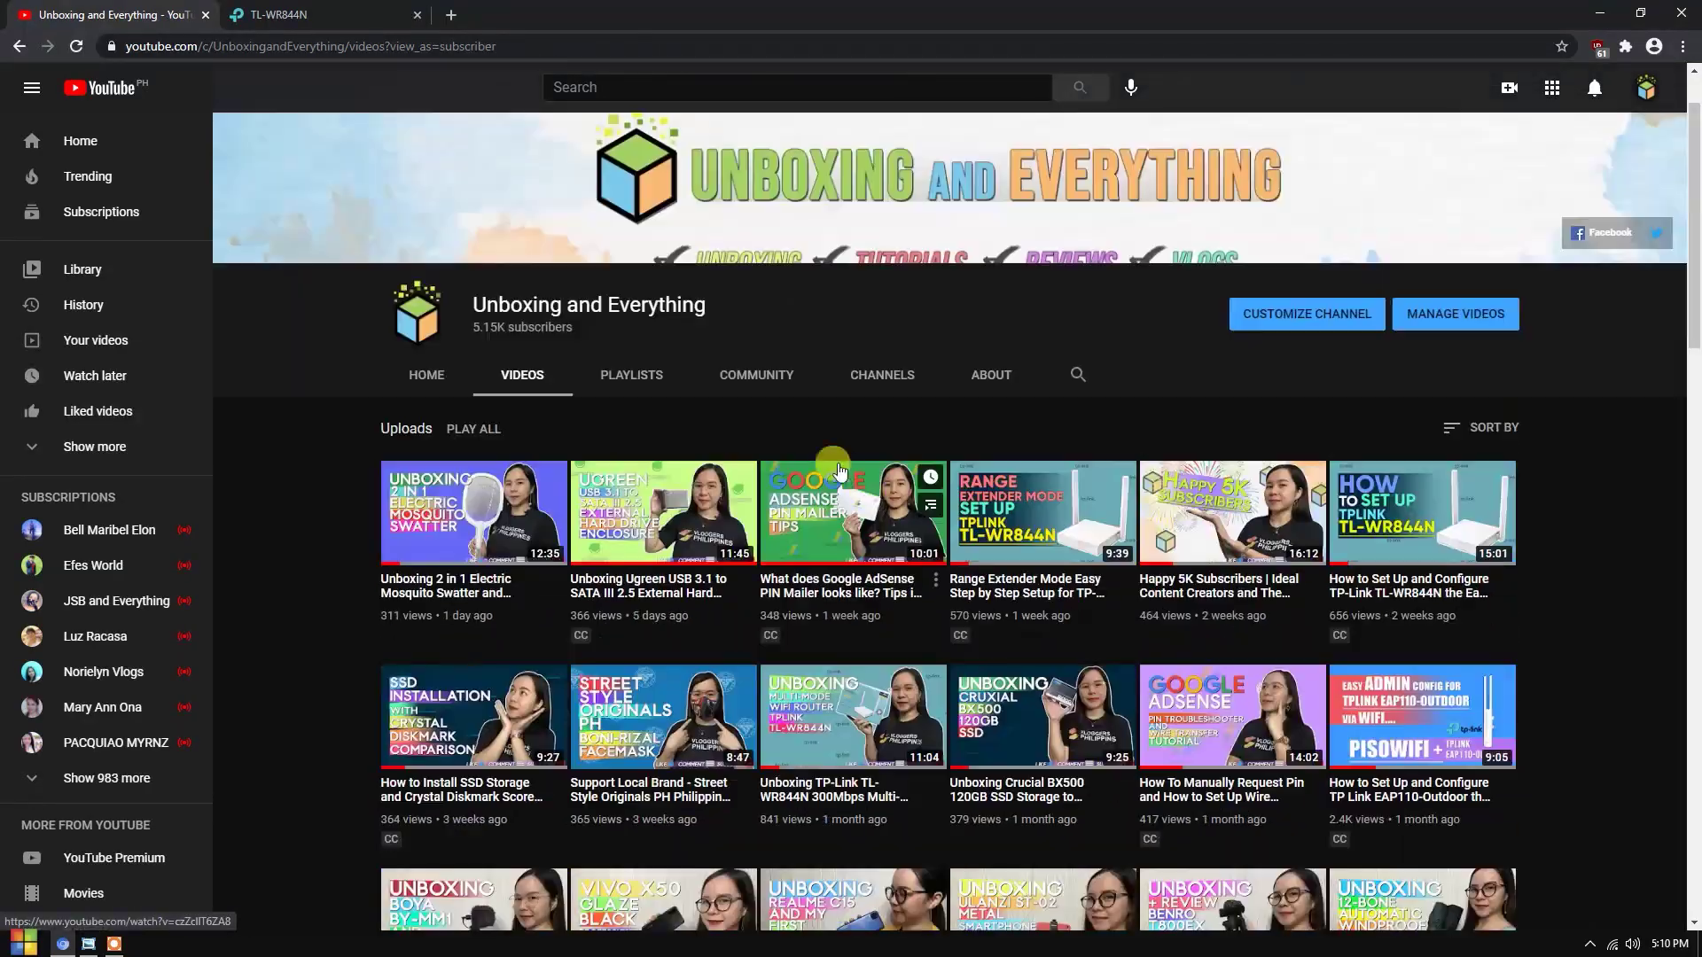
left_click_drag(478, 391, 881, 395)
left_click(367, 15)
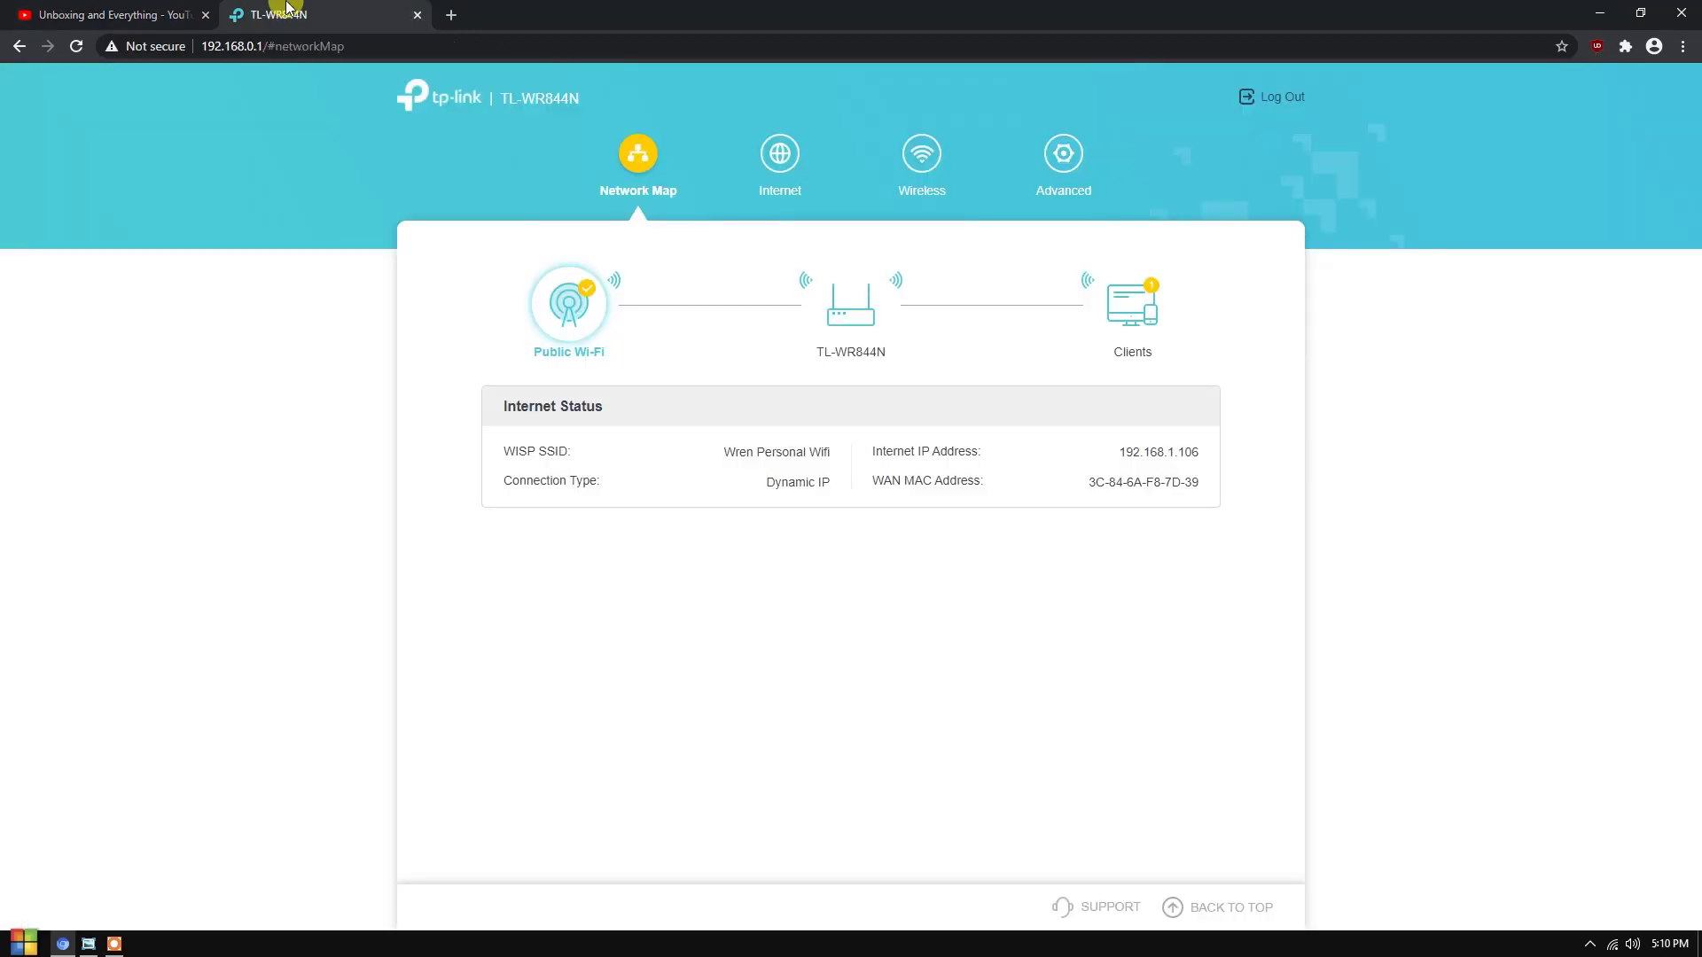